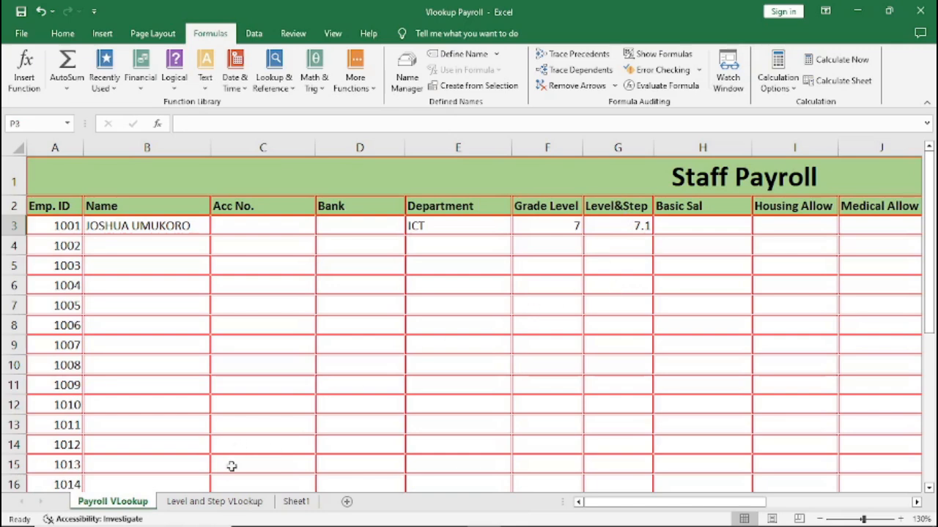
# Step: Switch to the Level and Step VLookup sheet with the Grade Level and Step Detail table
pyautogui.click(226, 509)
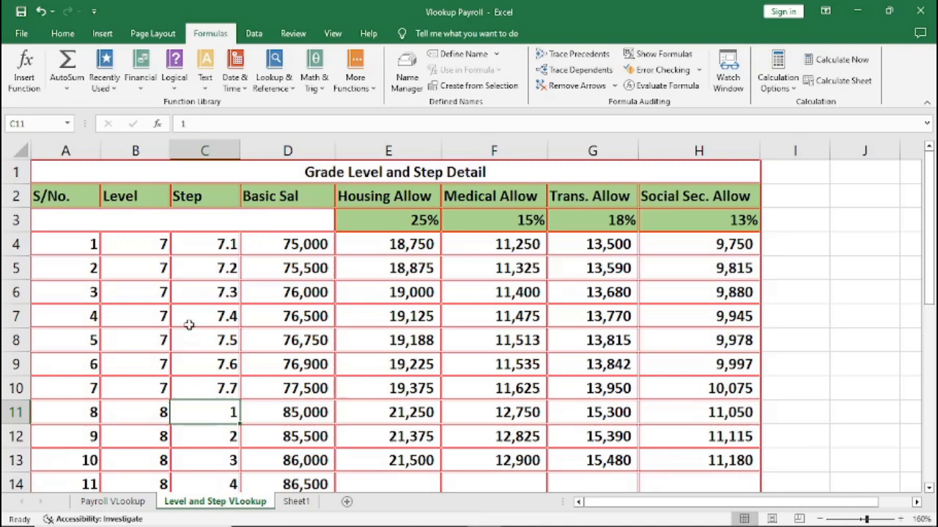
# Step: Check the level and step values in B4:C5 (7.1, 7.2) and B11:C11, then return to Payroll VLookup
pyautogui.click(139, 244)
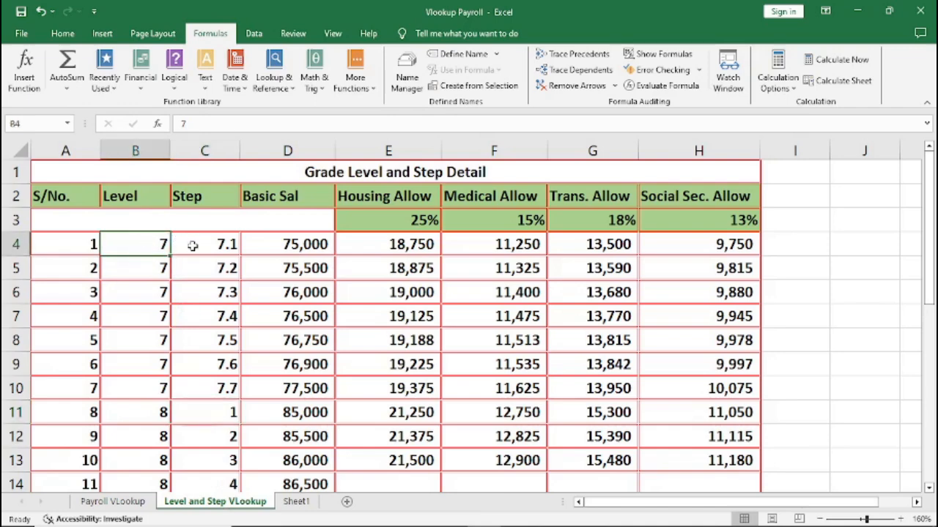
pyautogui.click(216, 246)
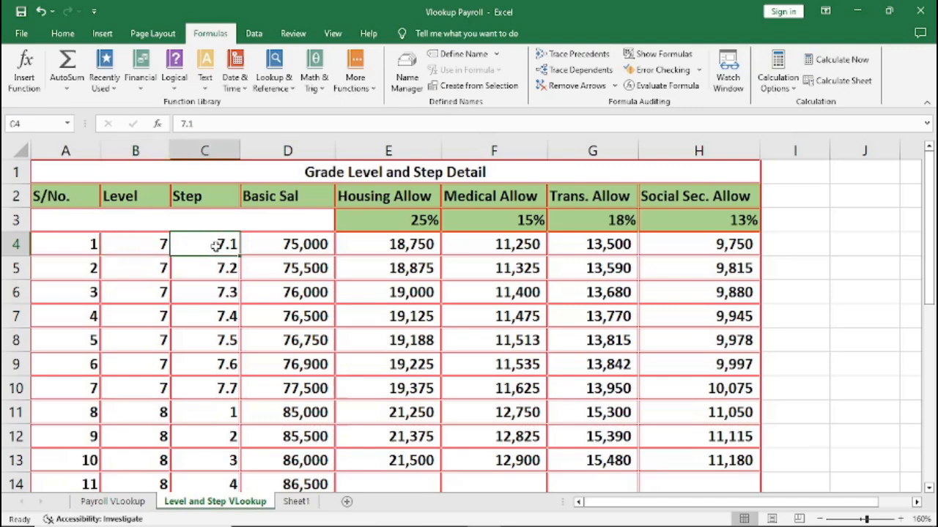
pyautogui.click(148, 273)
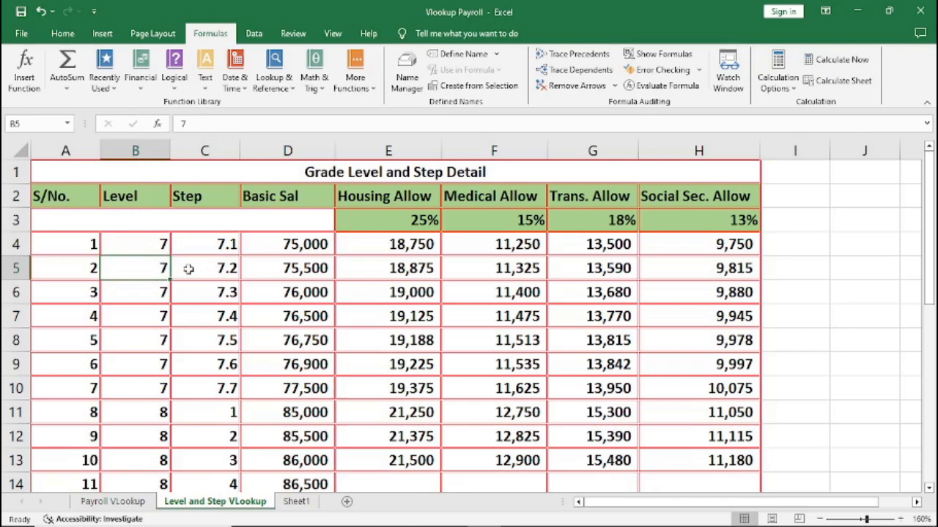
pyautogui.click(224, 270)
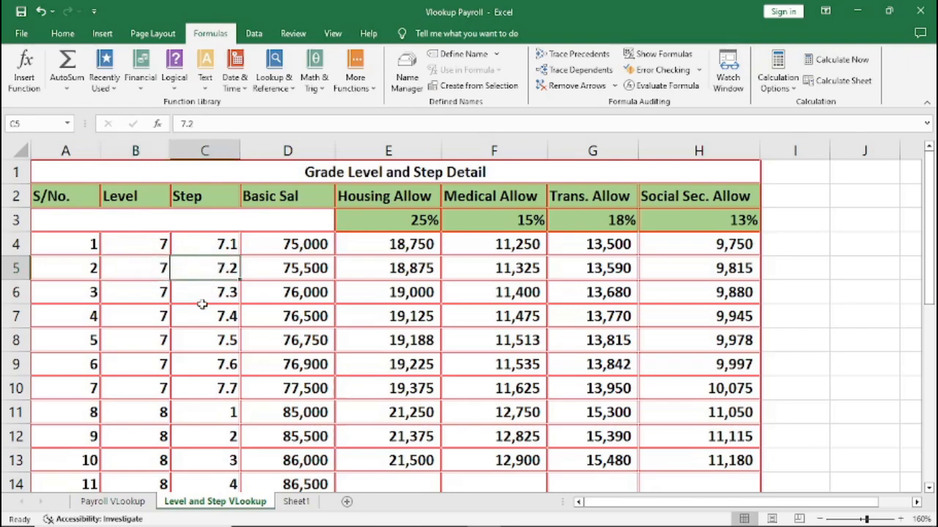
pyautogui.click(149, 415)
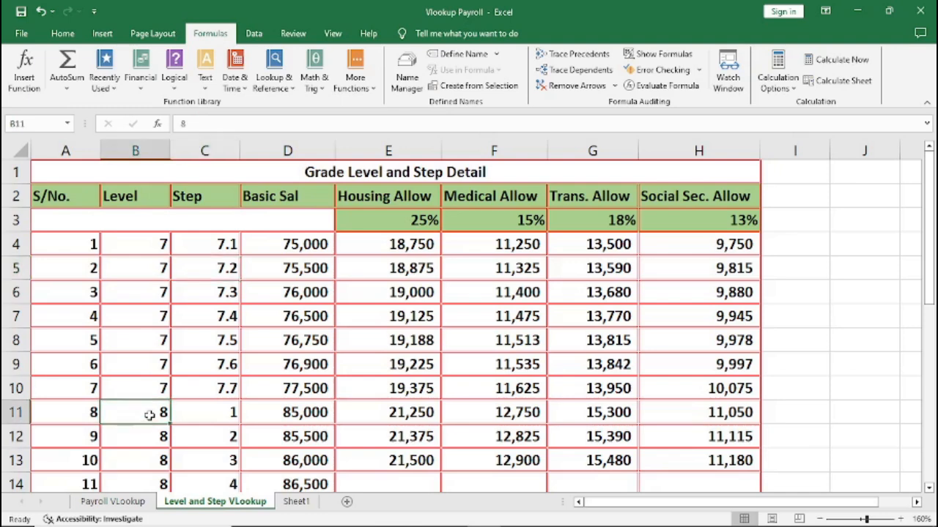
pyautogui.click(225, 417)
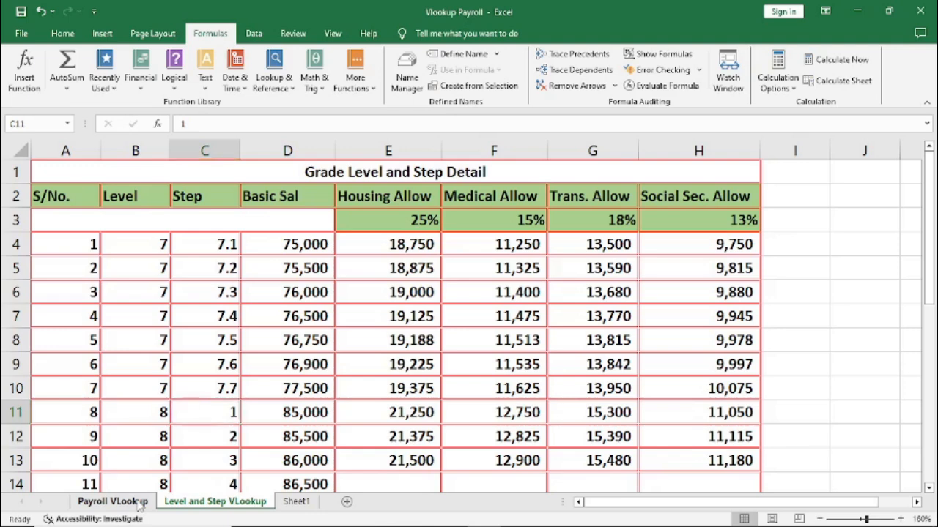
pyautogui.click(113, 502)
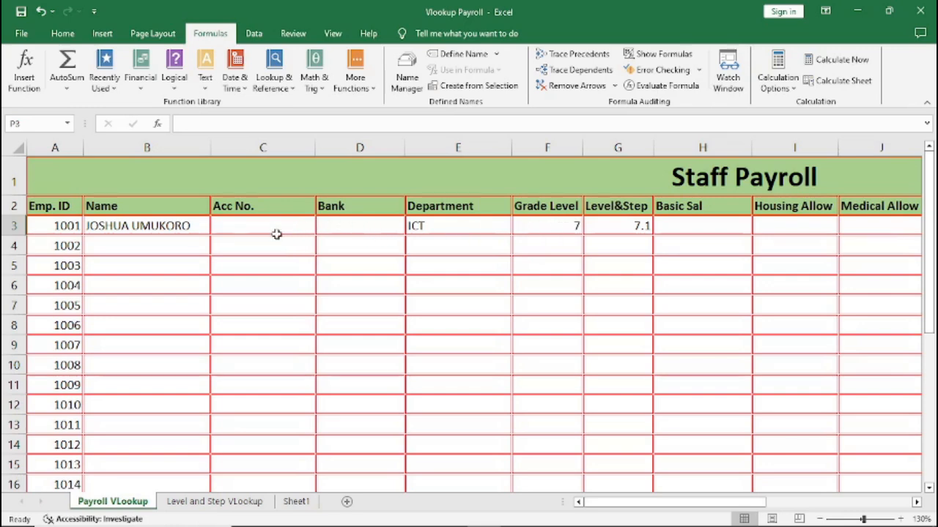
pyautogui.click(551, 230)
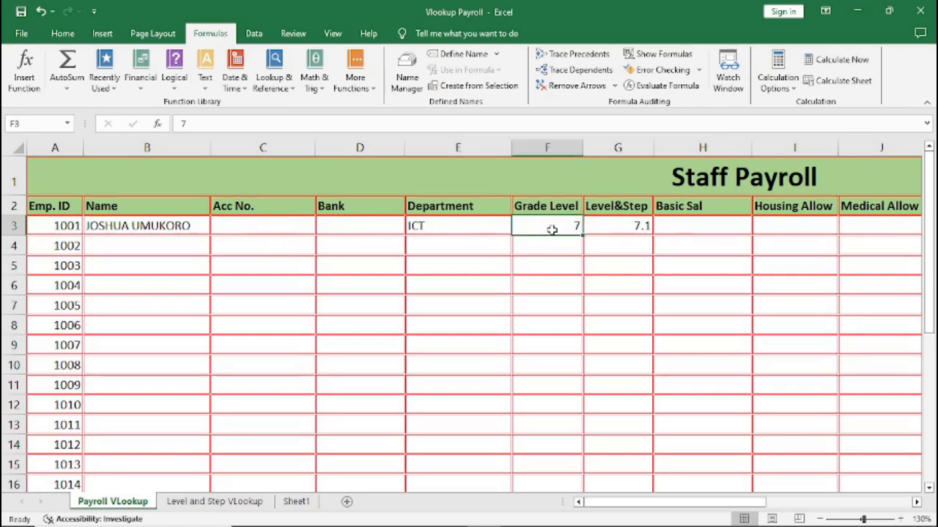
pyautogui.click(611, 229)
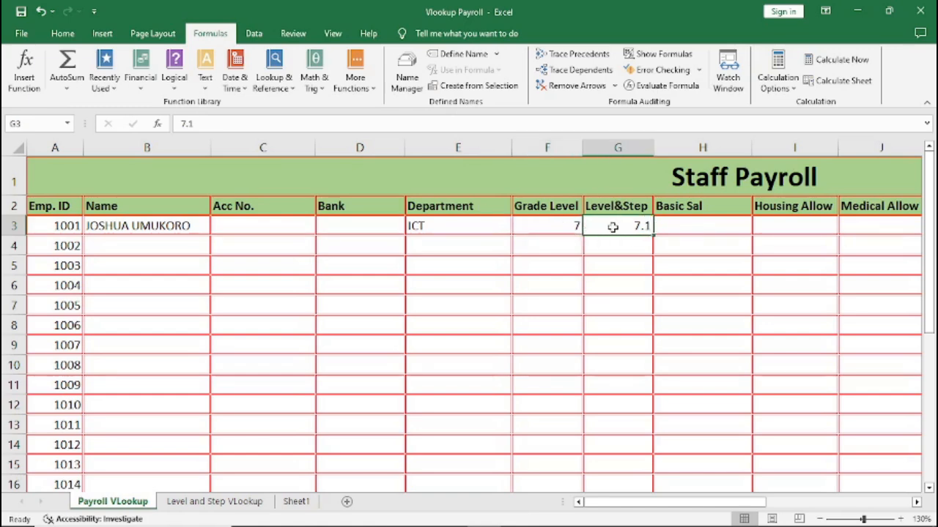
pyautogui.click(683, 228)
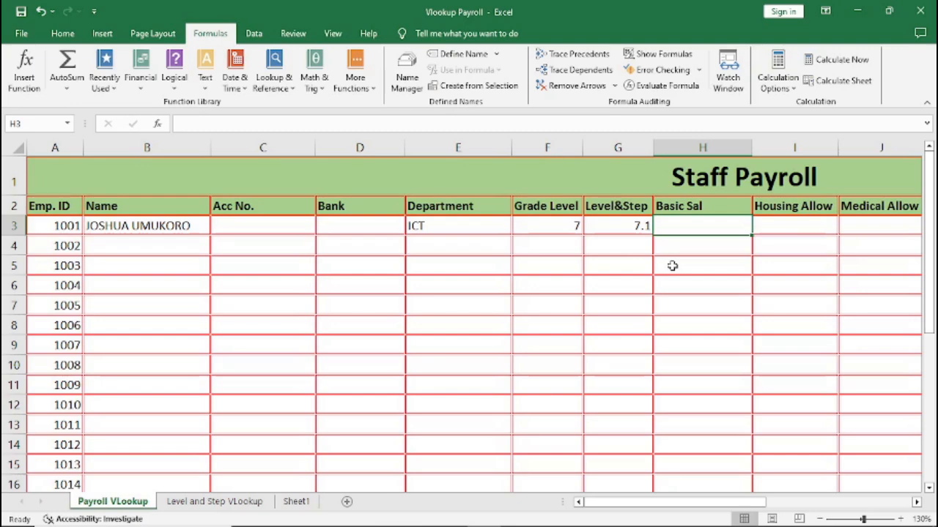
pyautogui.write('=')
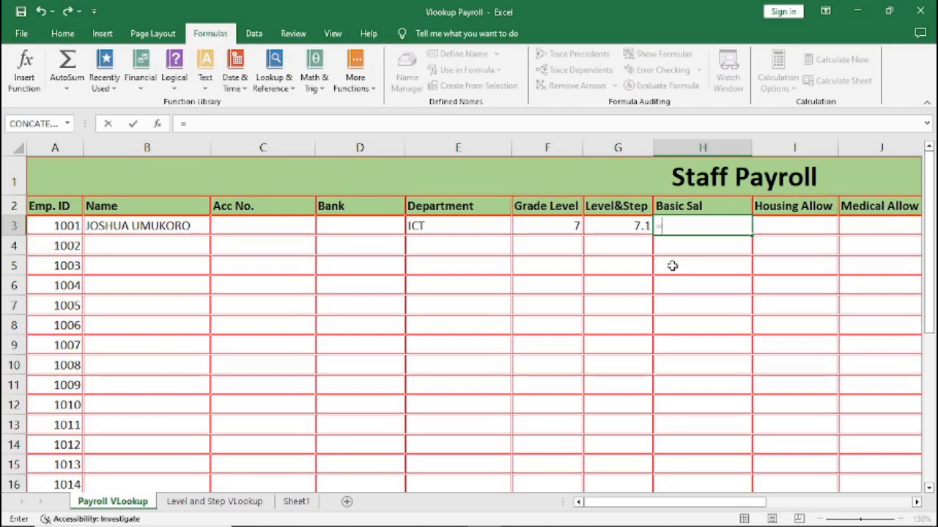
pyautogui.write('VL')
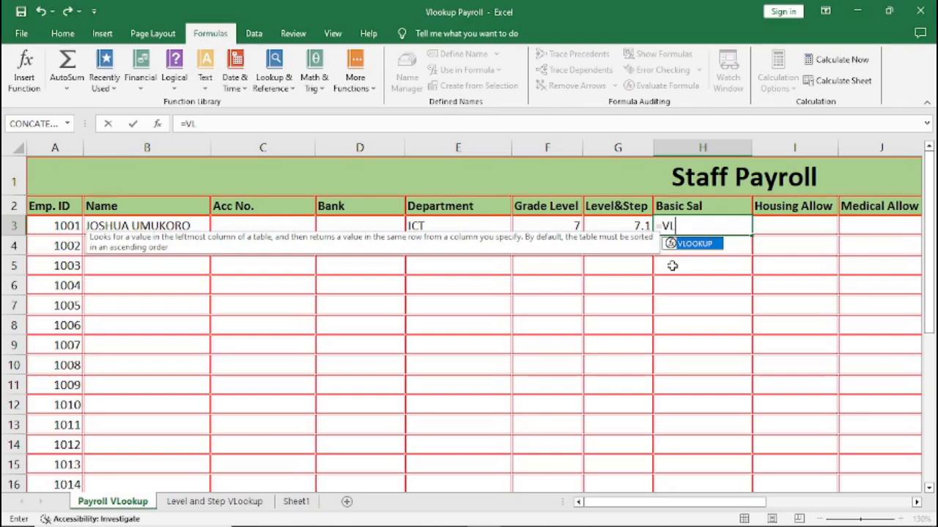
# Step: Cancel the half-typed VLOOKUP in H3, leaving Basic Sal blank, and go to Level and Step VLookup
pyautogui.press('Tab')
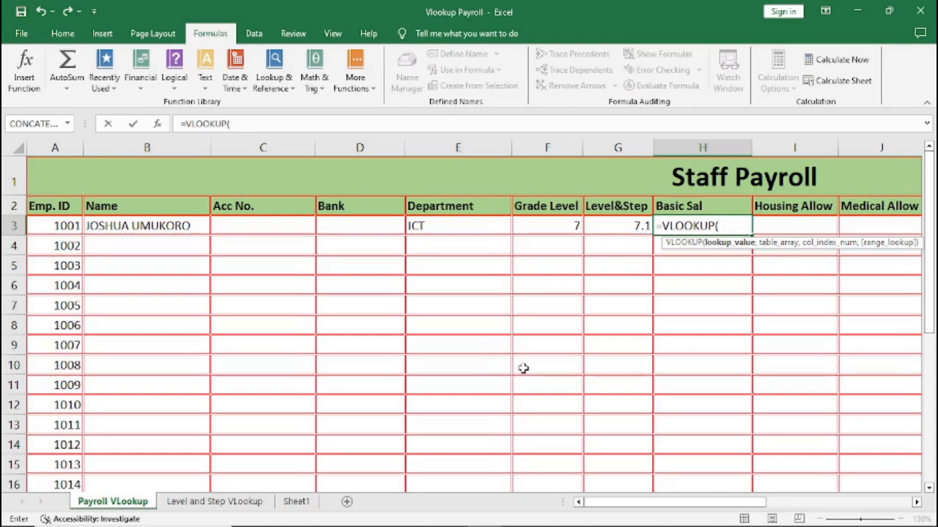
pyautogui.press('Escape')
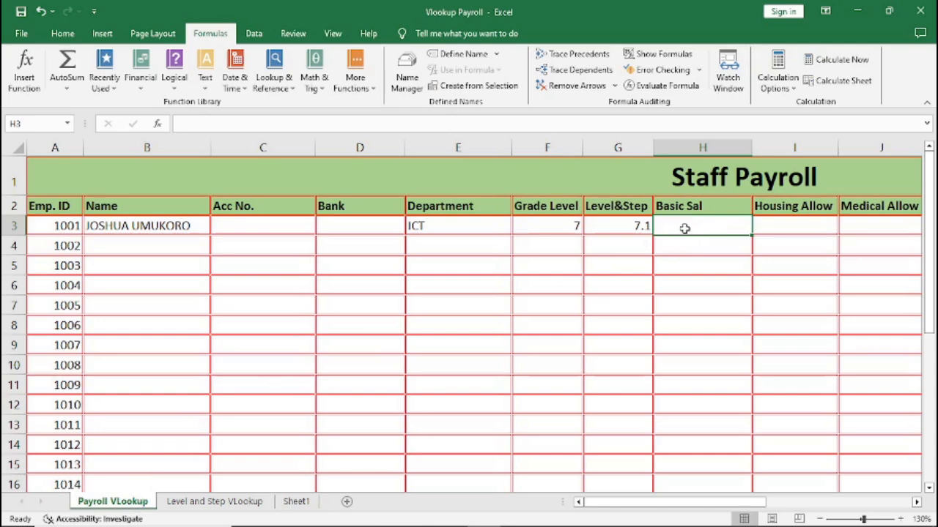
pyautogui.click(200, 504)
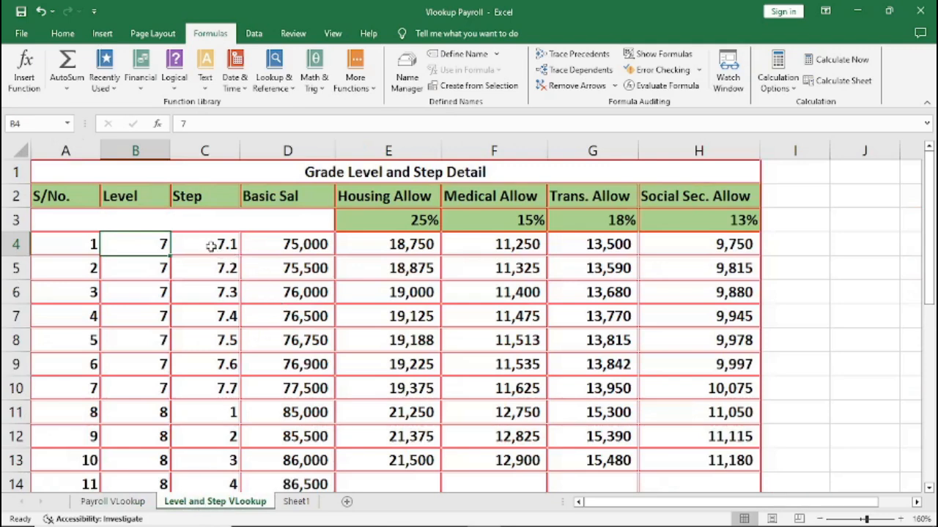
# Step: Define the name STEP for the detail table range C4:H13
pyautogui.moveTo(210, 247); pyautogui.dragTo(721, 461)
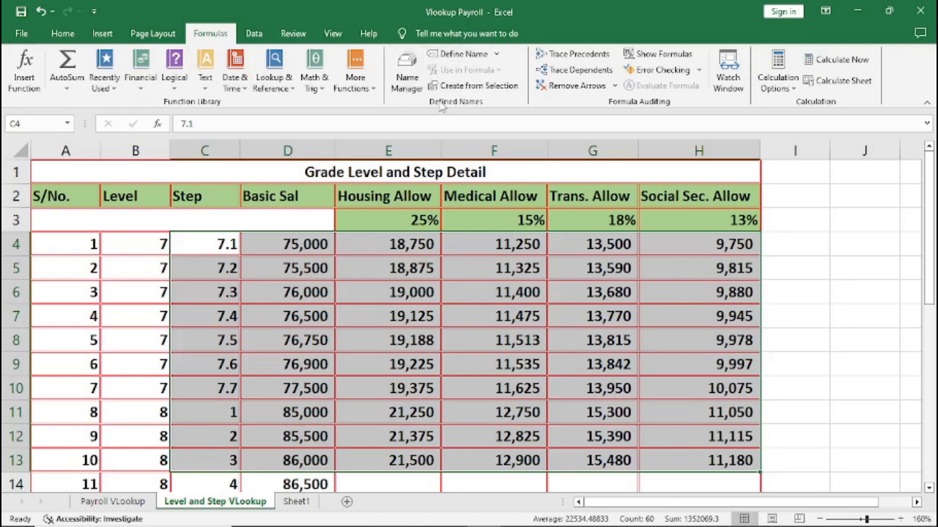
pyautogui.click(457, 56)
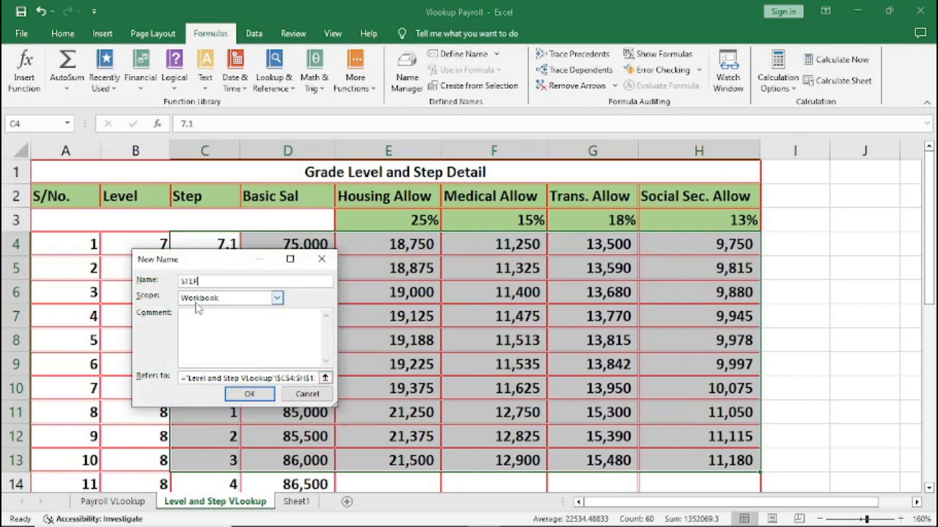
pyautogui.click(247, 395)
pyautogui.click(247, 364)
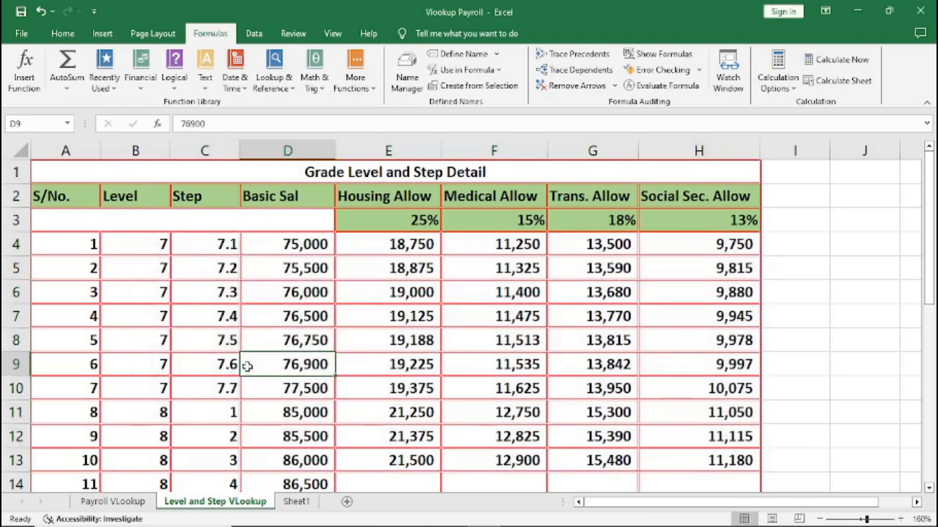
# Step: Enter =VLOOKUP(G3,STEP,2,0) in H3 of Payroll VLookup so Basic Sal returns 75000
pyautogui.click(113, 501)
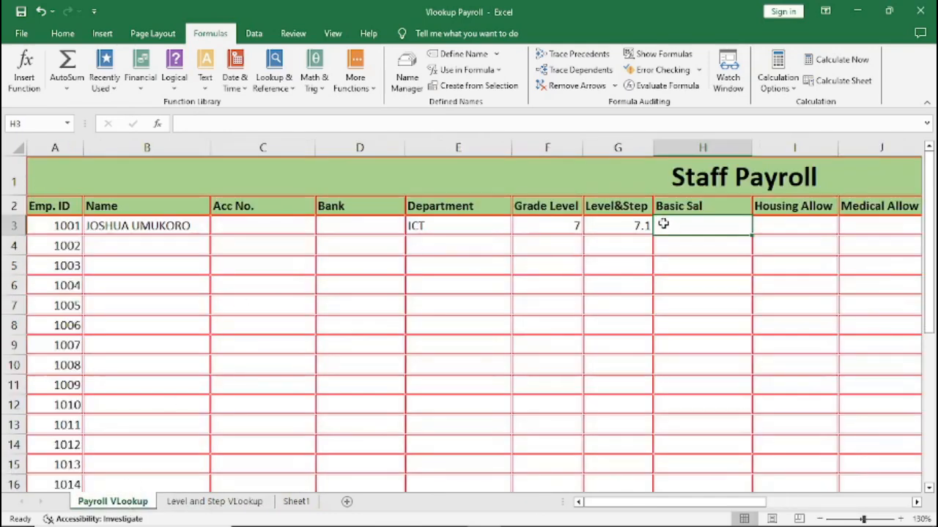
pyautogui.write('=')
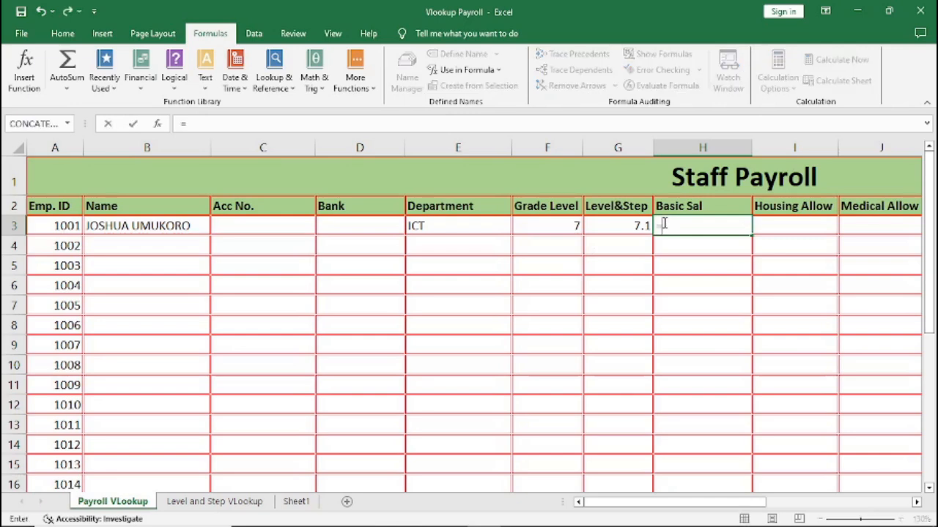
pyautogui.write('VL')
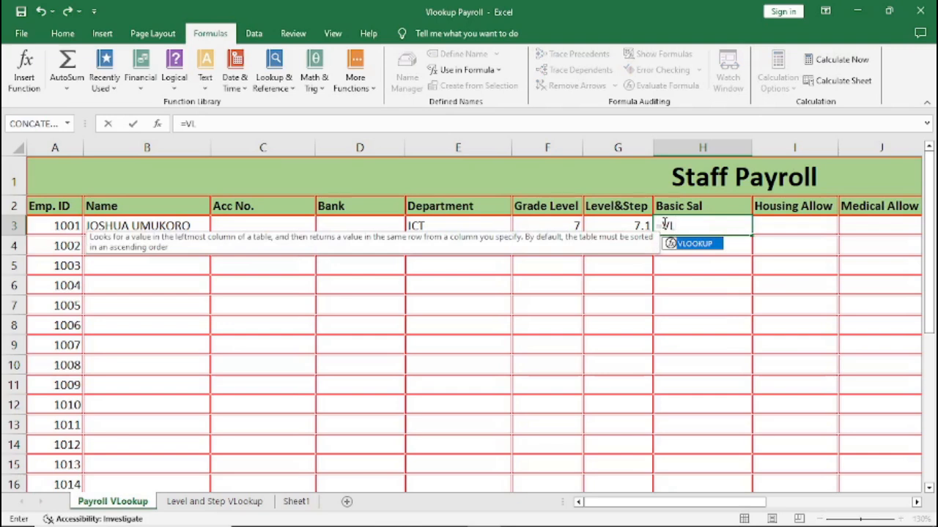
pyautogui.press('Tab')
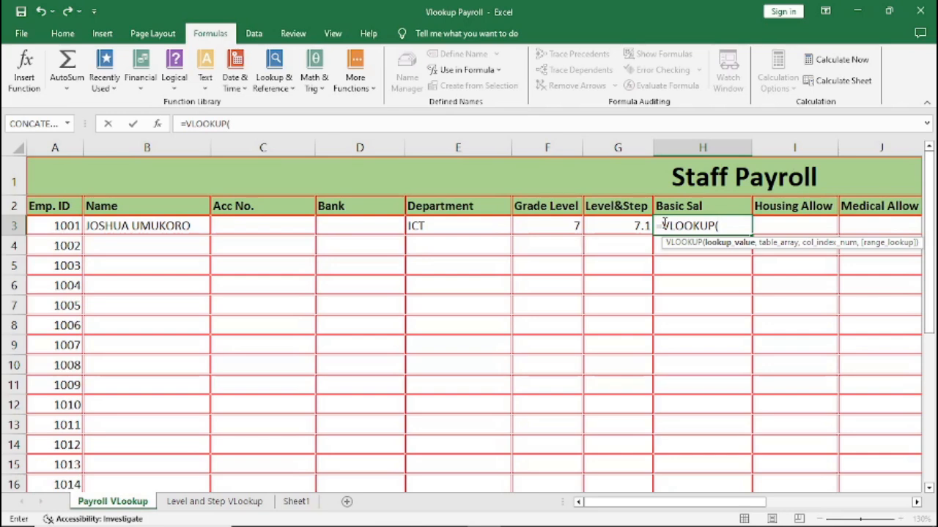
pyautogui.write('G3')
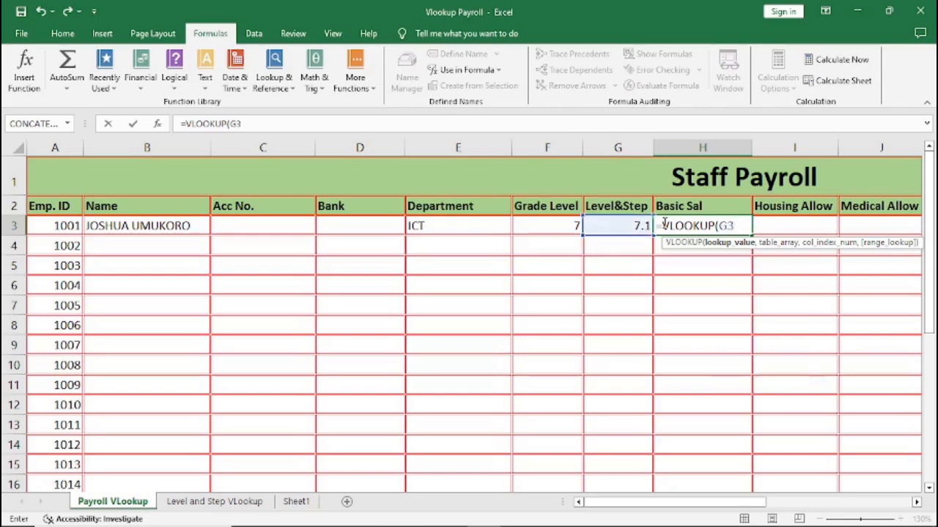
pyautogui.write(',')
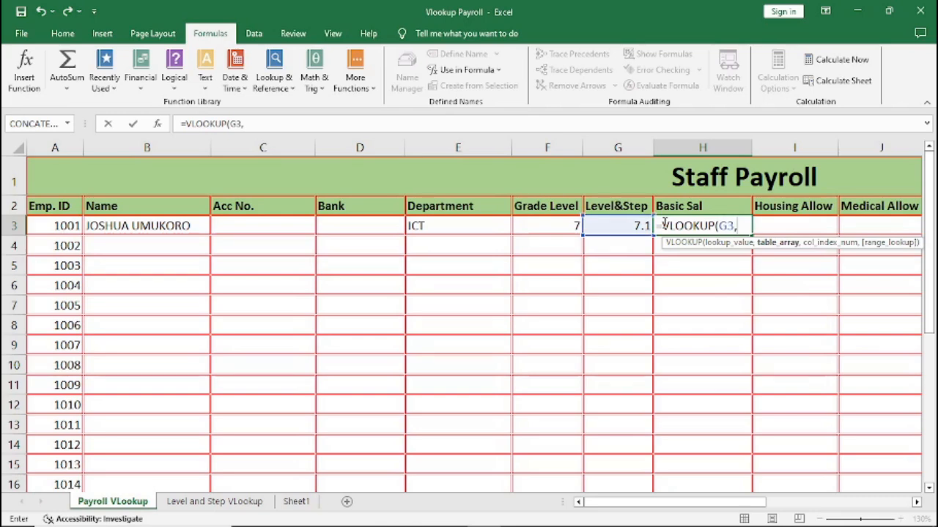
pyautogui.write('ST')
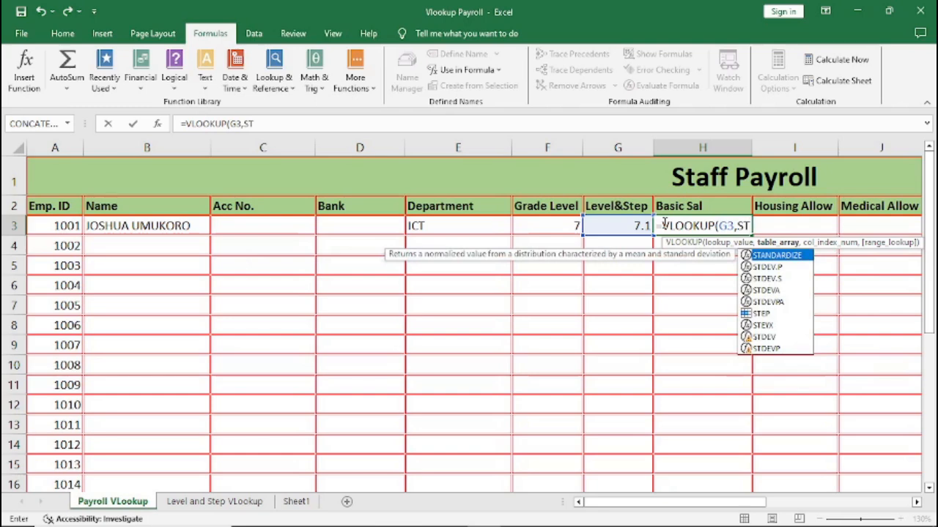
pyautogui.write('EP')
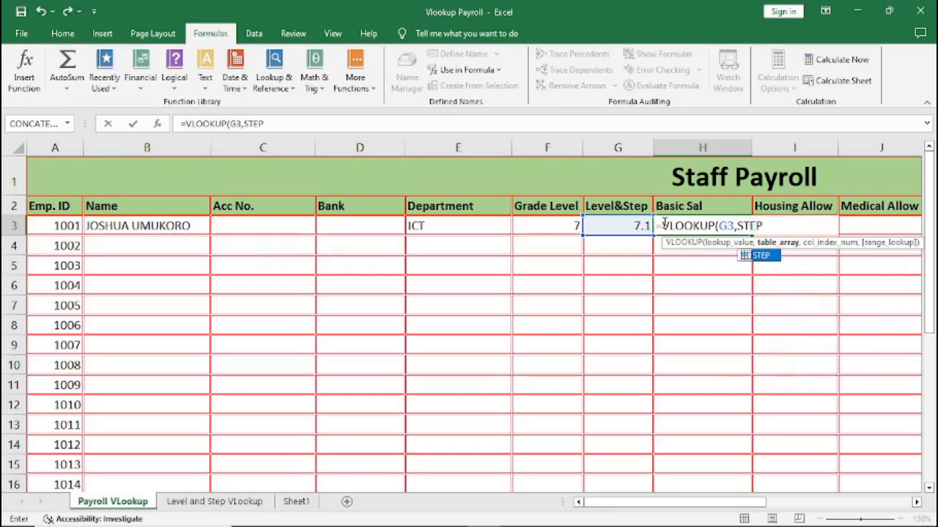
pyautogui.write(',2')
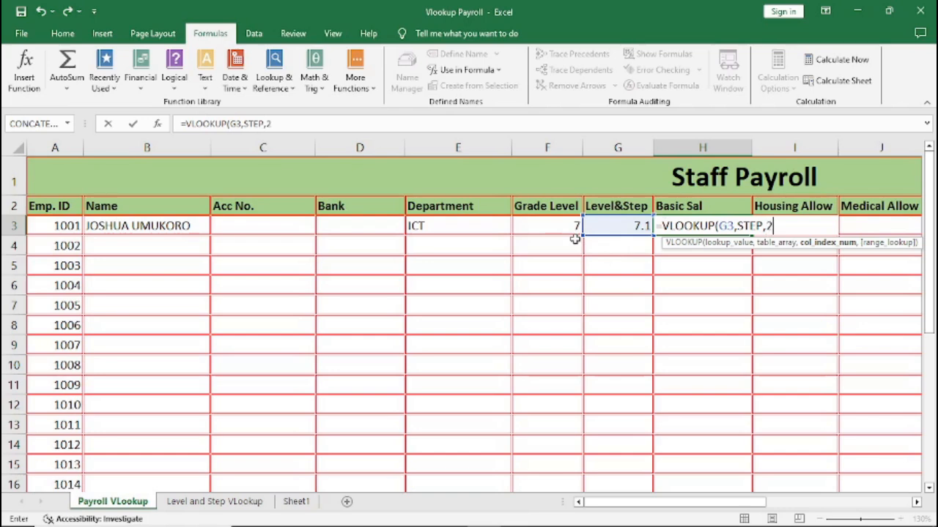
pyautogui.write(',')
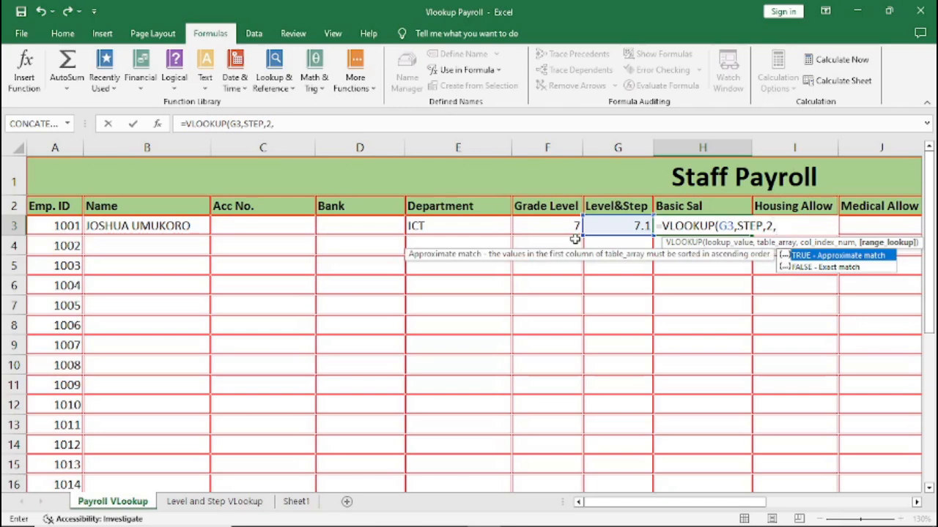
pyautogui.write('0')
pyautogui.press('Return')
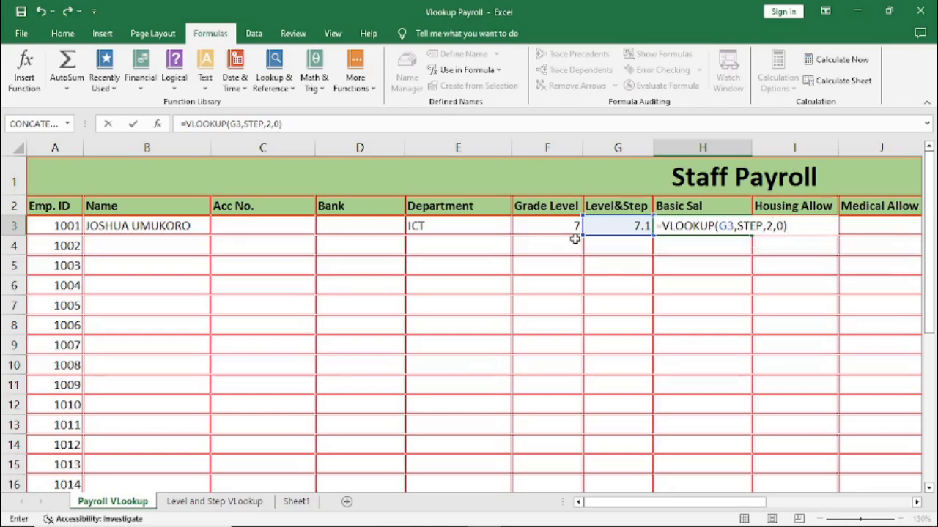
pyautogui.write(')')
pyautogui.press('Return')
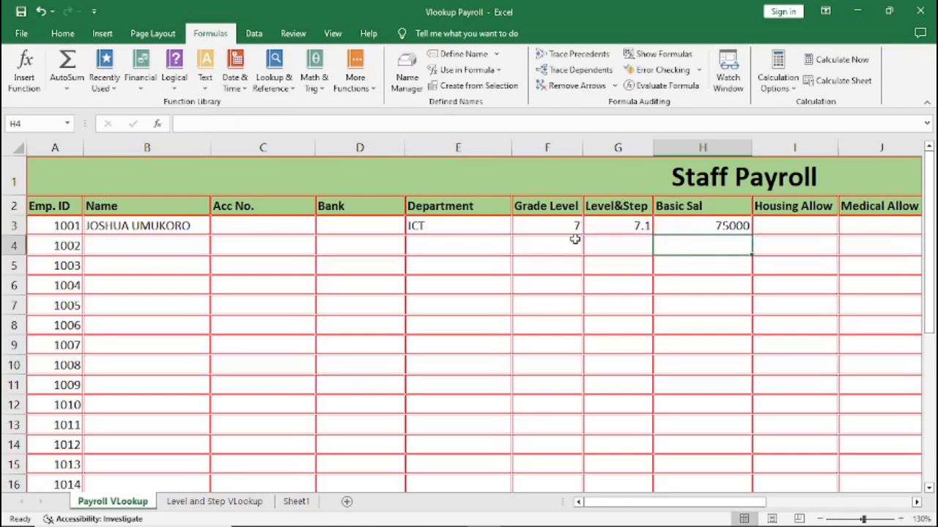
pyautogui.click(701, 228)
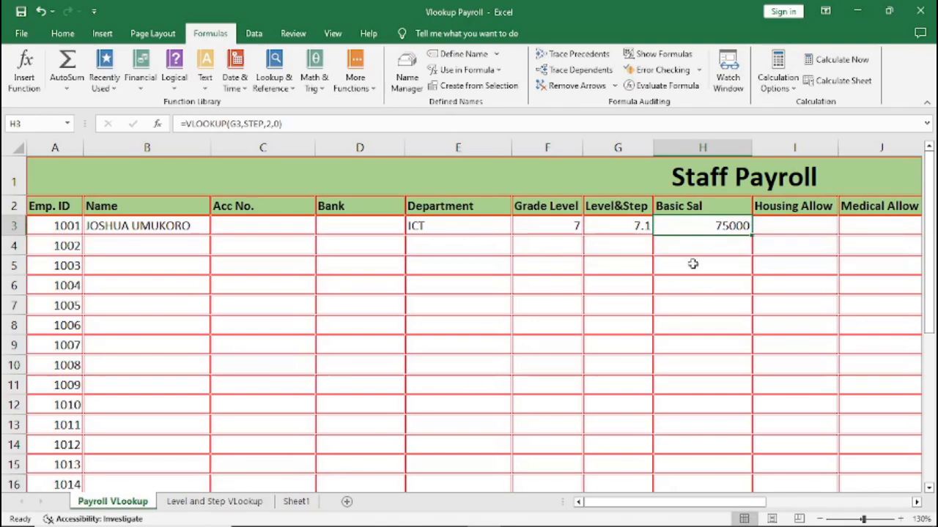
pyautogui.click(230, 504)
pyautogui.moveTo(196, 242); pyautogui.dragTo(717, 469)
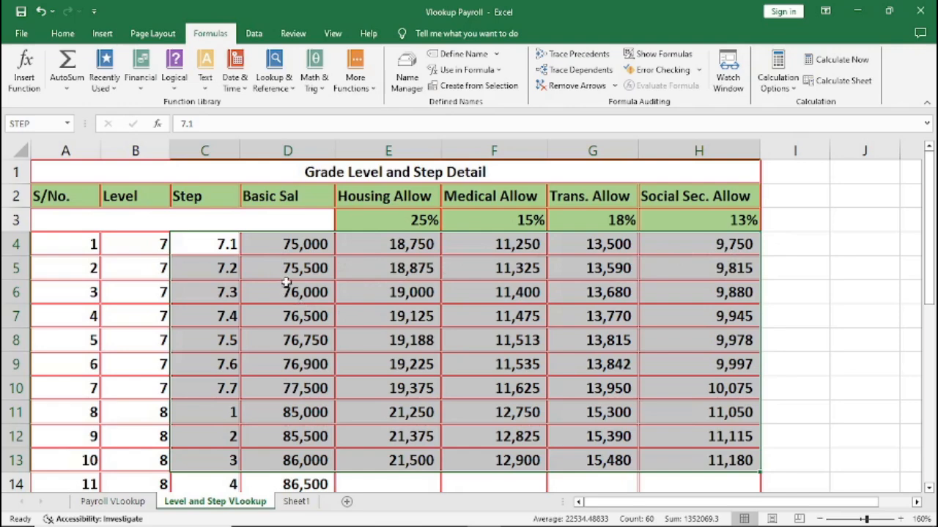
pyautogui.click(118, 502)
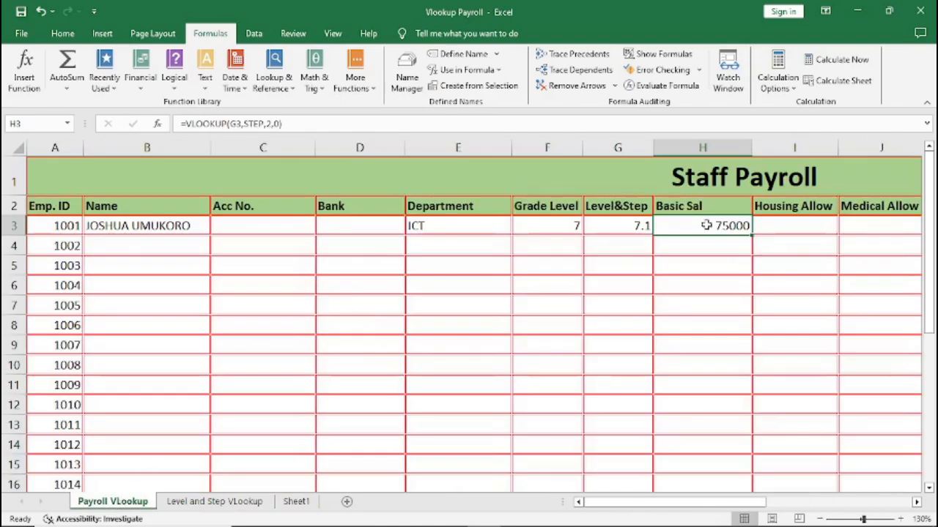
pyautogui.click(614, 228)
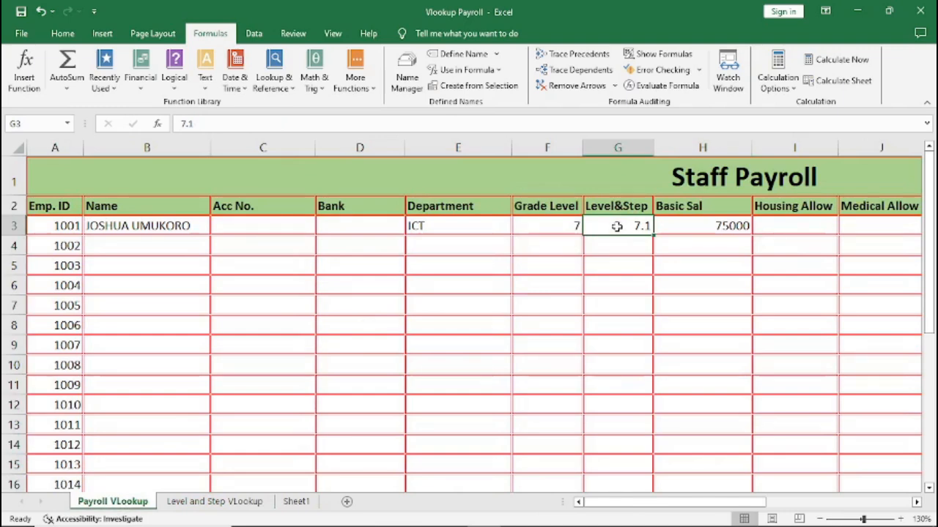
pyautogui.write('7.2')
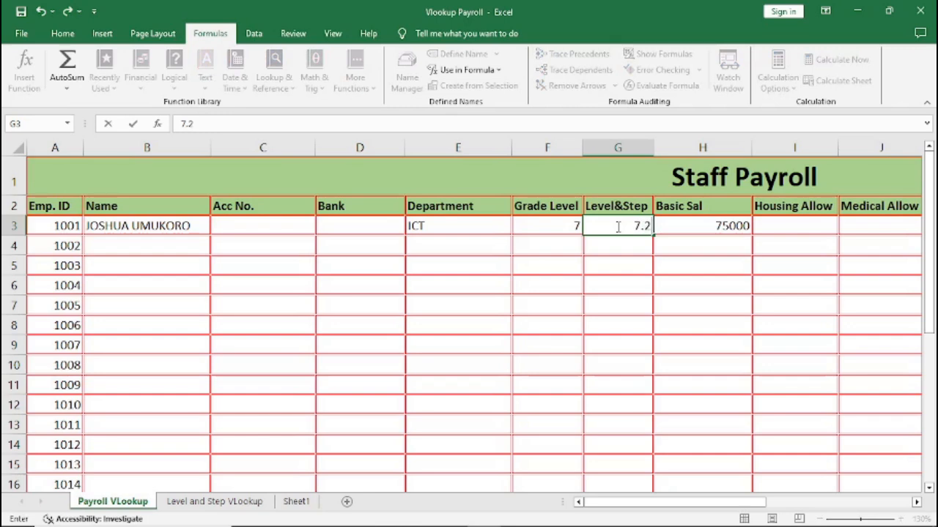
# Step: Change employee 1001's Level&Step to 7.2 so Basic Sal updates to 75500
pyautogui.click(476, 229)
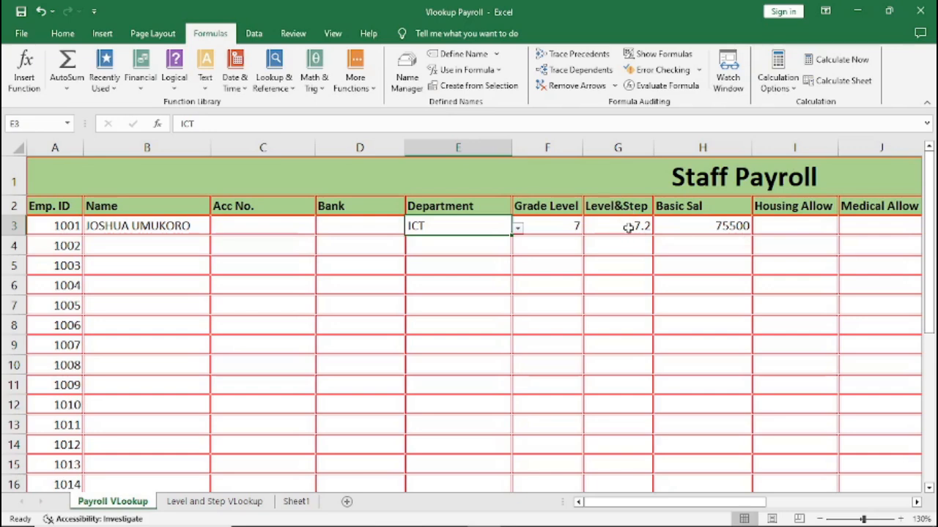
pyautogui.click(795, 228)
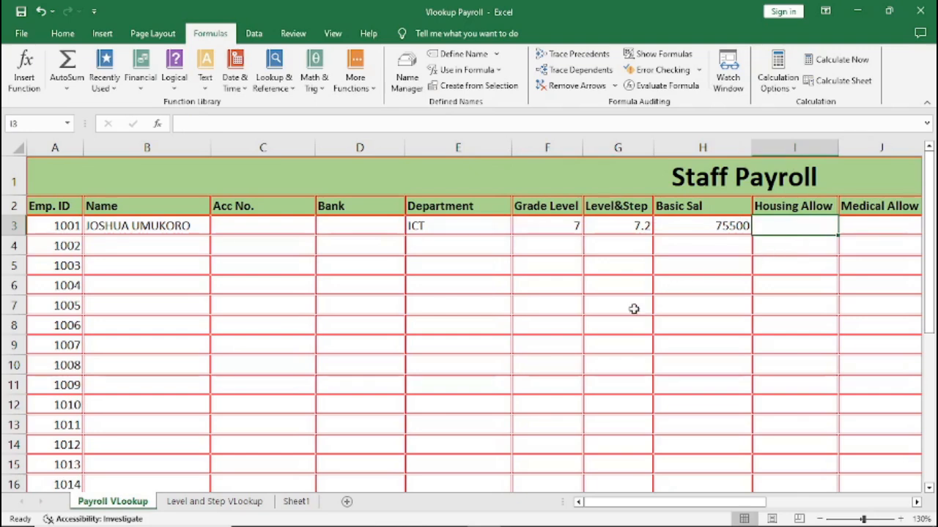
pyautogui.click(233, 503)
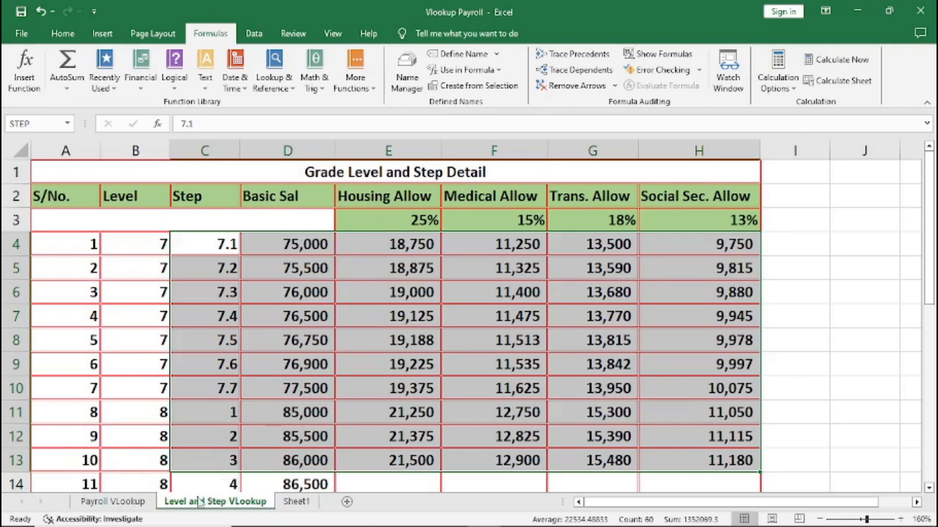
# Step: Back on Payroll VLookup, start a formula with = in Housing Allow cell I3
pyautogui.click(113, 501)
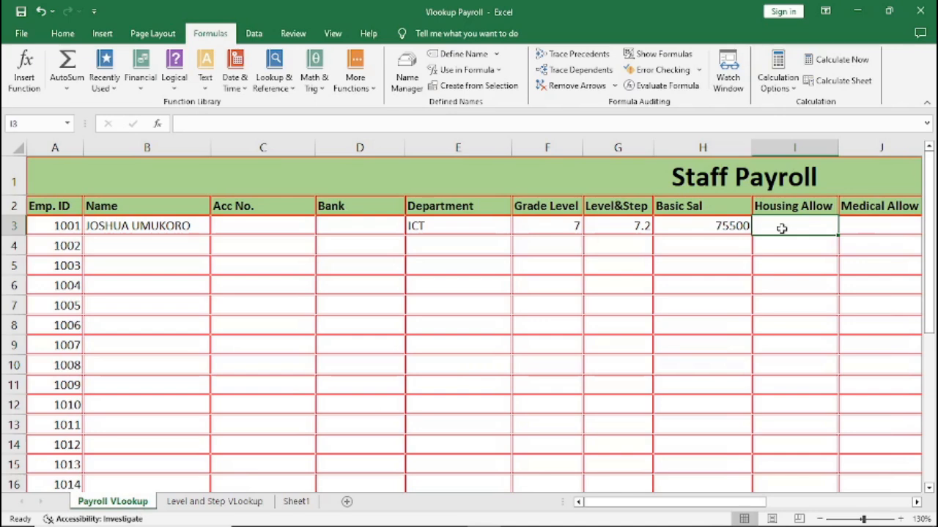
pyautogui.write('=')
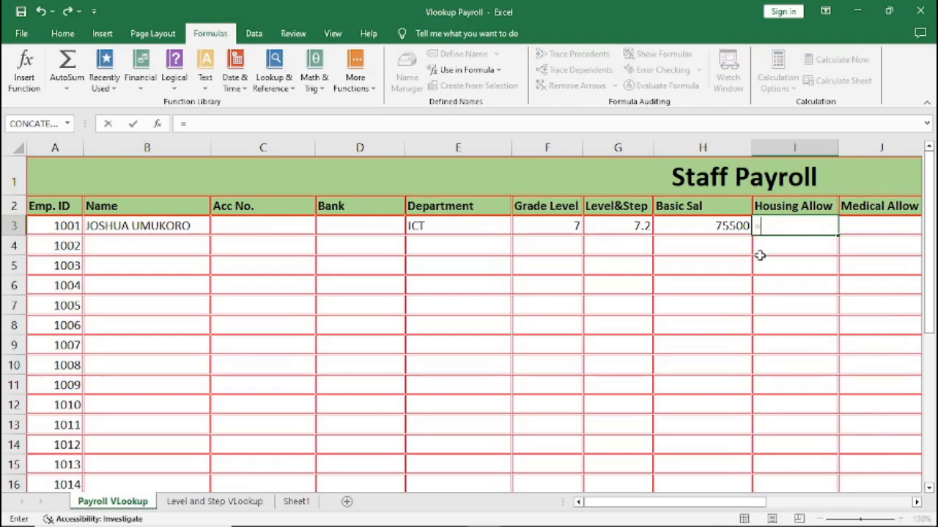
# Step: Clear the unfinished I3 formula and zoom the payroll sheet in to 160%
pyautogui.press('BackSpace')
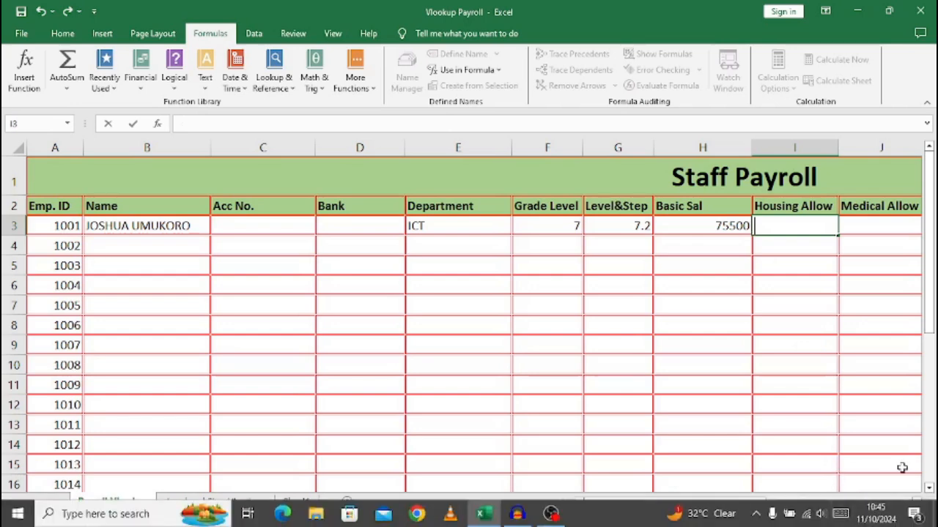
pyautogui.scroll(-1, 854, 434)
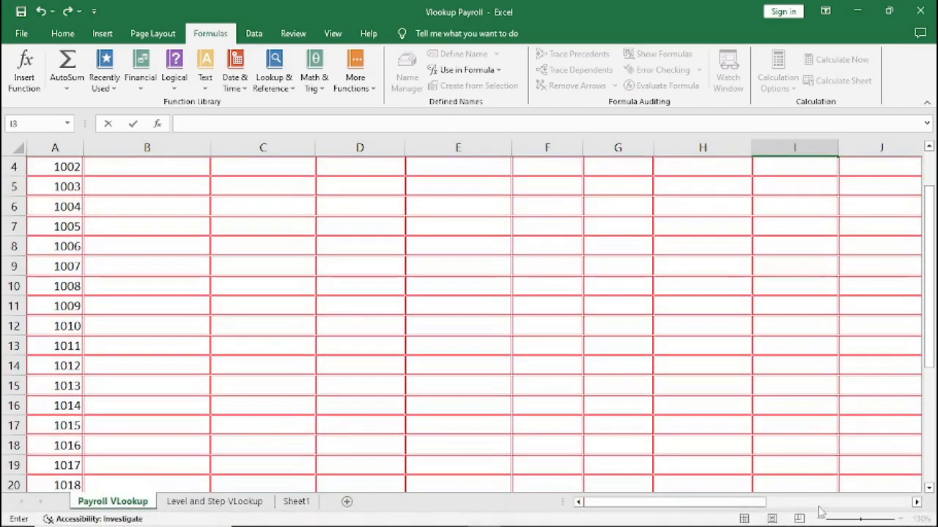
pyautogui.click(776, 426)
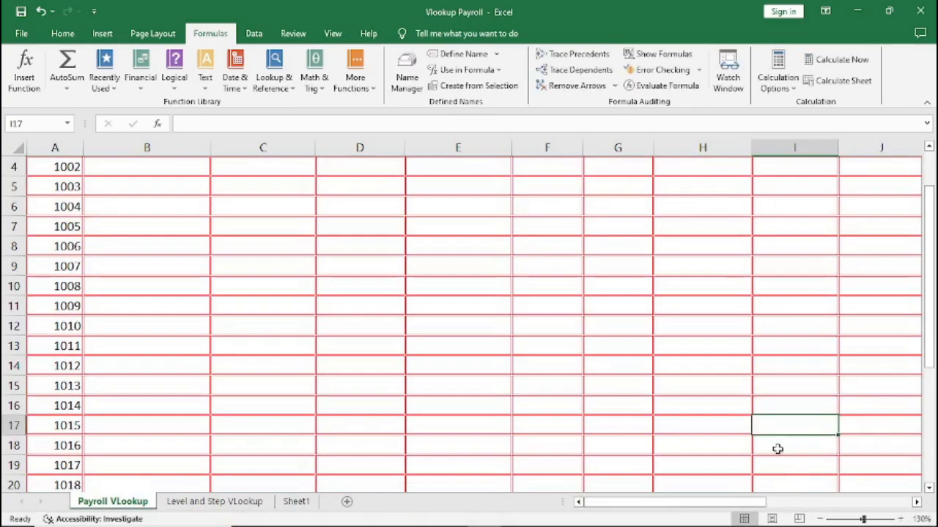
pyautogui.click(900, 519)
pyautogui.click(900, 519)
pyautogui.click(900, 518)
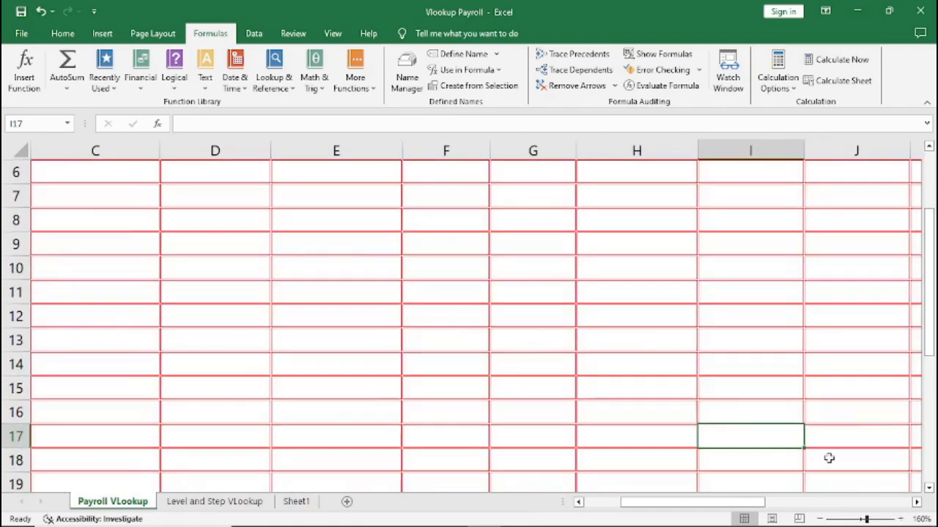
pyautogui.scroll(2, 635, 364)
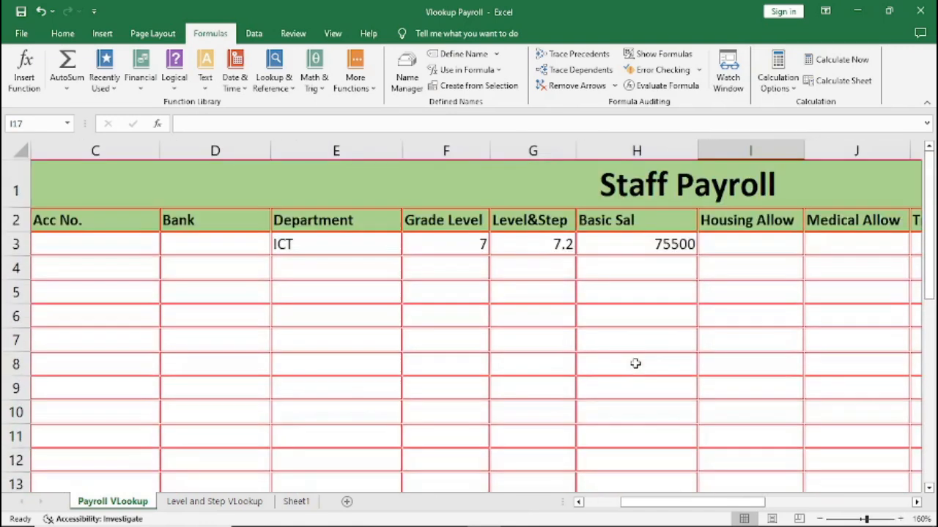
pyautogui.click(731, 251)
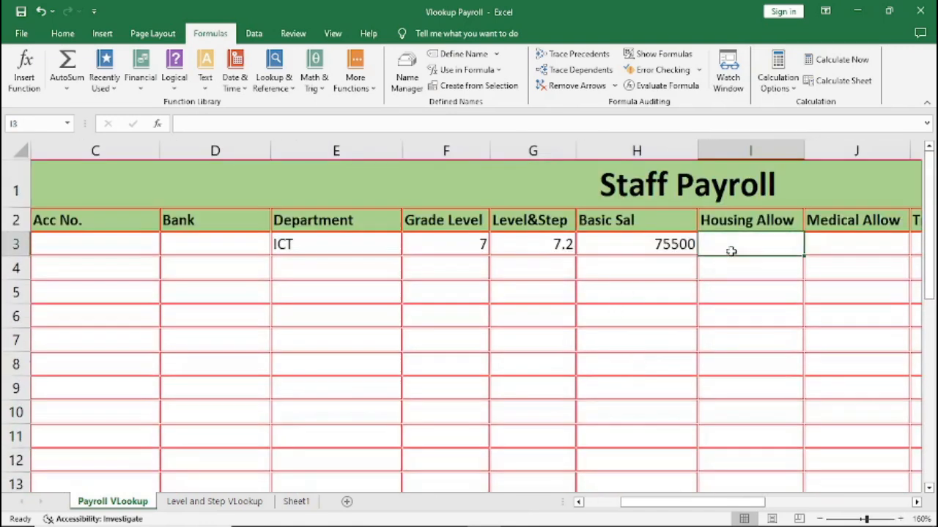
# Step: Enter =VLOOKUP(G3,STEP,3,0) in I3 so Housing Allow returns 18875
pyautogui.write('=')
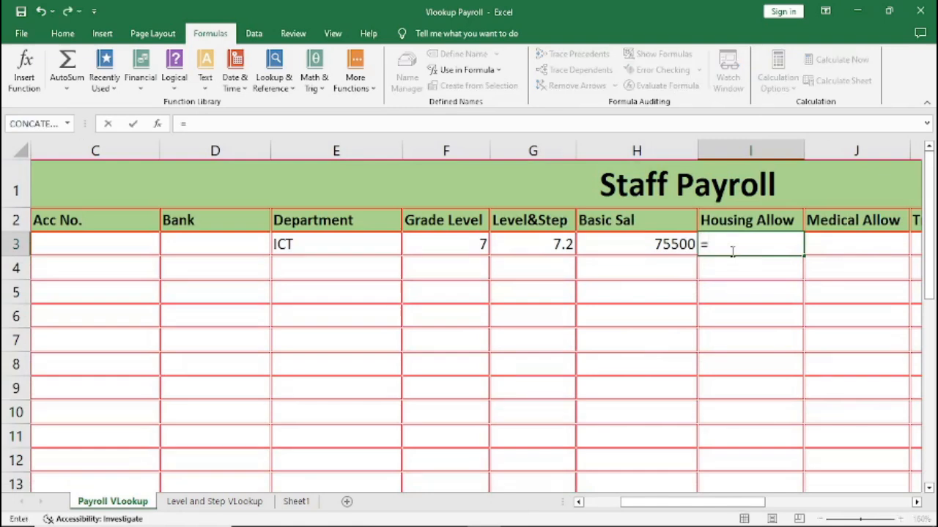
pyautogui.write('VL')
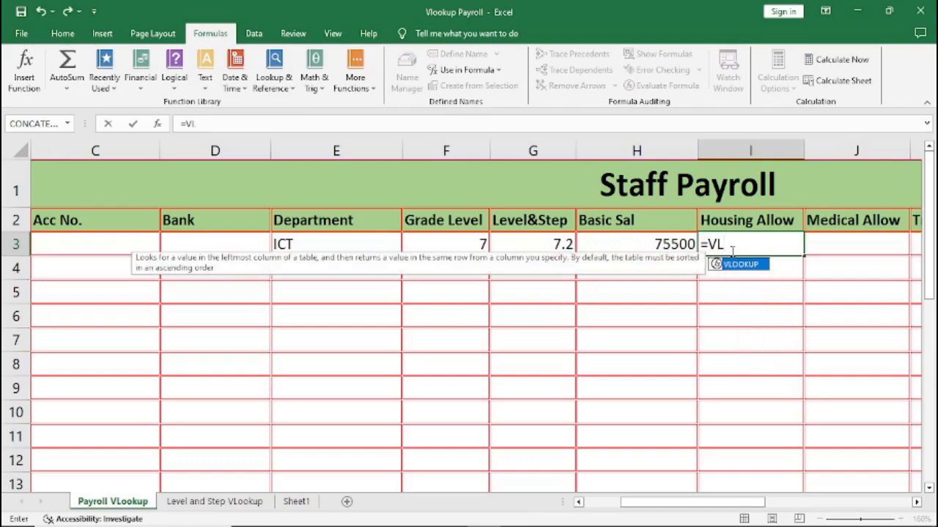
pyautogui.press('Tab')
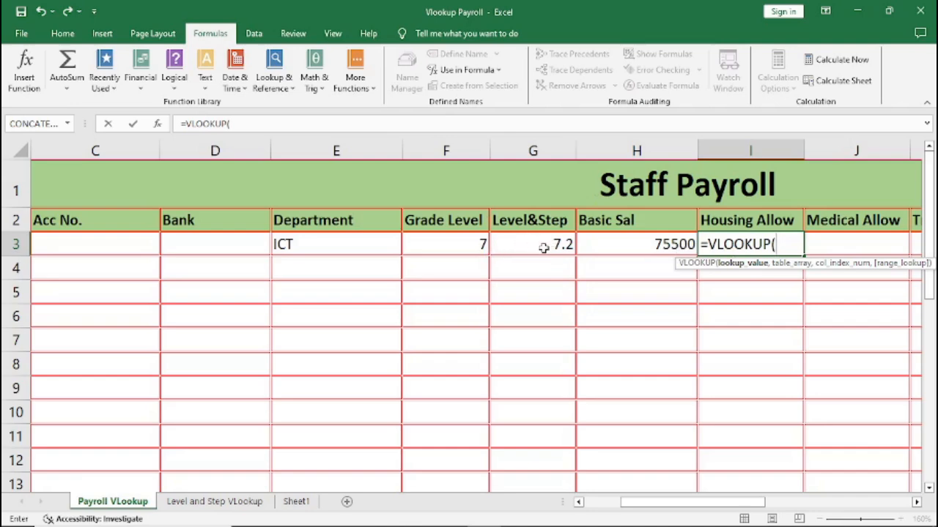
pyautogui.write('G3')
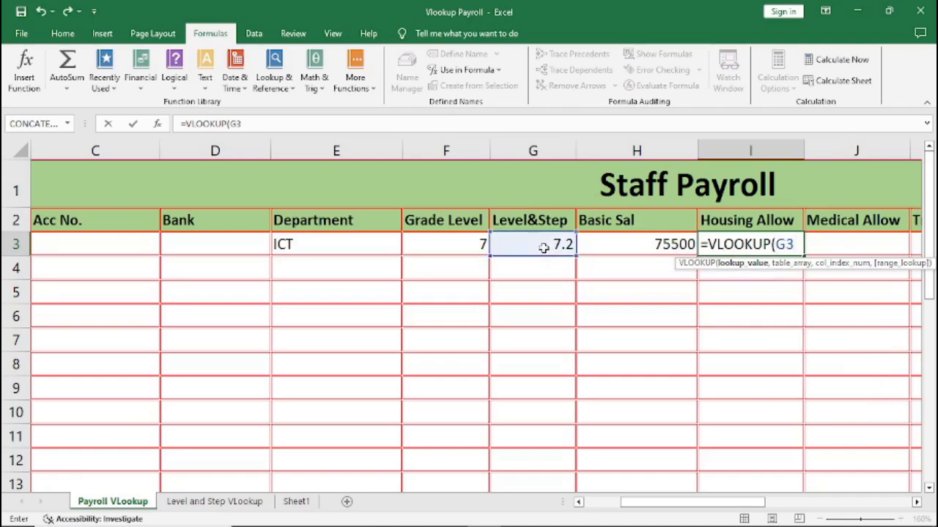
pyautogui.write(',')
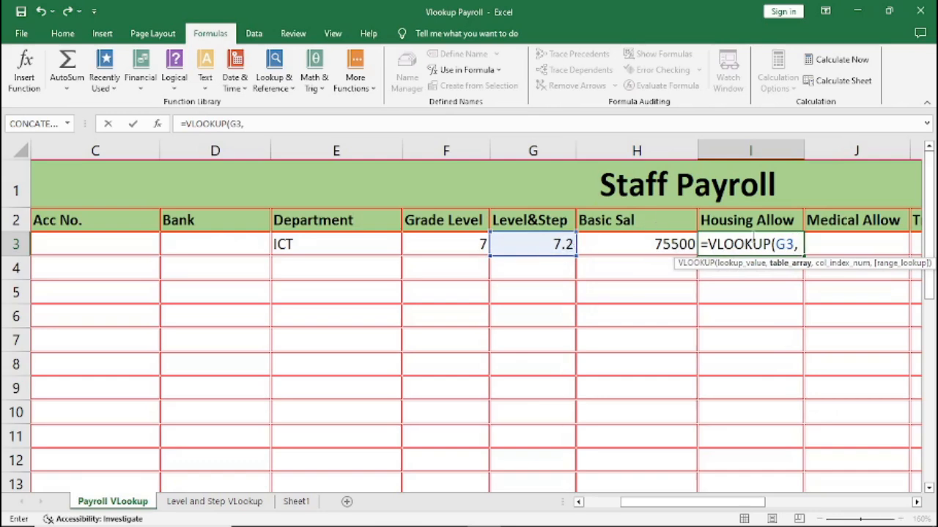
pyautogui.write('STER')
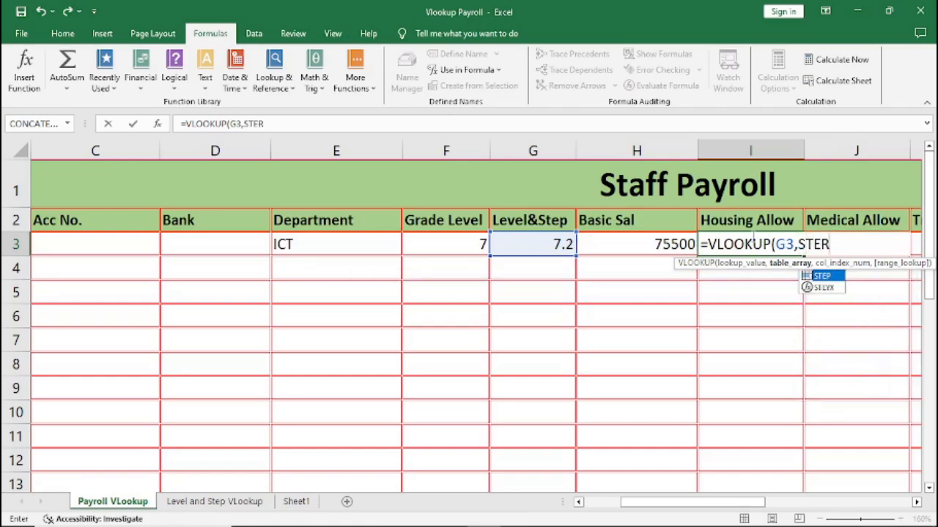
pyautogui.press('BackSpace')
pyautogui.write('P')
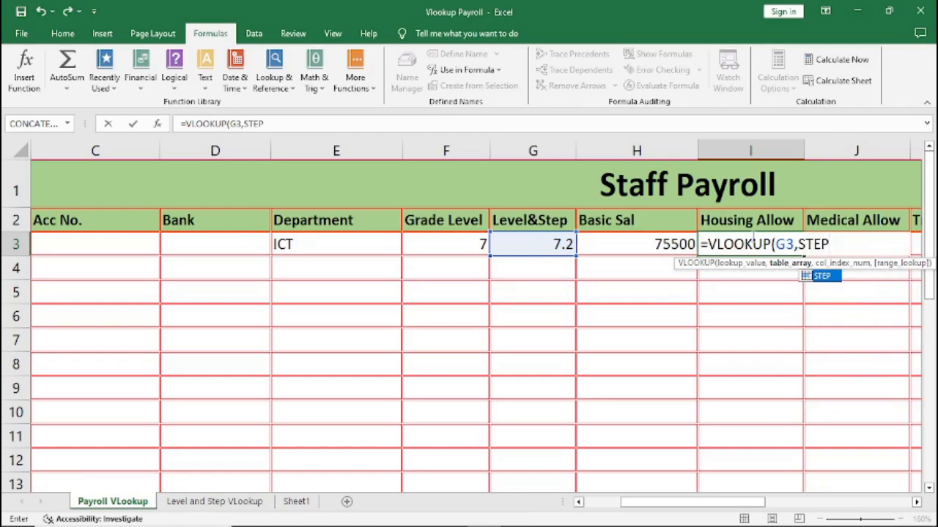
pyautogui.write(',')
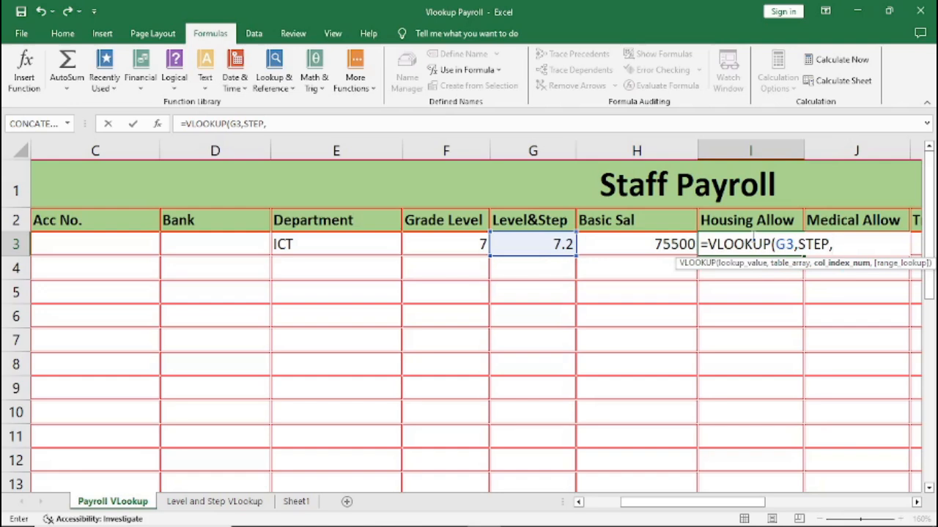
pyautogui.write('3,')
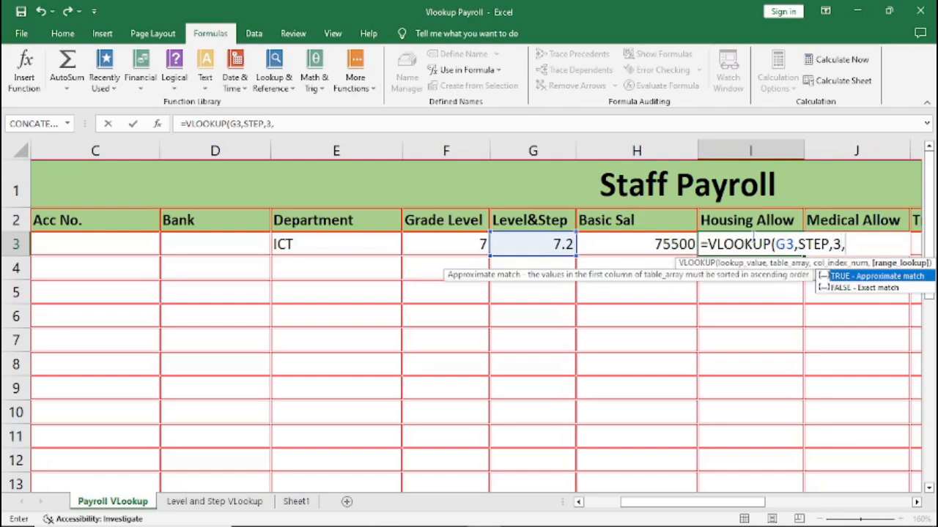
pyautogui.write('0)')
pyautogui.press('Return')
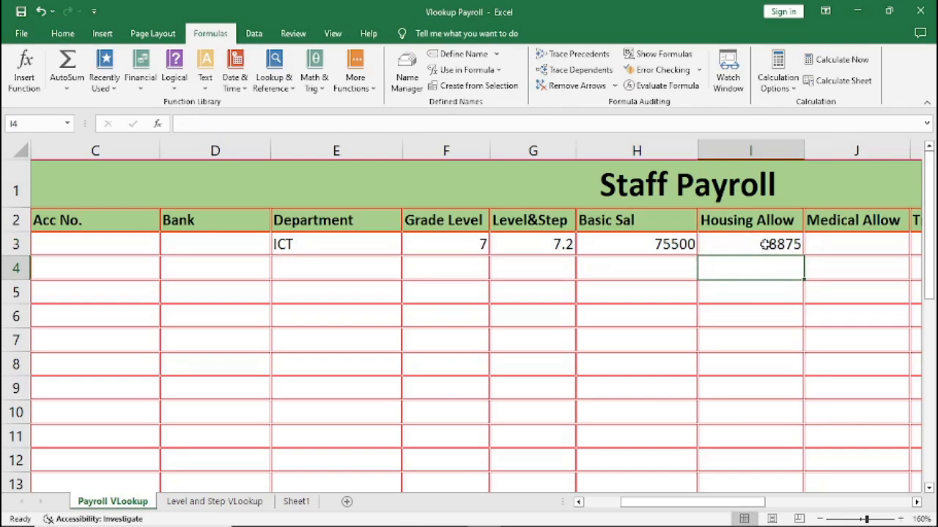
pyautogui.click(764, 247)
pyautogui.click(917, 502)
pyautogui.click(717, 242)
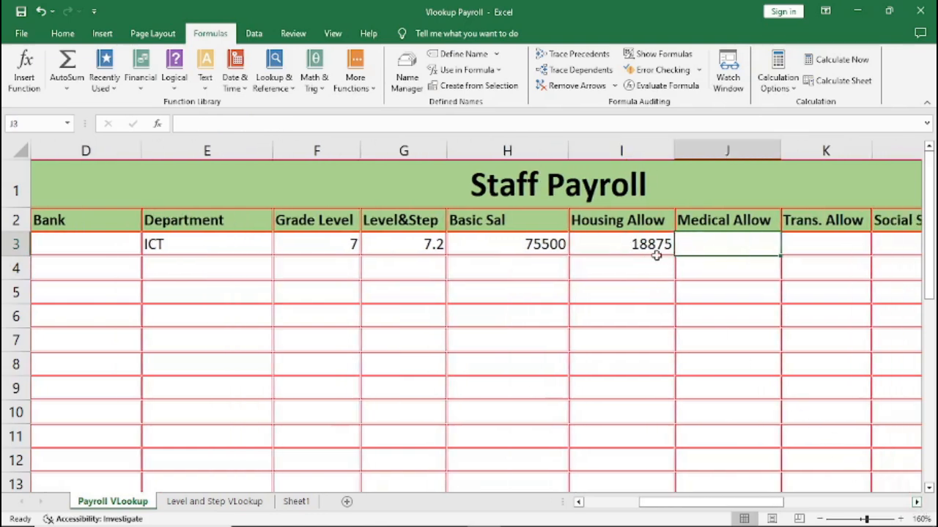
pyautogui.click(647, 246)
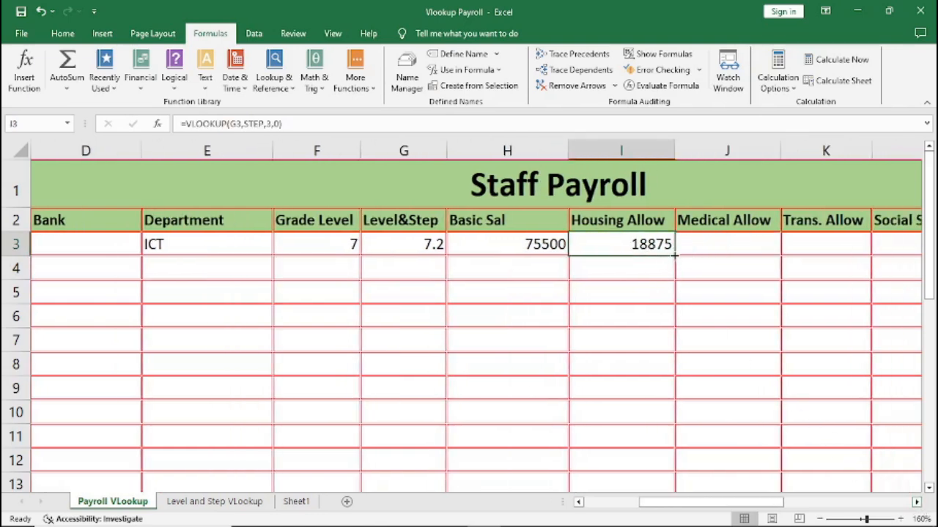
pyautogui.moveTo(675, 254); pyautogui.dragTo(766, 255)
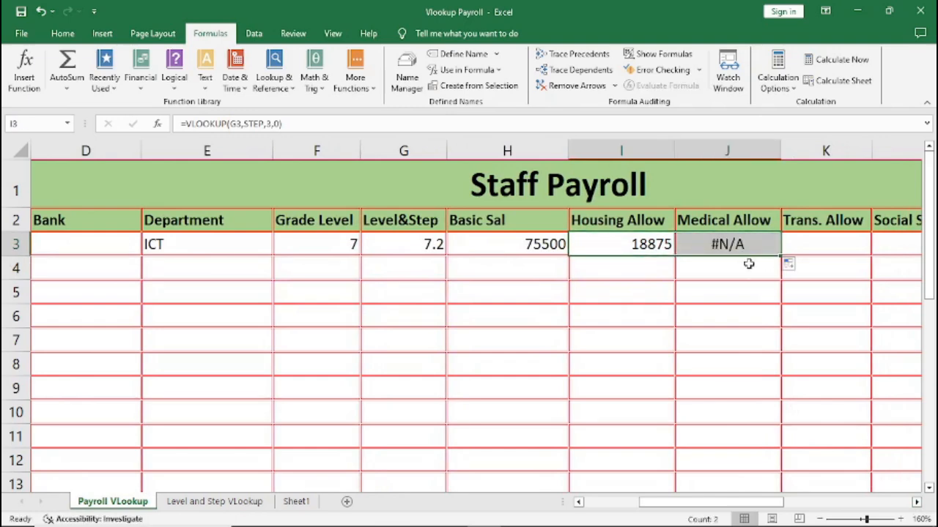
pyautogui.click(725, 246)
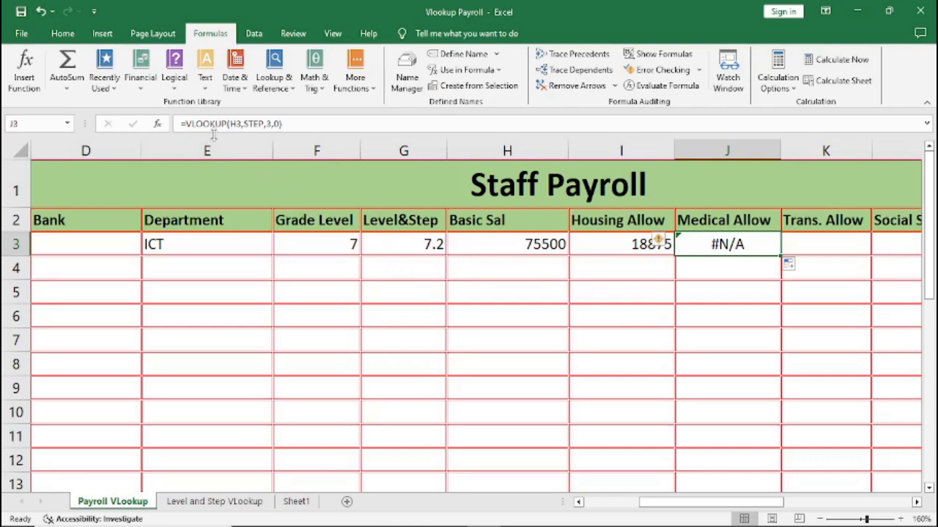
pyautogui.click(241, 124)
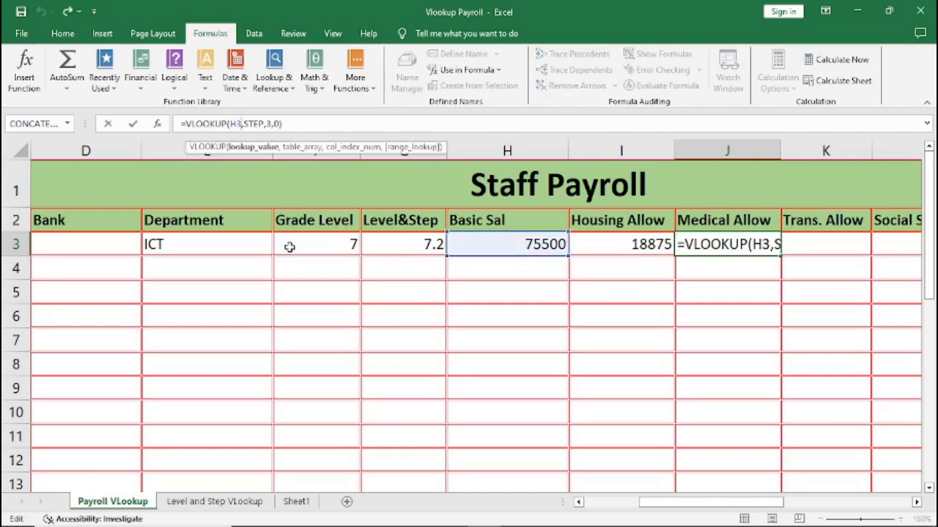
pyautogui.press('BackSpace')
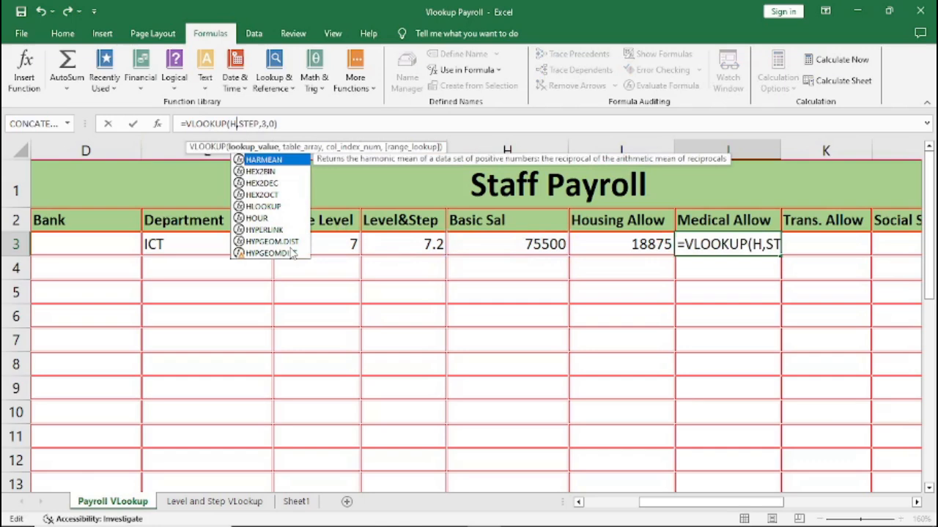
pyautogui.press('BackSpace')
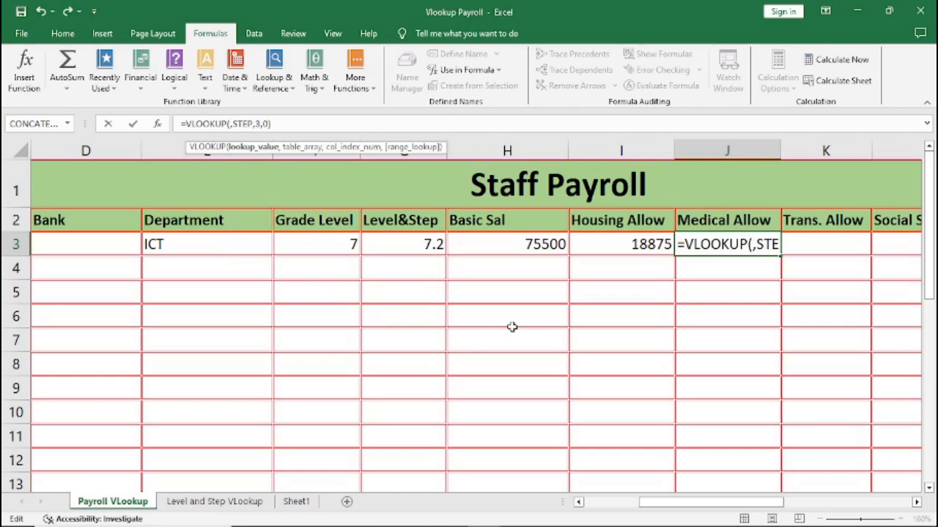
pyautogui.click(686, 275)
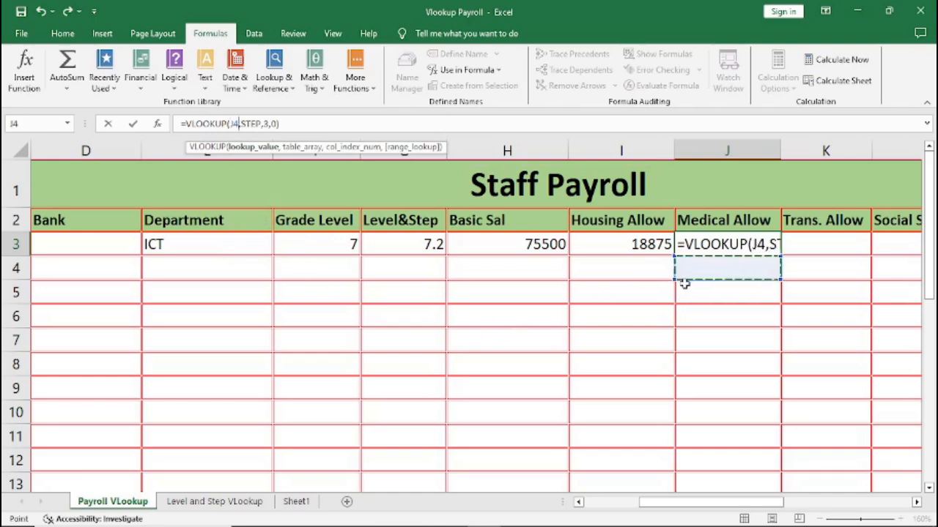
pyautogui.press('Escape')
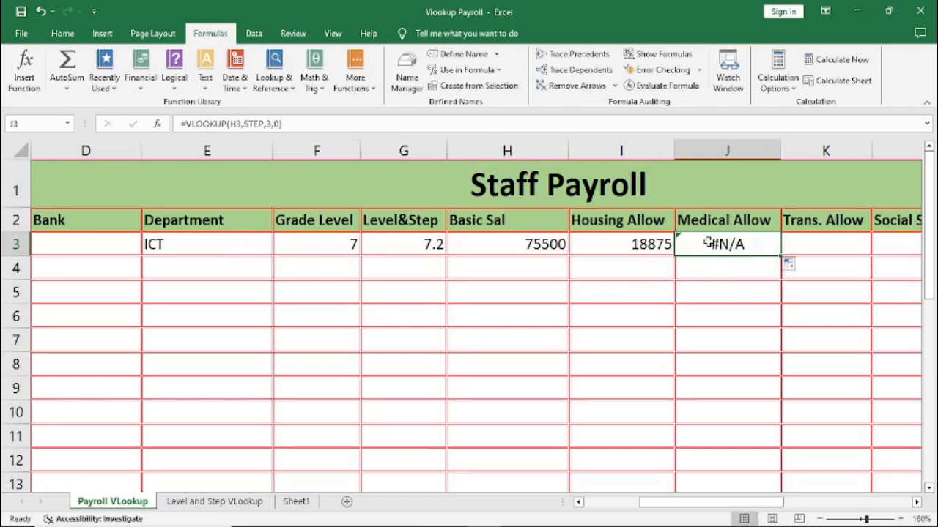
pyautogui.press('Delete')
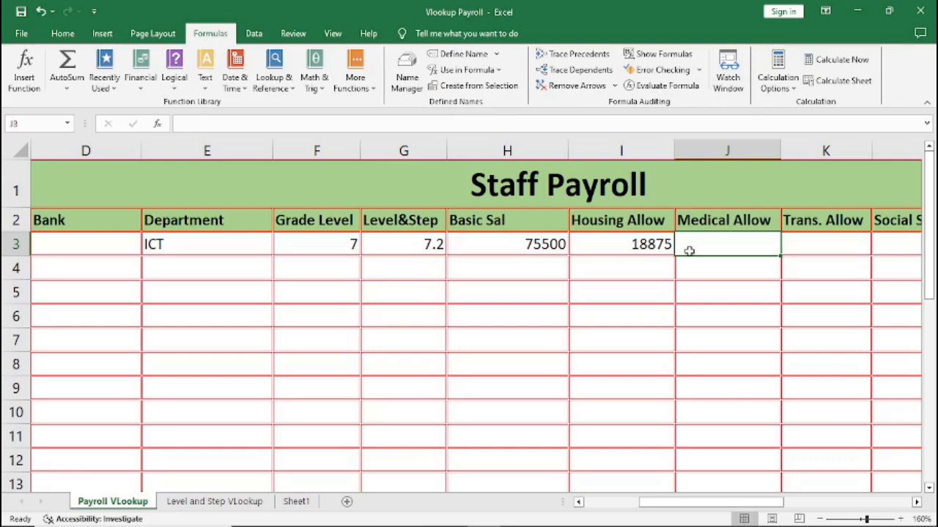
# Step: Enter =VLOOKUP(G3,STEP,4) in J3 so Medical Allow returns 11325
pyautogui.write('=')
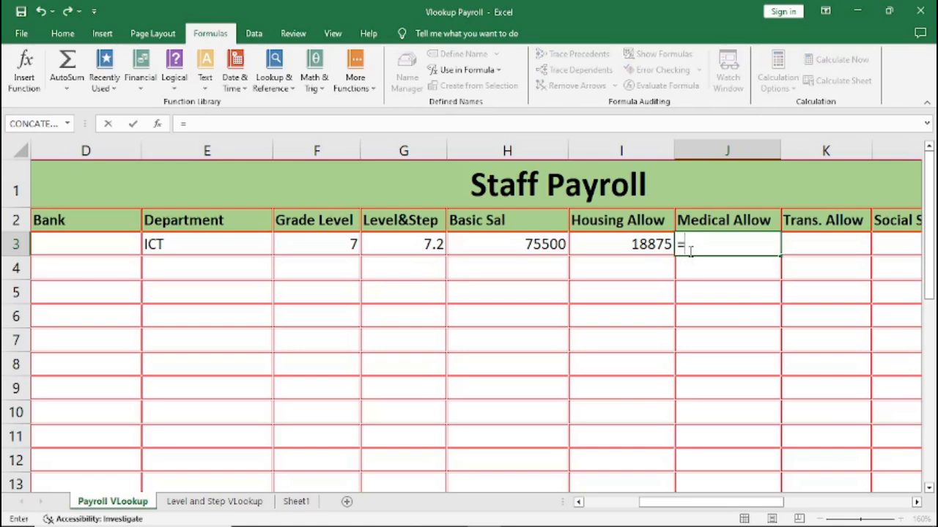
pyautogui.write('VL')
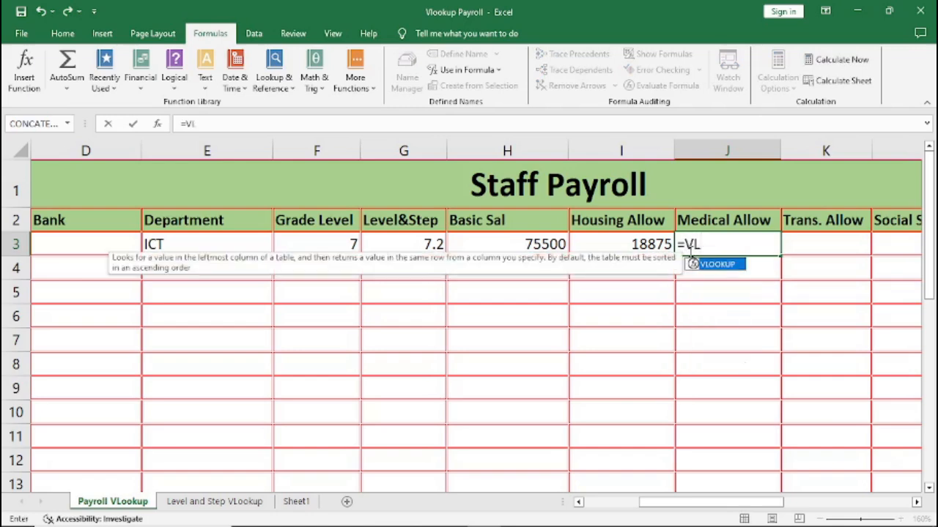
pyautogui.press('Tab')
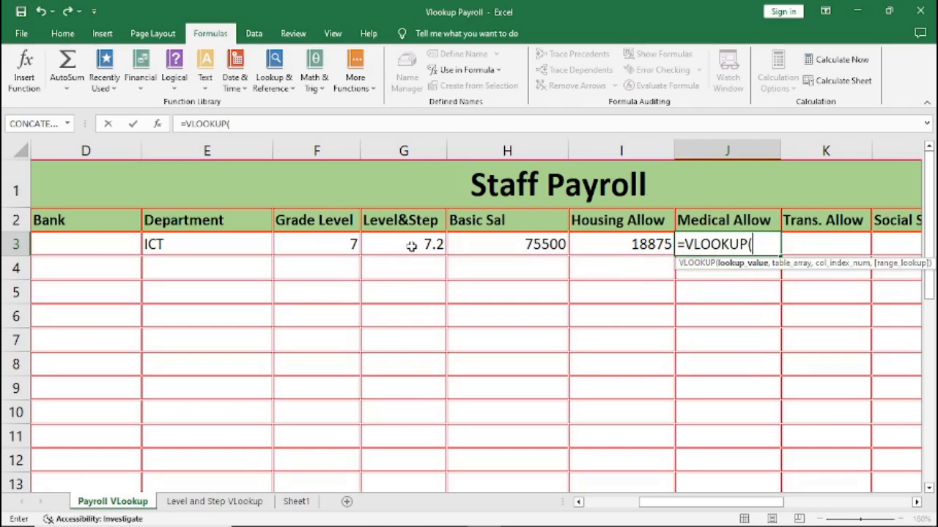
pyautogui.write('G3')
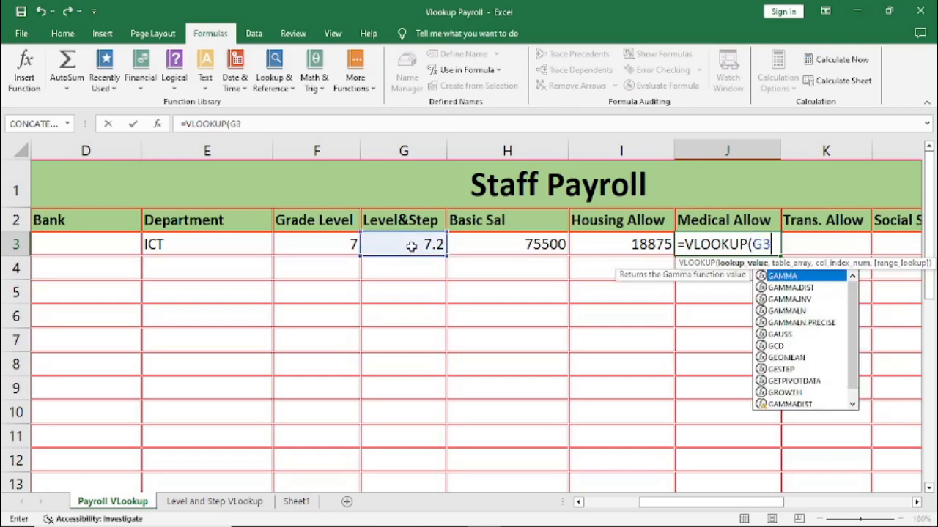
pyautogui.write(',')
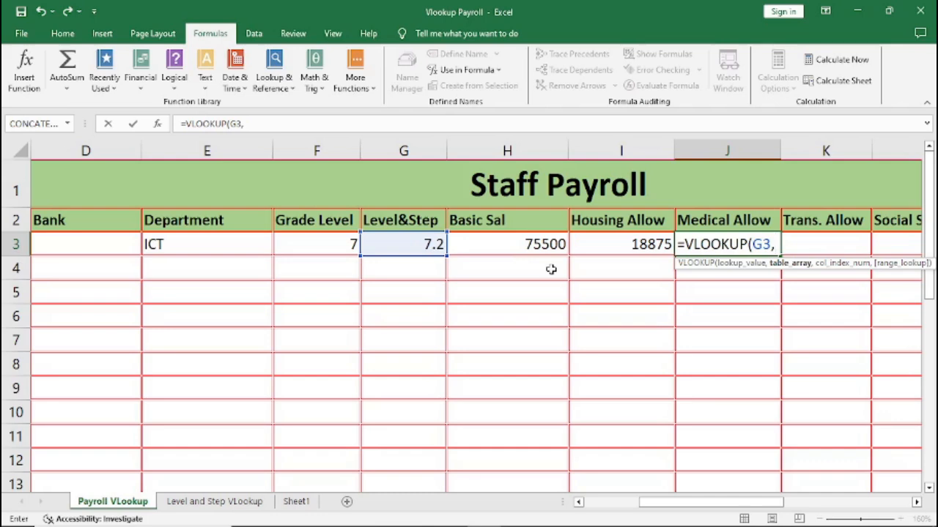
pyautogui.write('ST')
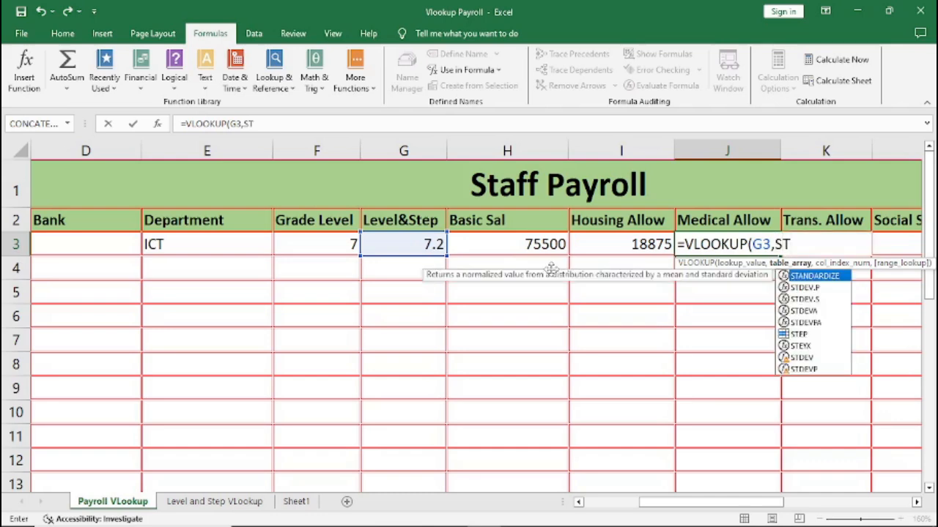
pyautogui.write('EP')
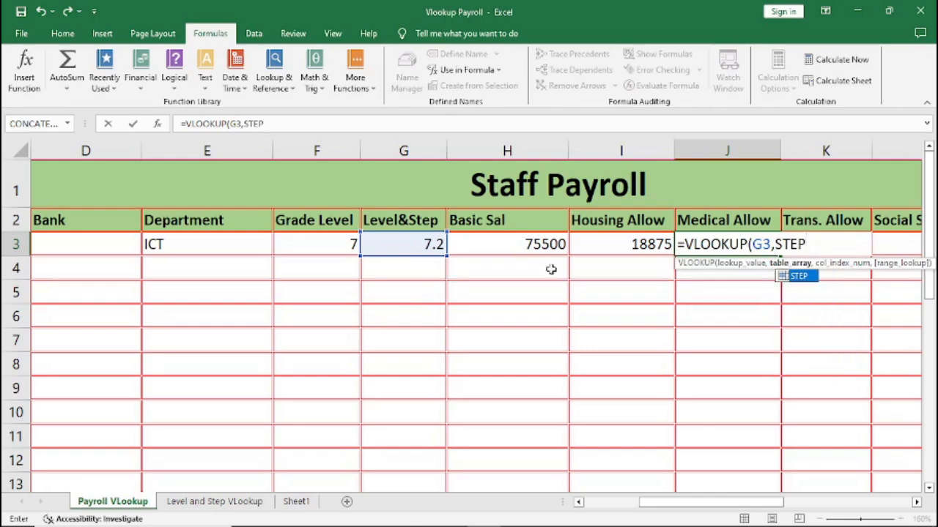
pyautogui.write(',')
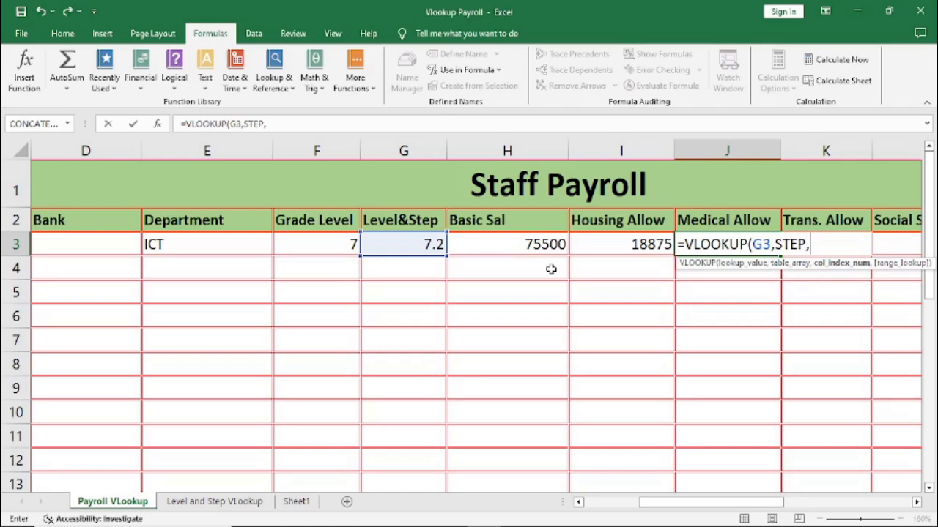
pyautogui.write('4')
pyautogui.write(')')
pyautogui.press('Return')
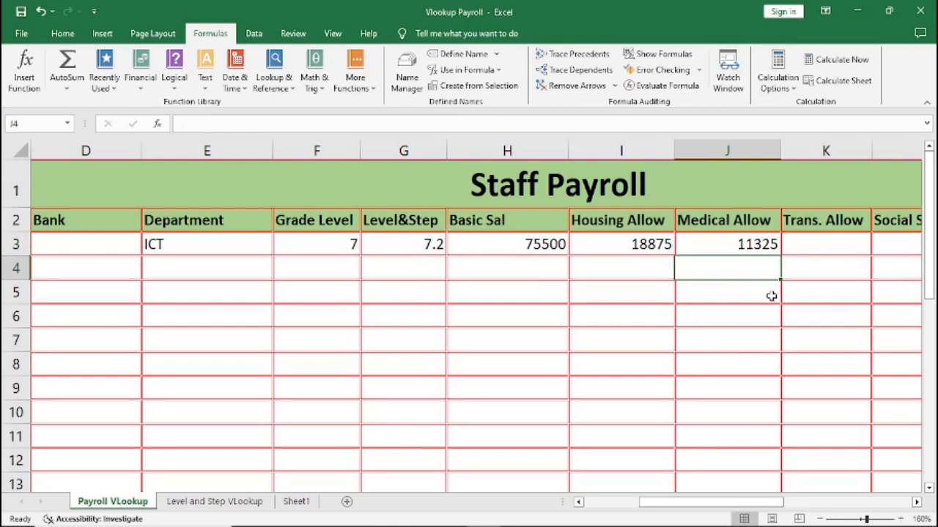
pyautogui.click(743, 245)
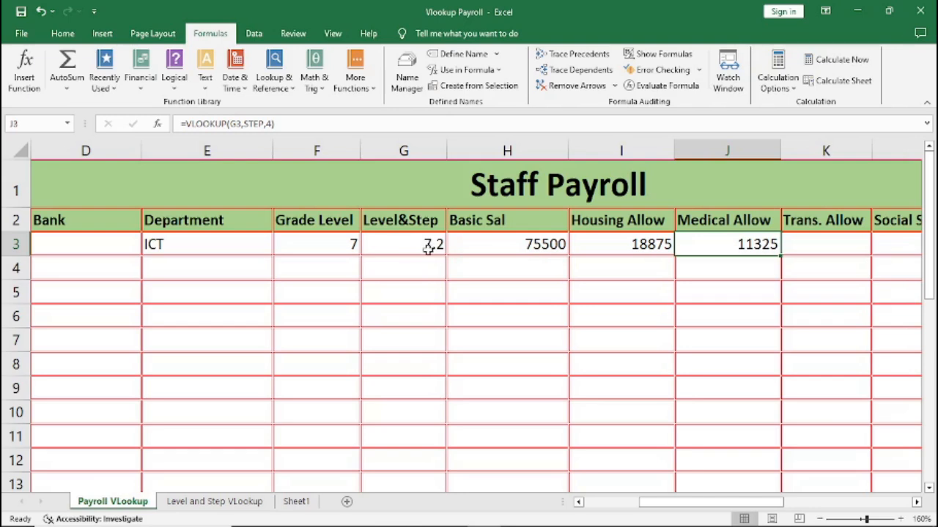
pyautogui.click(804, 245)
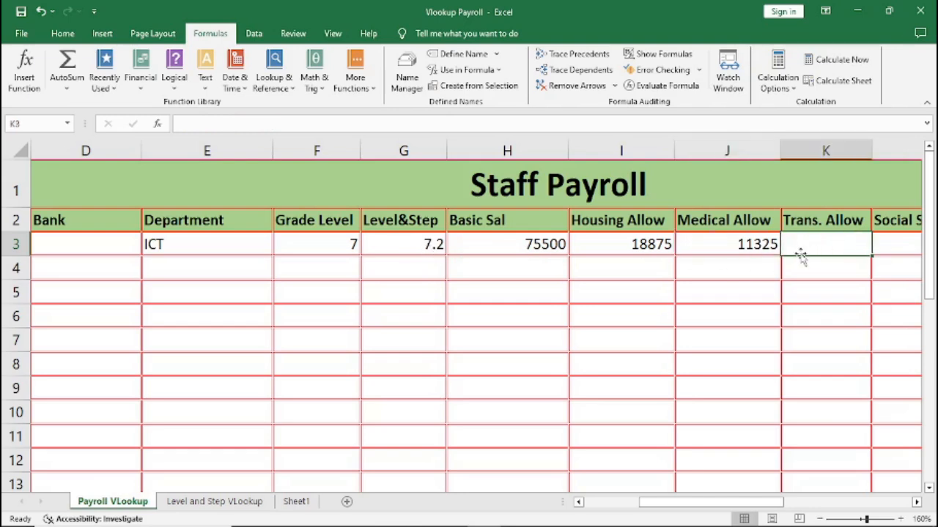
# Step: Enter =VLOOKUP(G3,STEP,5) in K3 for a transport allowance of 13590
pyautogui.write('=')
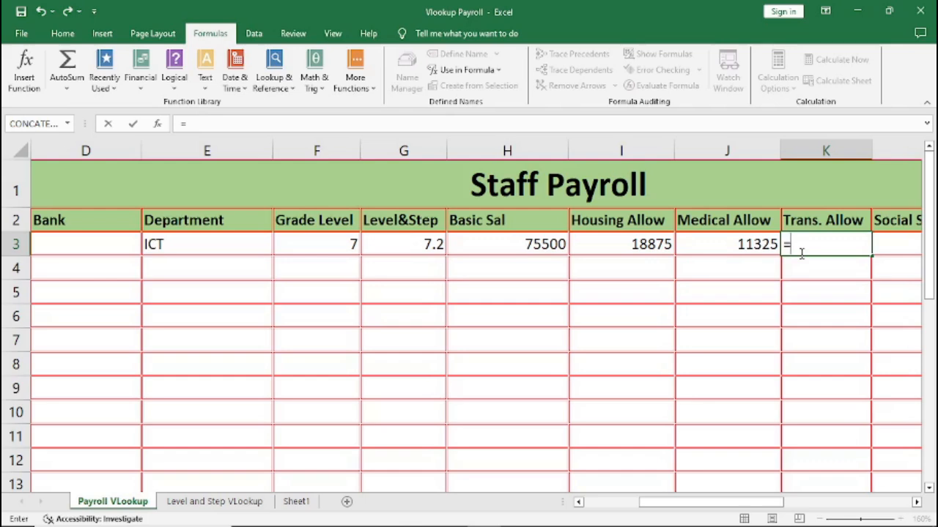
pyautogui.write('Vl')
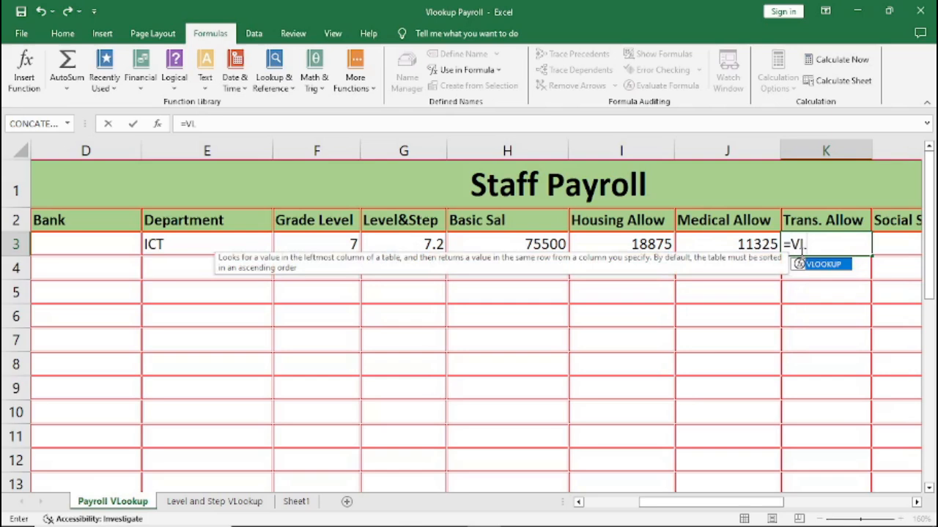
pyautogui.press('Tab')
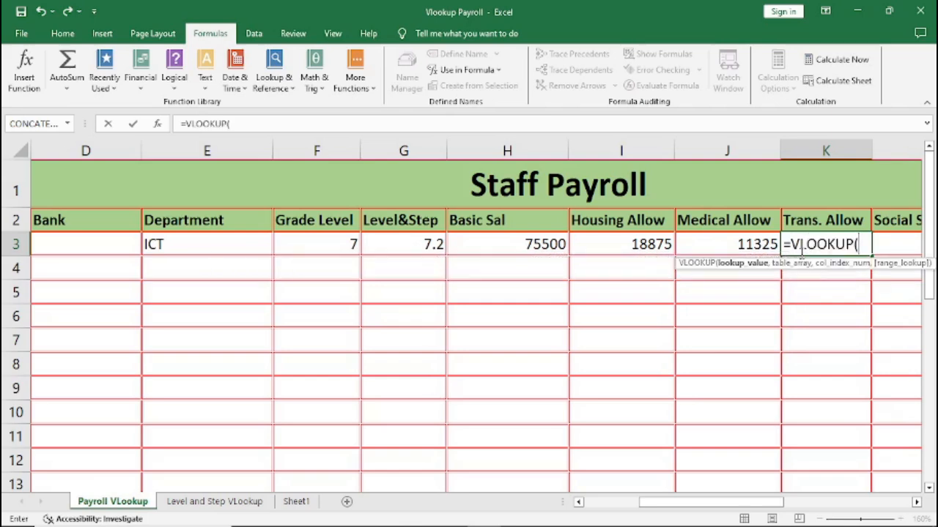
pyautogui.write('G')
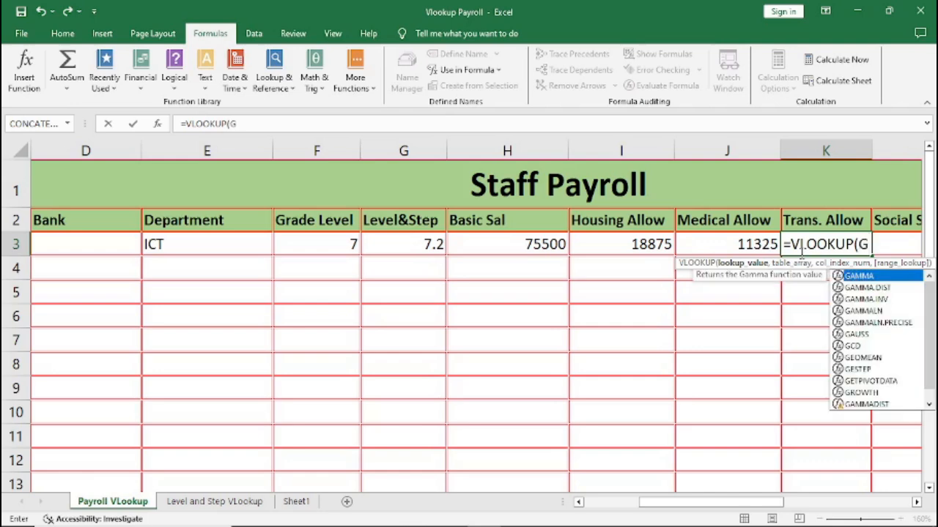
pyautogui.write('3,S')
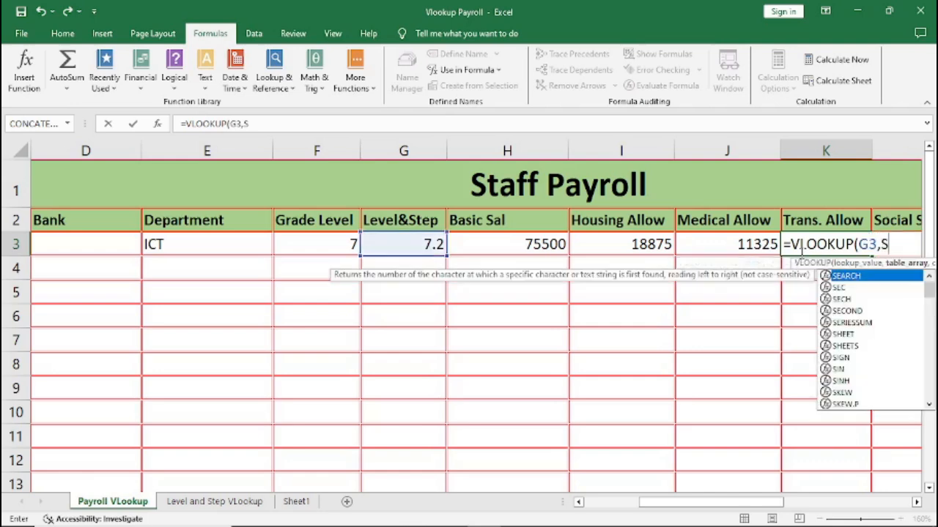
pyautogui.write('TEP')
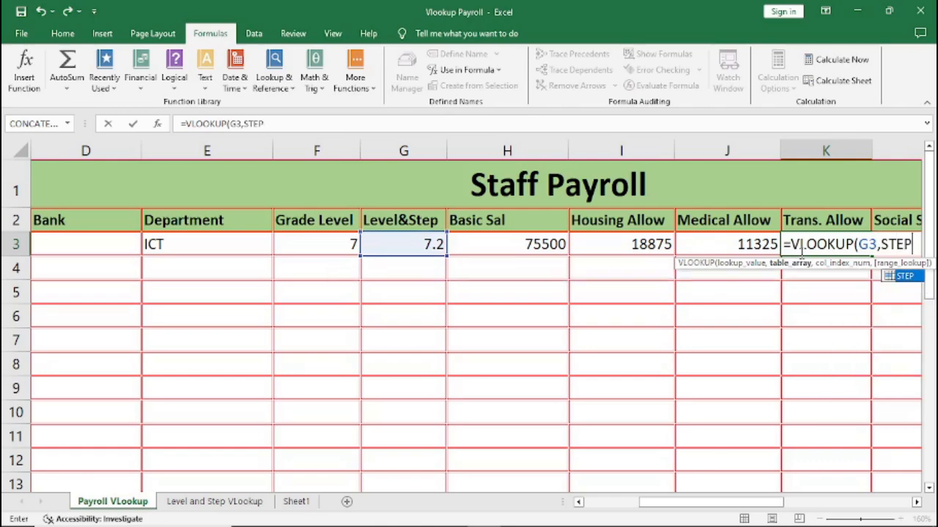
pyautogui.write(',')
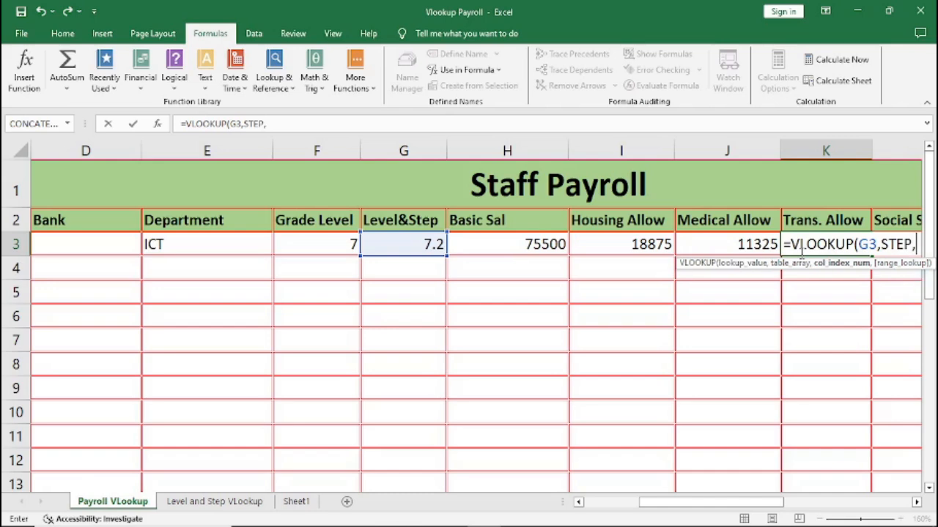
pyautogui.write('5')
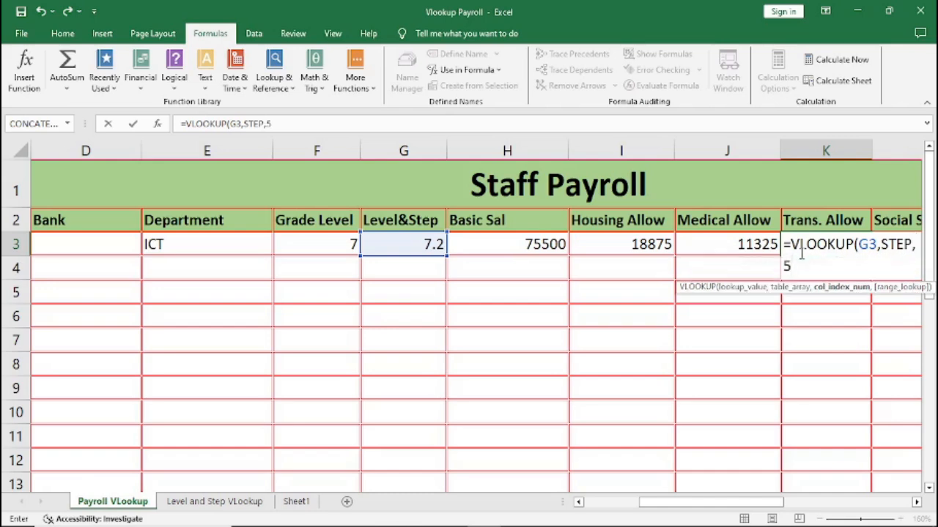
pyautogui.write(')')
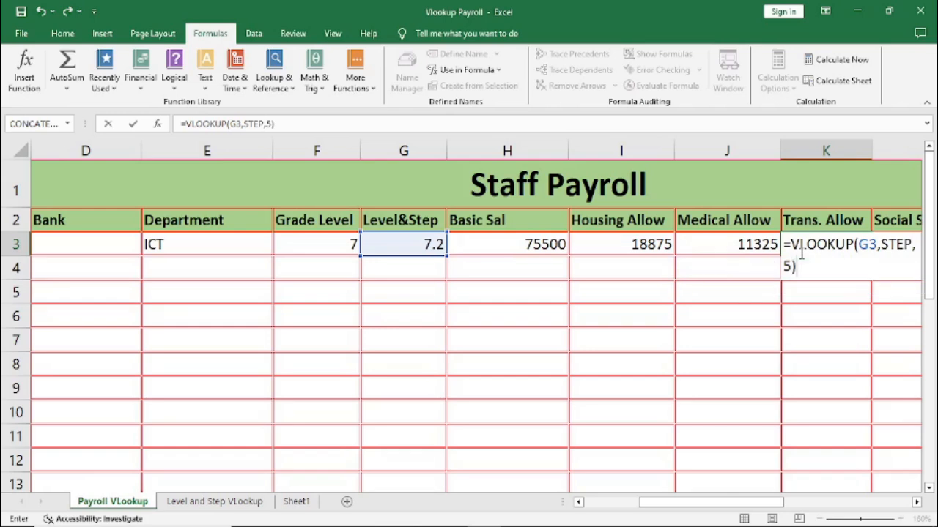
pyautogui.press('Return')
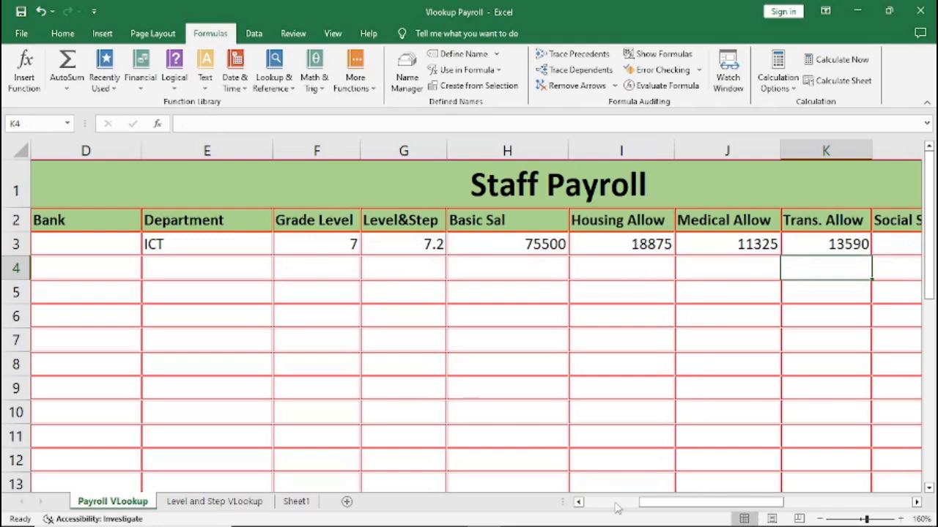
pyautogui.moveTo(663, 507); pyautogui.dragTo(592, 517)
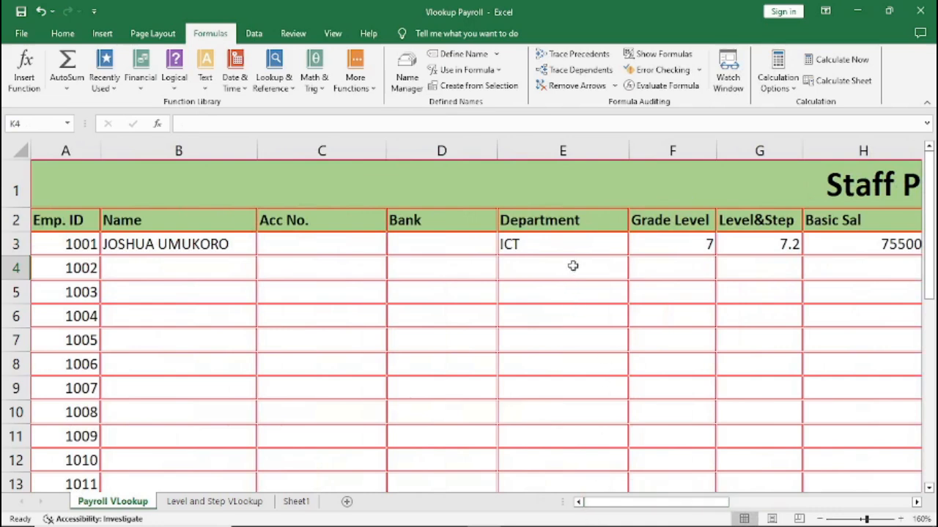
pyautogui.click(759, 246)
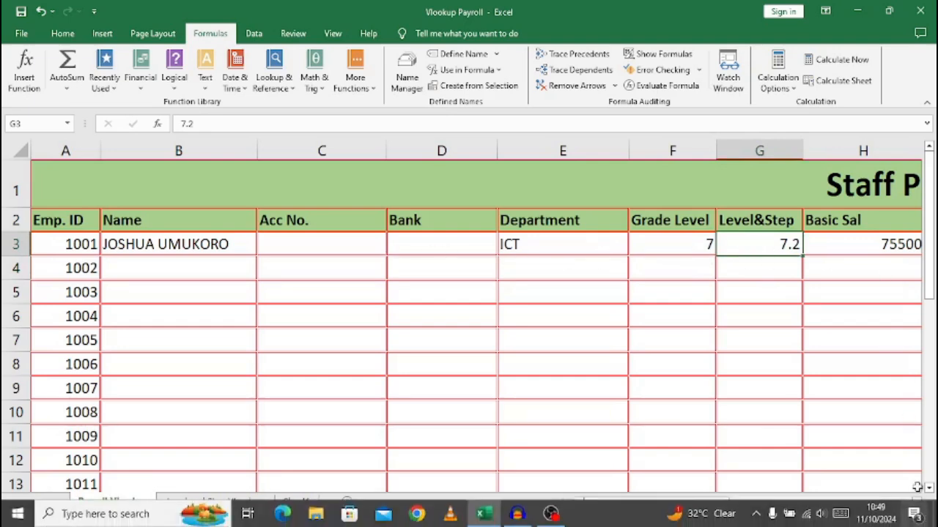
pyautogui.click(916, 503)
pyautogui.click(916, 504)
pyautogui.click(917, 503)
pyautogui.click(917, 503)
pyautogui.click(917, 503)
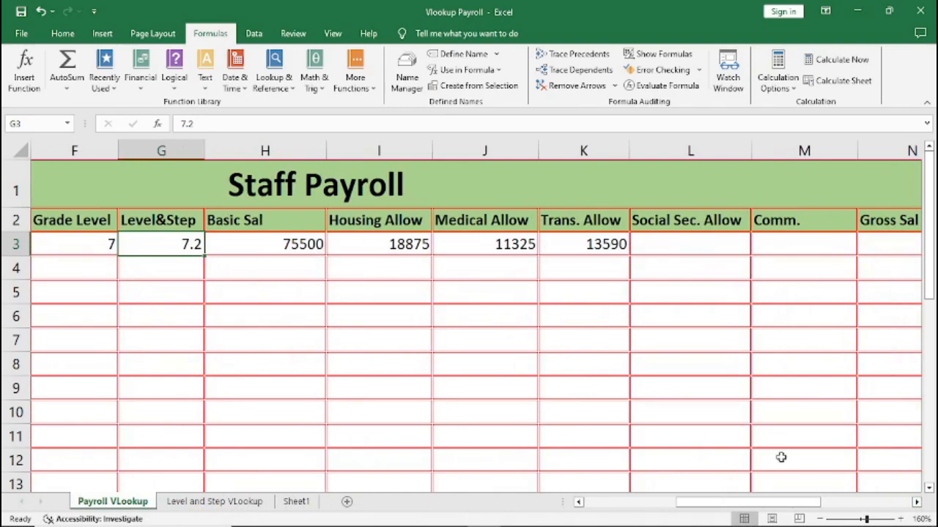
pyautogui.click(917, 503)
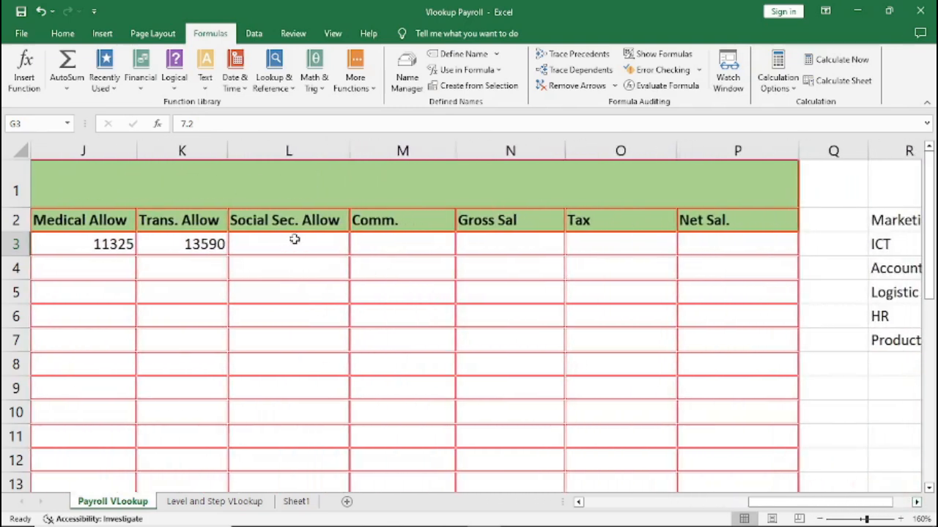
pyautogui.click(502, 249)
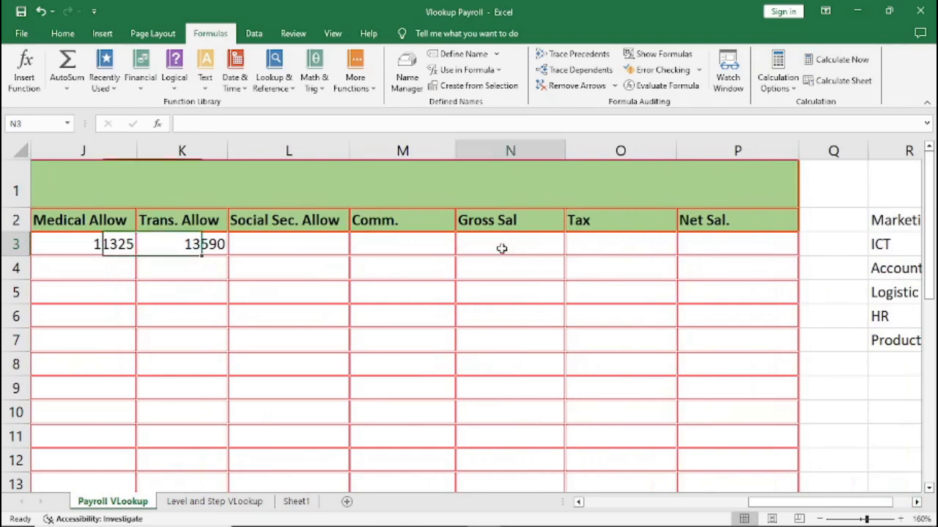
pyautogui.click(276, 244)
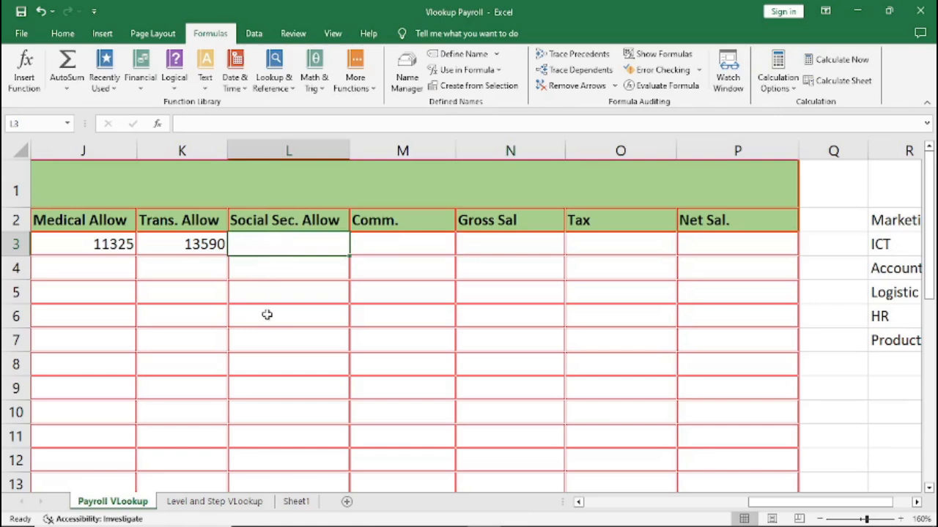
pyautogui.click(242, 506)
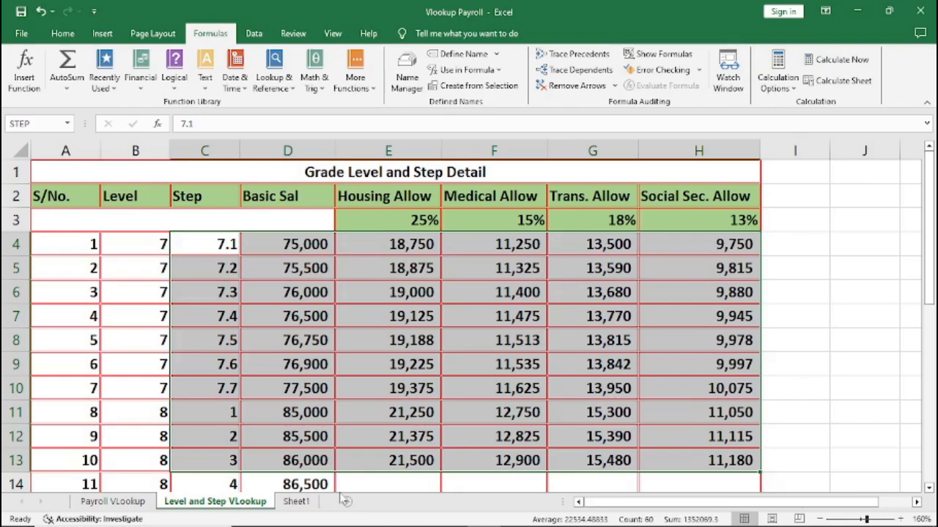
pyautogui.click(135, 506)
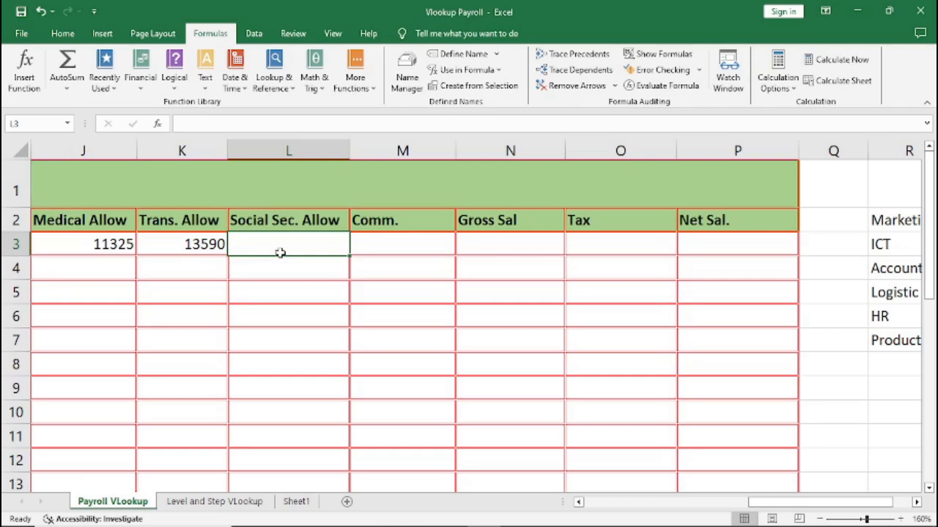
pyautogui.write('=V')
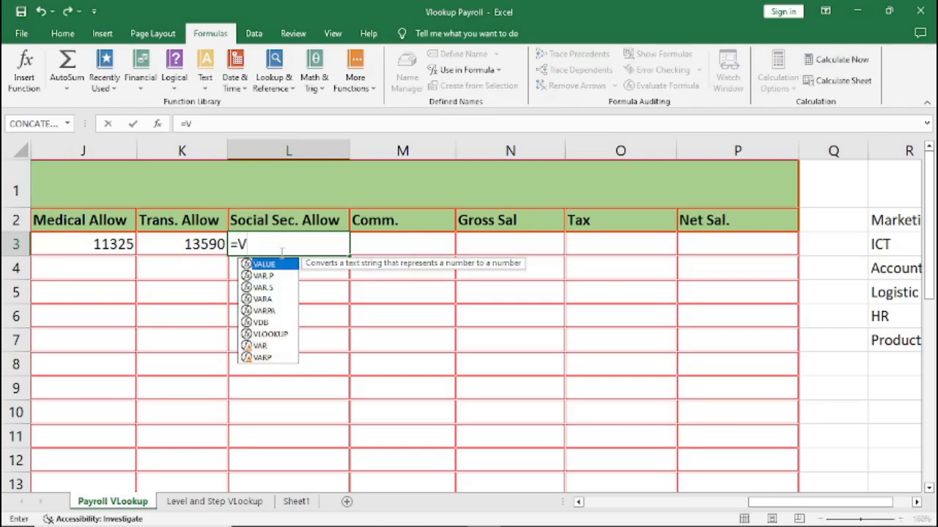
pyautogui.write('L')
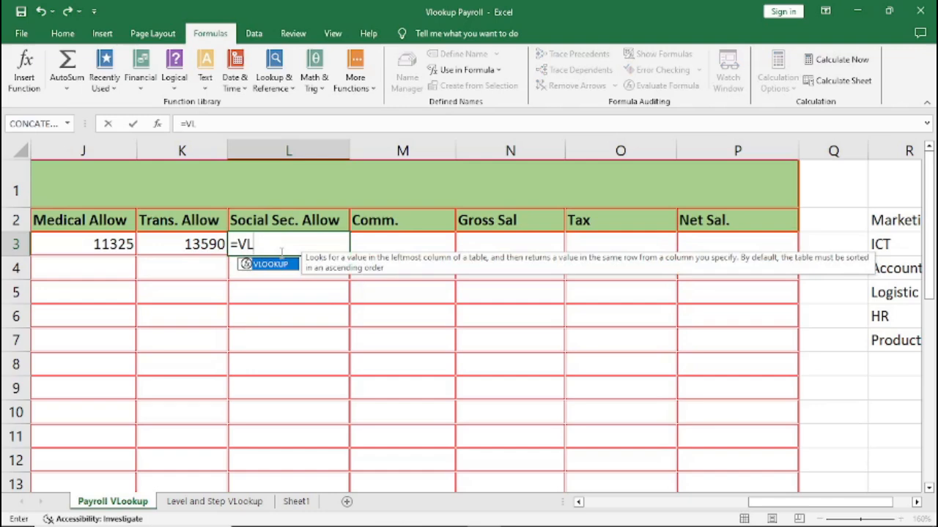
# Step: Enter =VLOOKUP(G3,STEP,6) in L3 and check it returns the 9815 social security allowance
pyautogui.press('Tab')
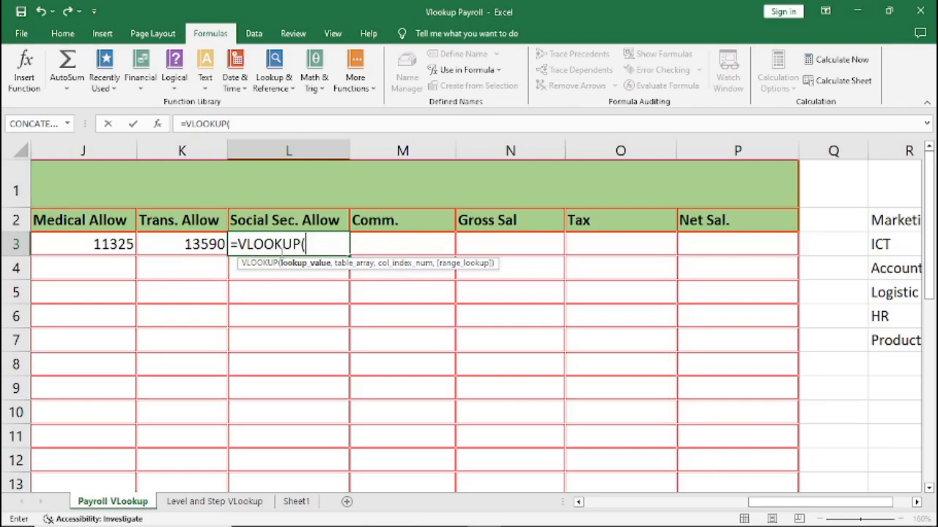
pyautogui.write('G3')
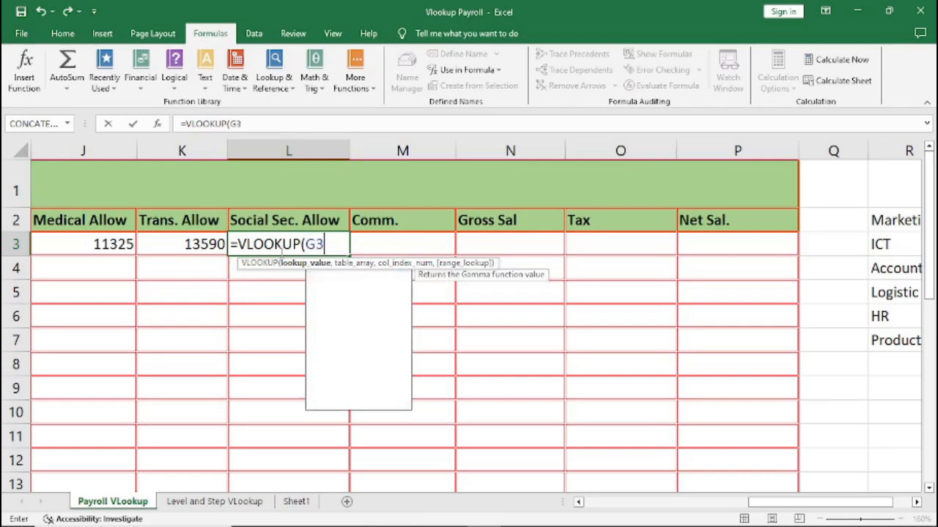
pyautogui.write(',STEP')
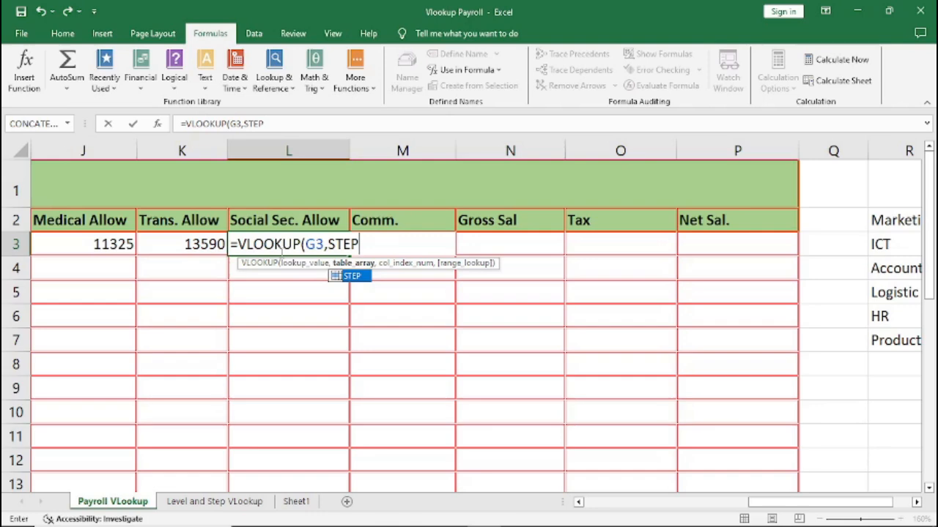
pyautogui.write(',6')
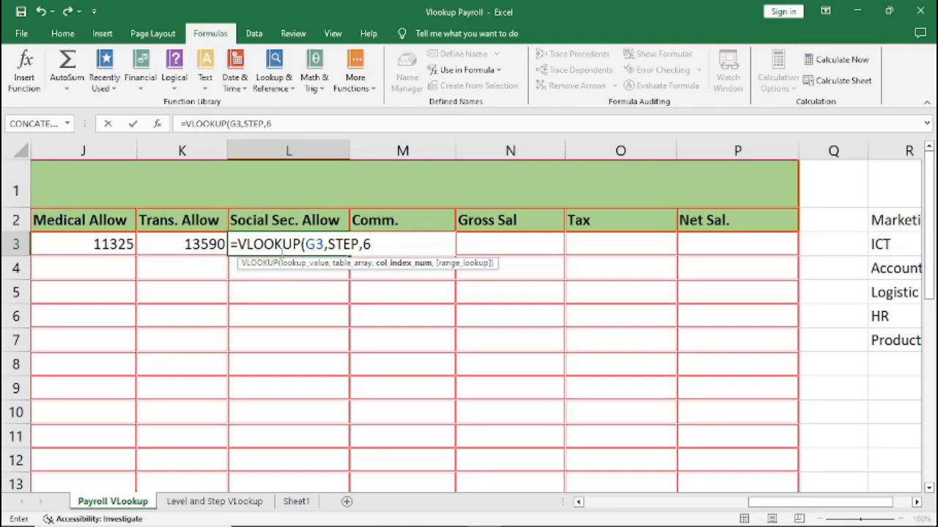
pyautogui.write(')')
pyautogui.press('Return')
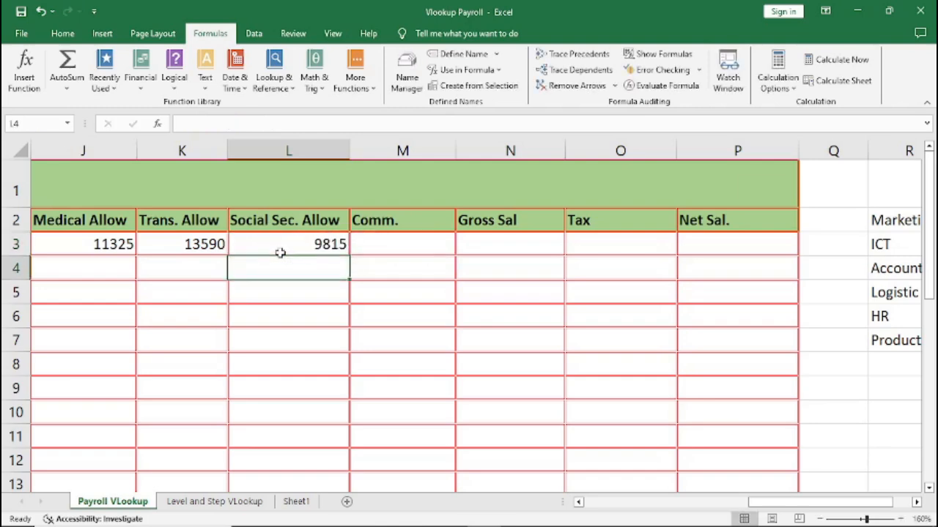
pyautogui.click(280, 252)
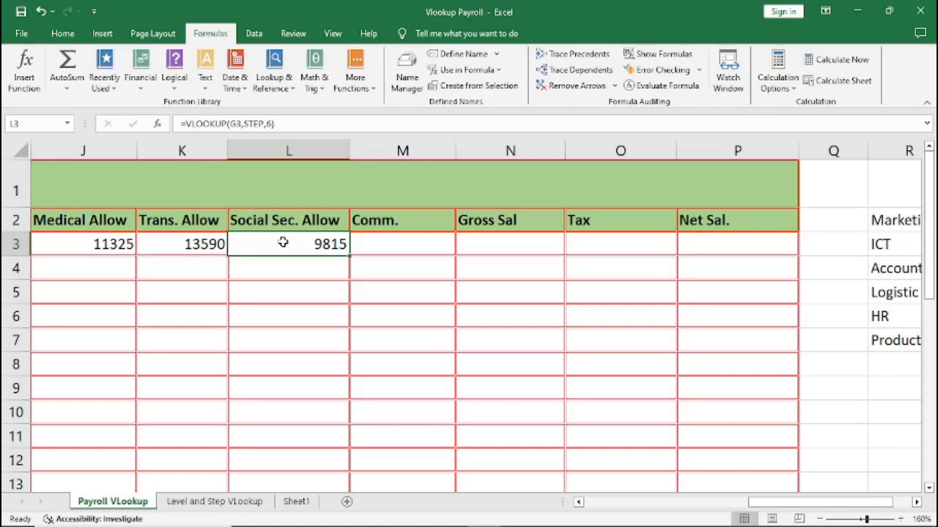
# Step: Enter =SUM(I3:M3) in Gross Sal N3, totalling the allowances to 53605
pyautogui.click(513, 246)
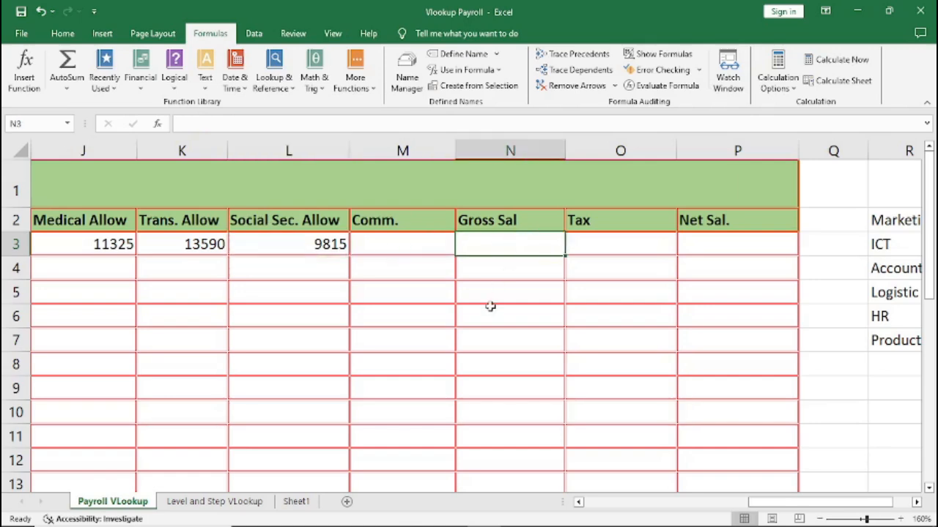
pyautogui.click(579, 503)
pyautogui.click(579, 503)
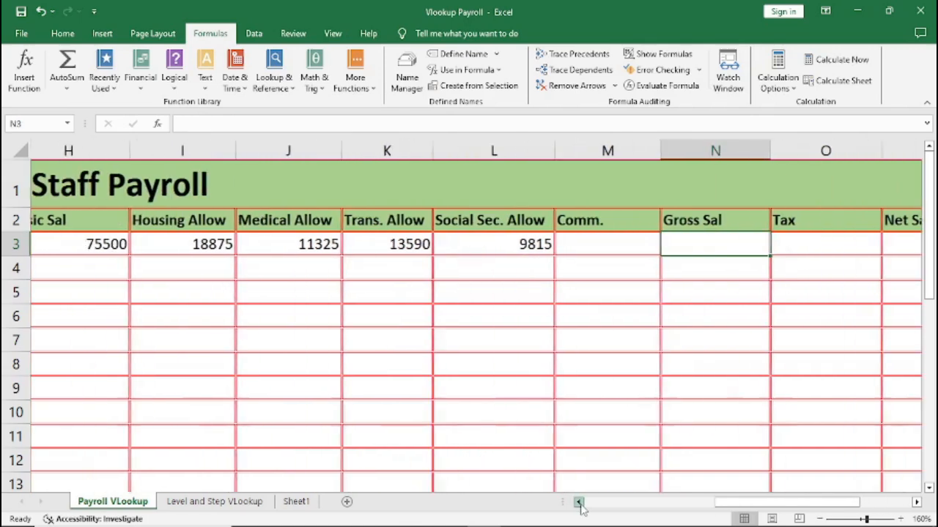
pyautogui.click(579, 502)
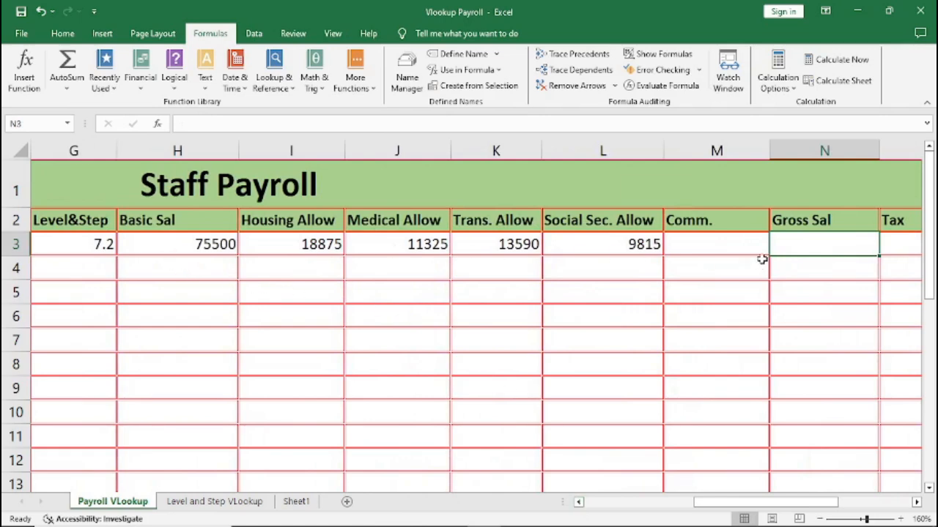
pyautogui.write('=')
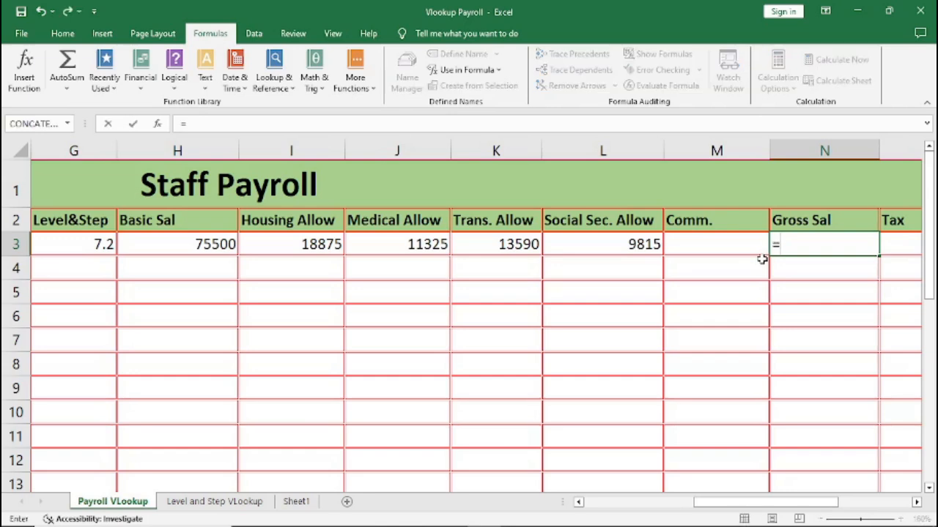
pyautogui.write('SUM')
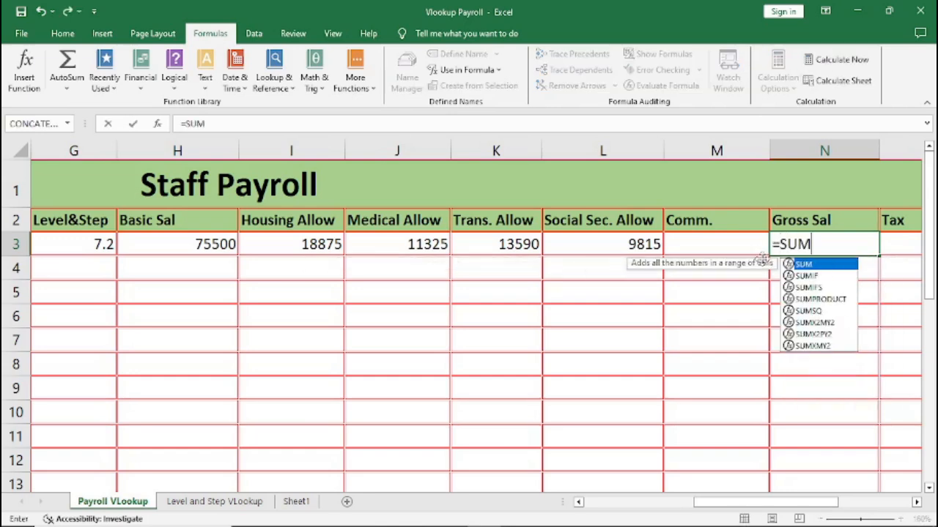
pyautogui.write('(')
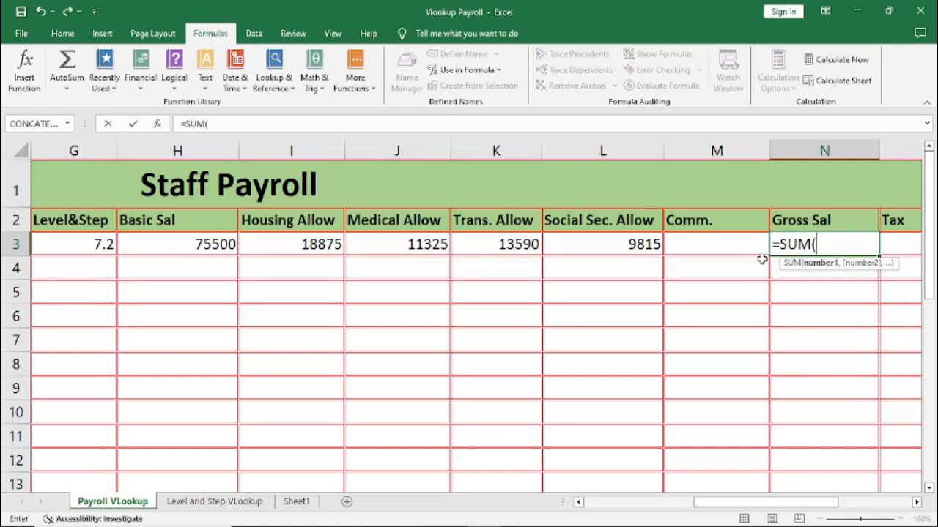
pyautogui.moveTo(295, 243); pyautogui.dragTo(723, 243)
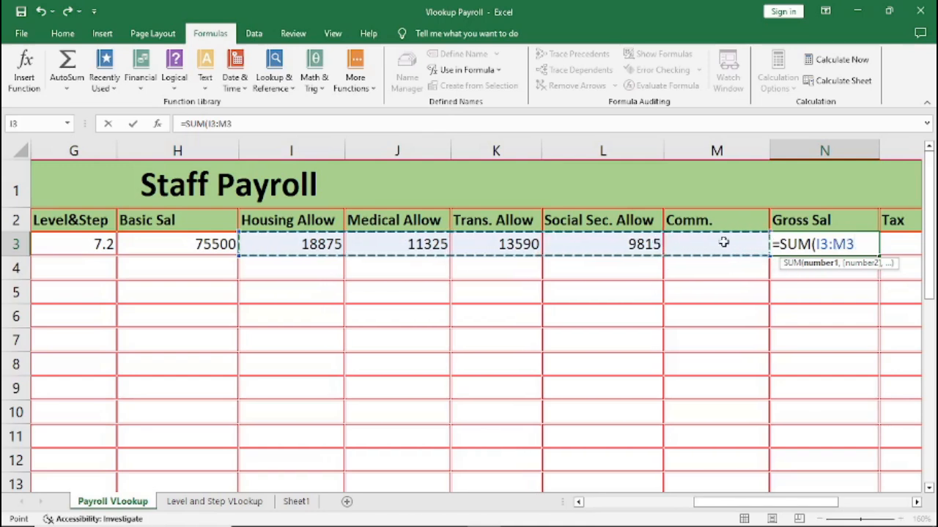
pyautogui.write(')')
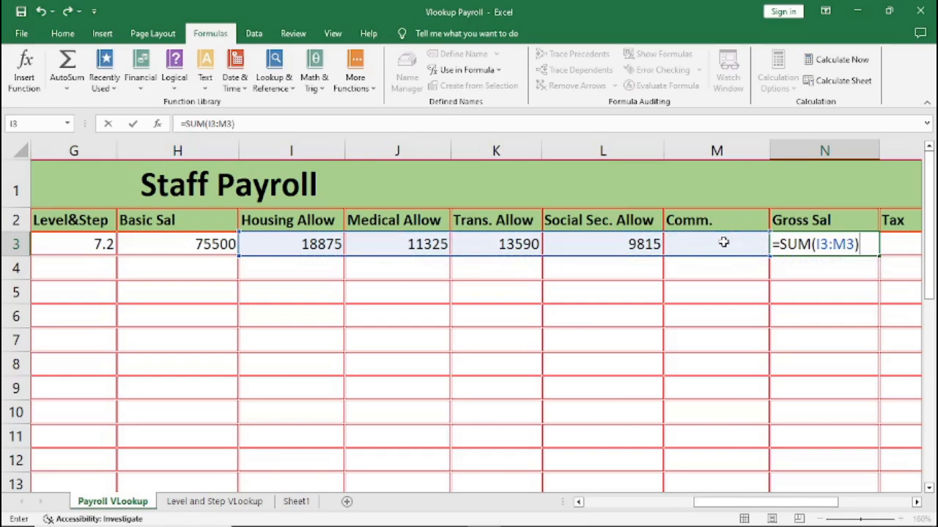
pyautogui.press('Return')
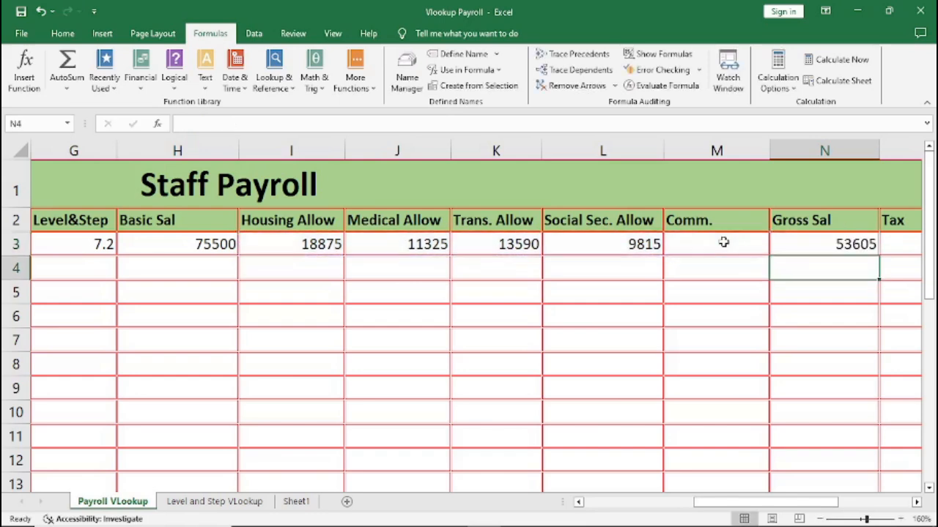
pyautogui.click(840, 247)
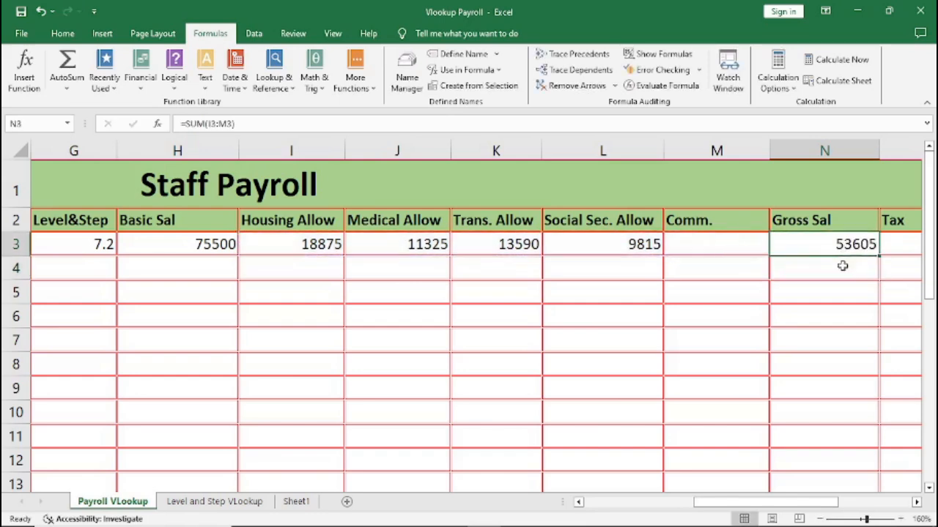
pyautogui.click(917, 502)
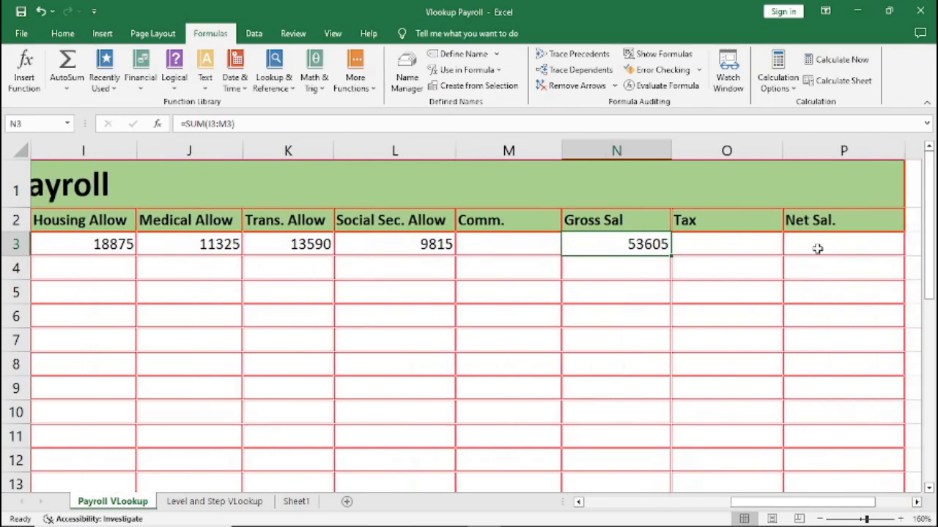
# Step: Build the Net Sal formula in P3 as Gross Sal N3 minus Tax O3
pyautogui.click(818, 248)
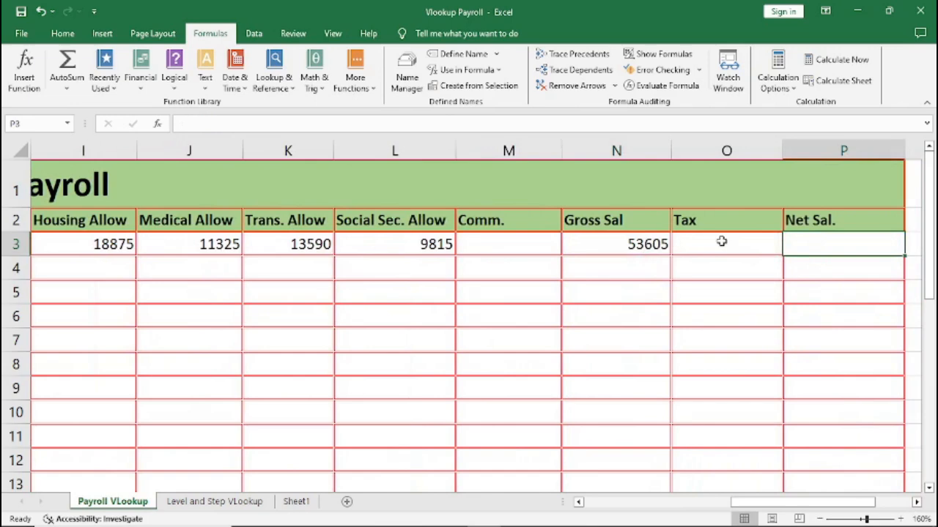
pyautogui.click(694, 247)
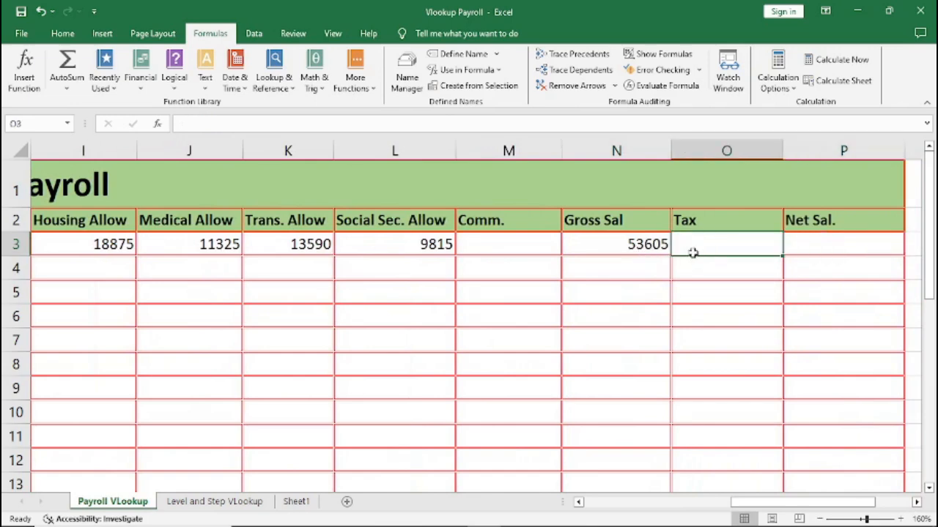
pyautogui.click(825, 244)
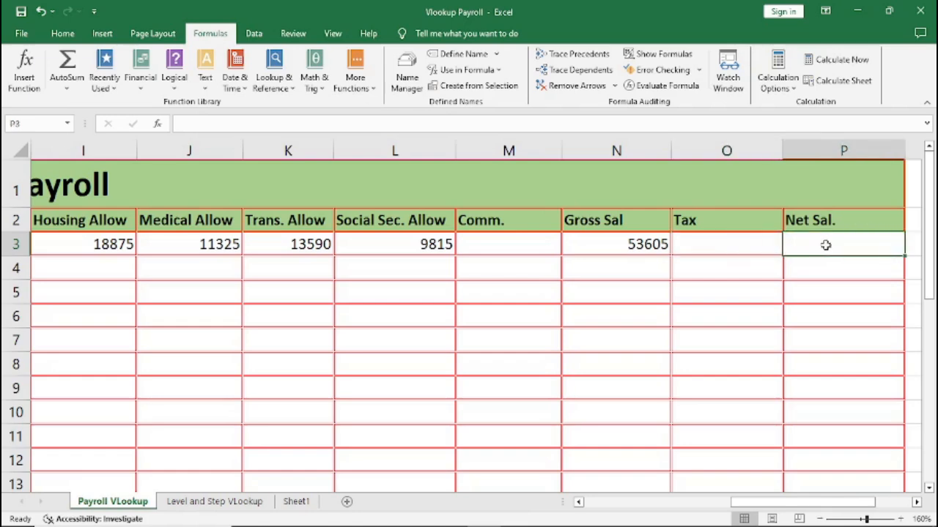
pyautogui.write('=')
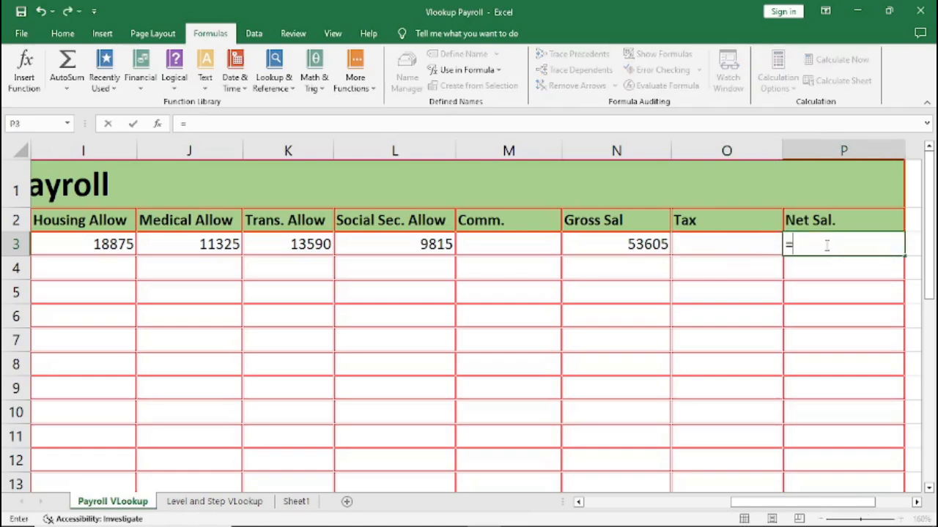
pyautogui.click(635, 243)
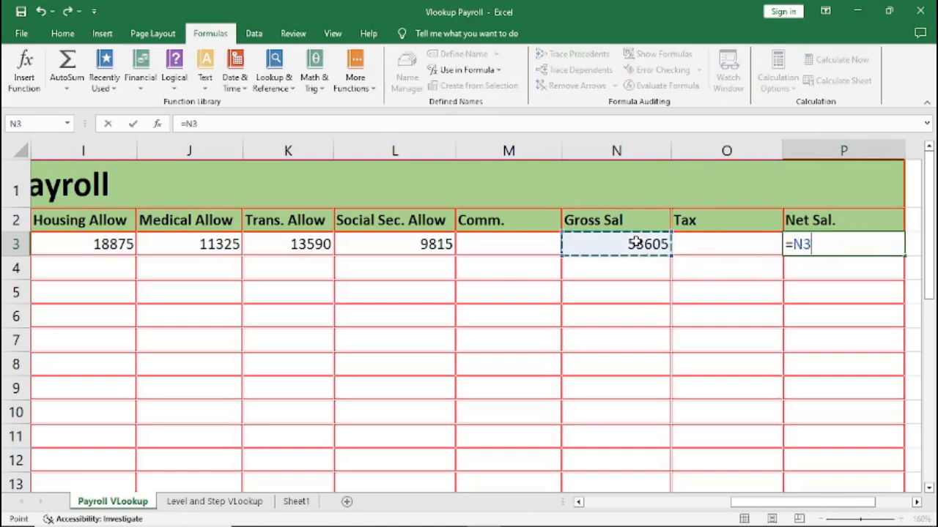
pyautogui.write('-')
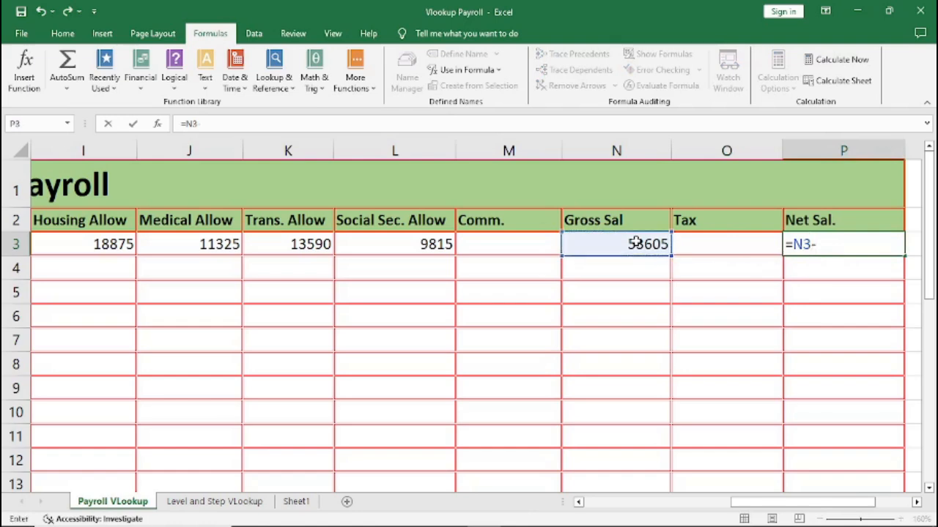
pyautogui.click(695, 246)
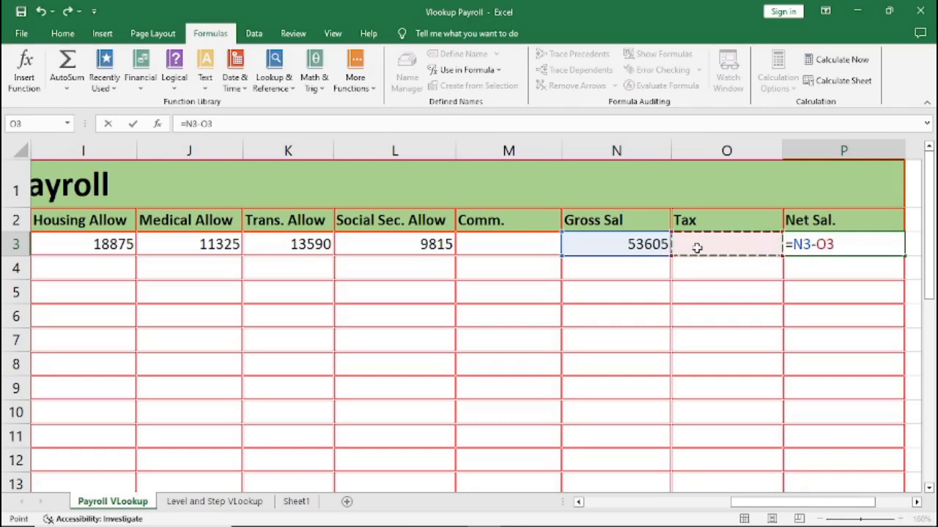
# Step: Commit =N3-O3 in P3 and enter a Tax of 540 in O3, making Net Sal 53065
pyautogui.press('Return')
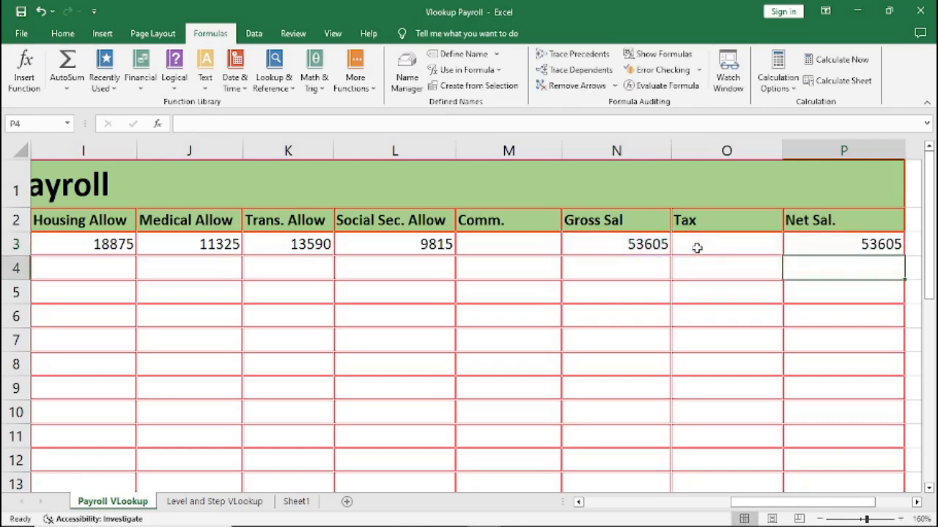
pyautogui.click(701, 246)
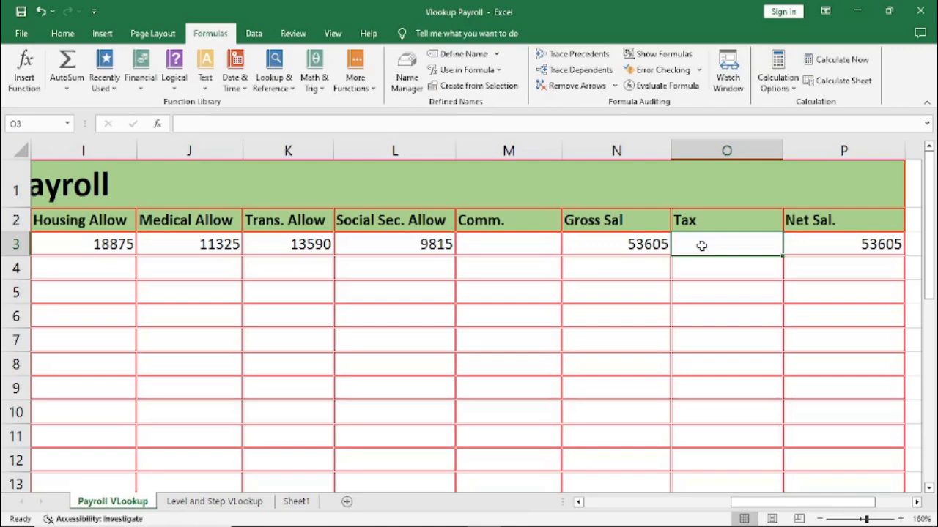
pyautogui.write('540')
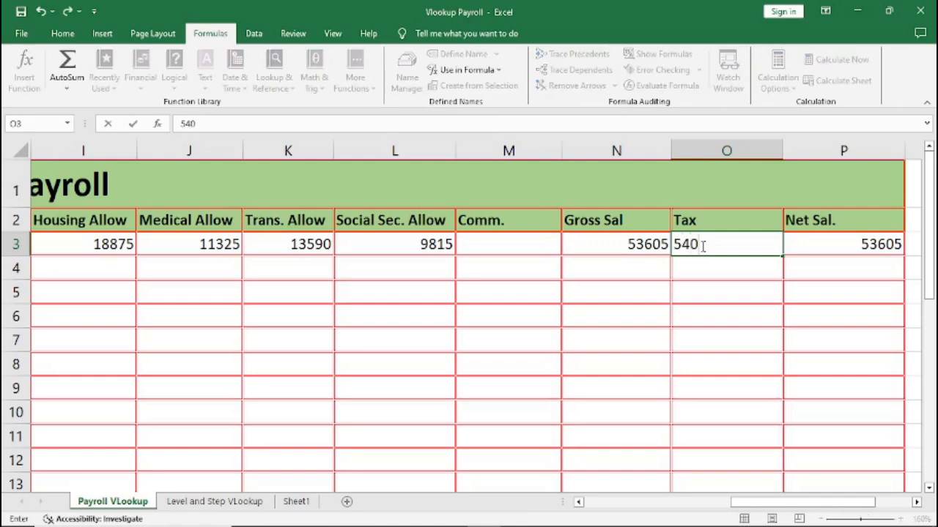
pyautogui.press('Return')
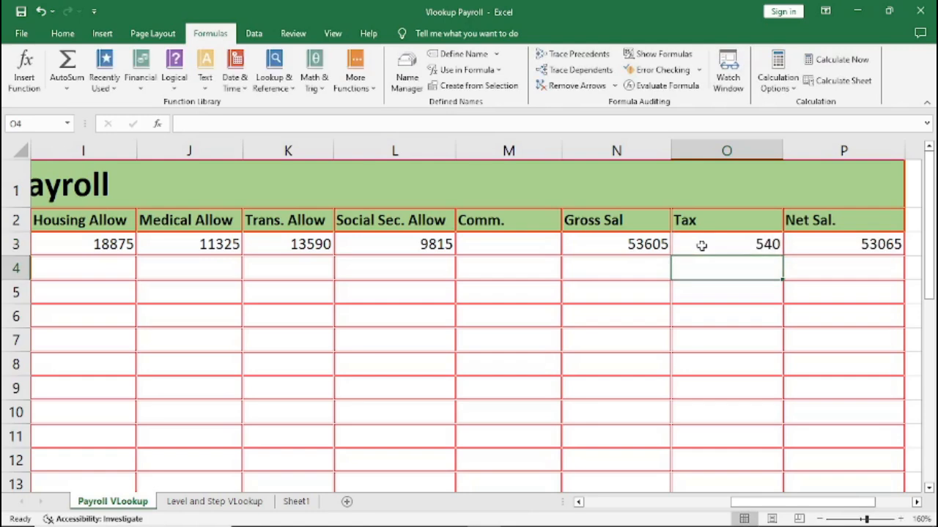
pyautogui.click(858, 245)
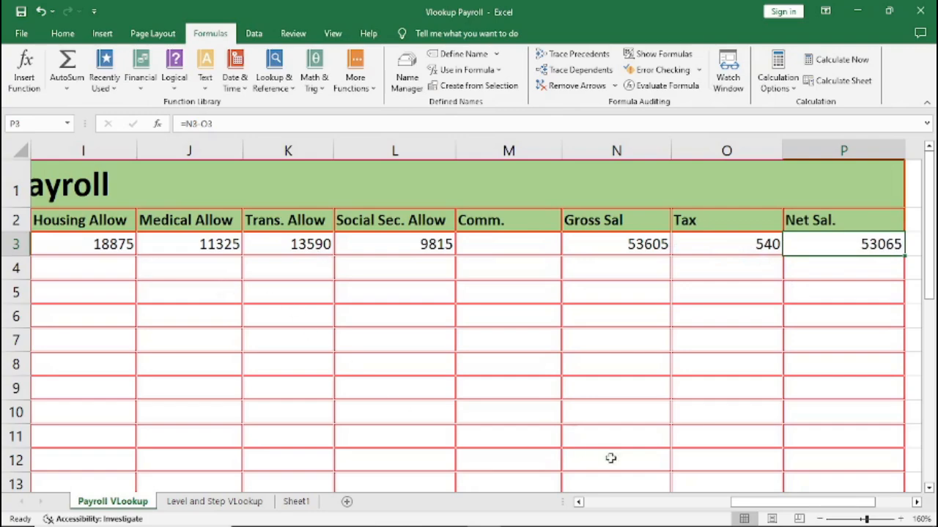
pyautogui.moveTo(740, 504); pyautogui.dragTo(591, 504)
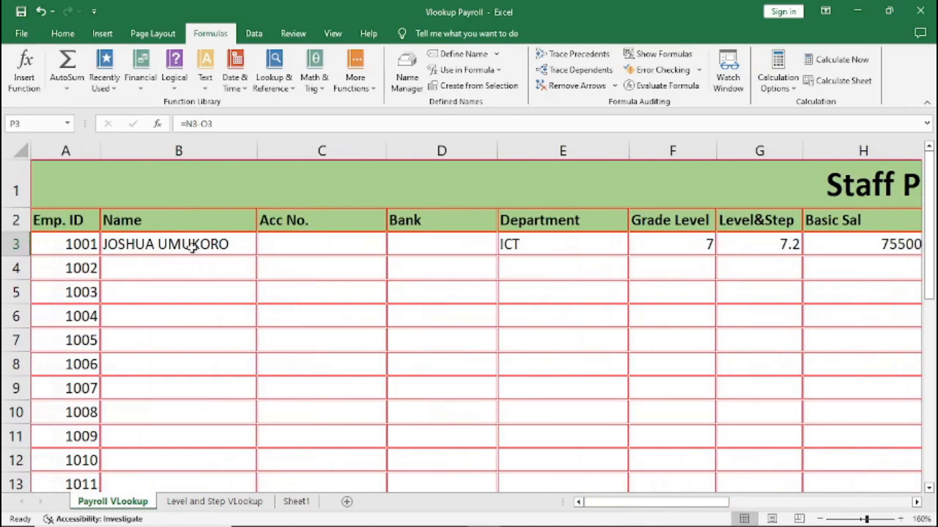
# Step: Enter employee 1001's account number in C3
pyautogui.click(916, 503)
pyautogui.click(916, 502)
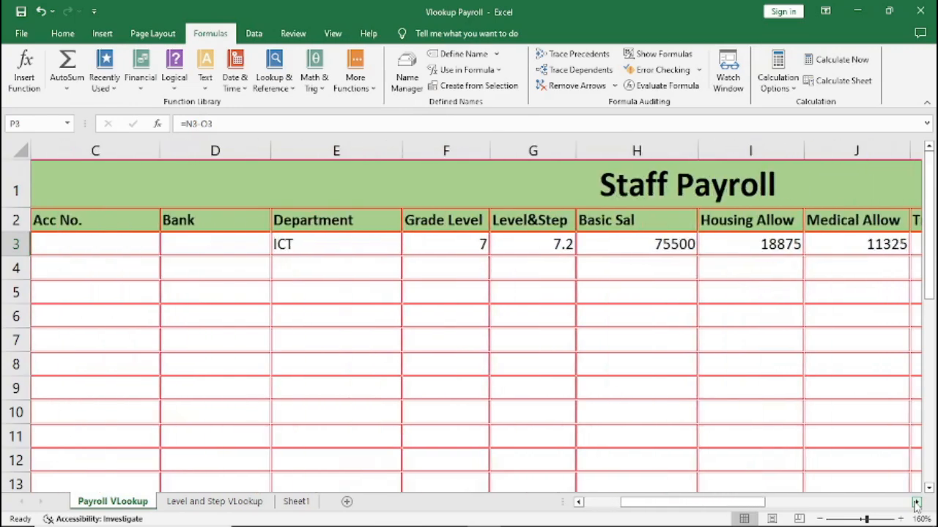
pyautogui.click(916, 503)
pyautogui.click(916, 502)
pyautogui.click(916, 502)
pyautogui.click(915, 503)
pyautogui.click(916, 503)
pyautogui.click(916, 503)
pyautogui.click(915, 503)
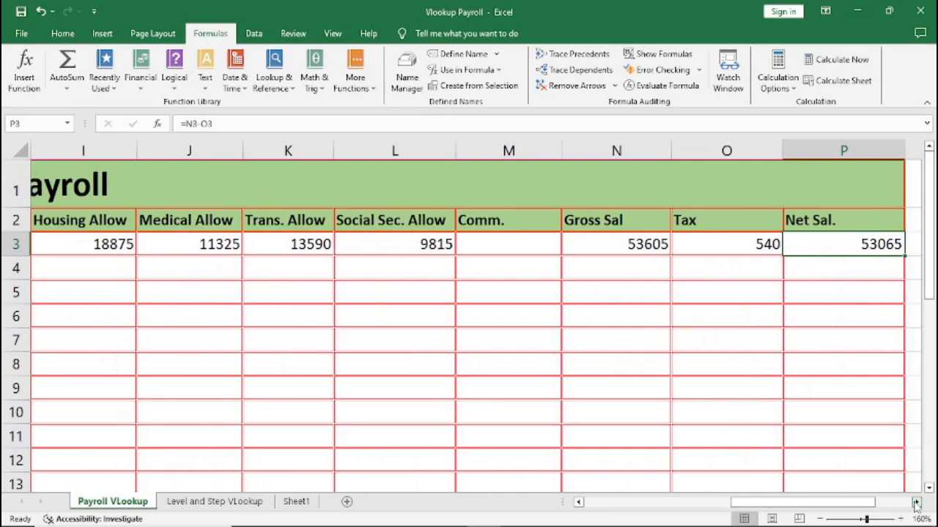
pyautogui.click(915, 502)
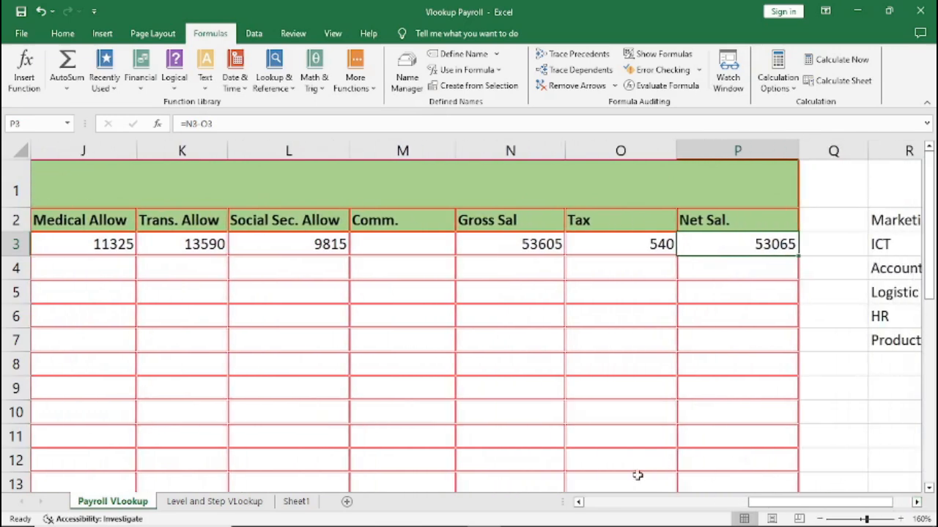
pyautogui.click(579, 503)
pyautogui.click(579, 503)
pyautogui.click(579, 502)
pyautogui.click(579, 502)
pyautogui.click(579, 502)
pyautogui.click(579, 503)
pyautogui.click(579, 502)
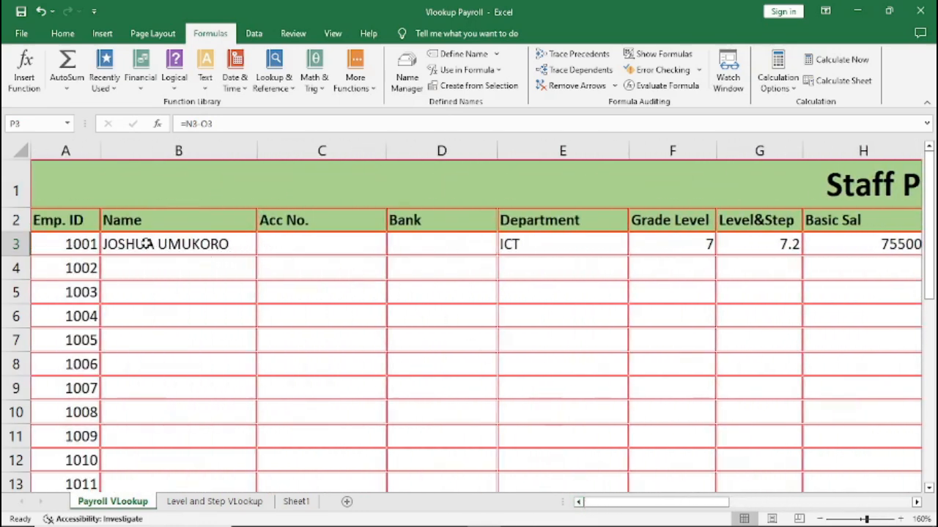
pyautogui.click(147, 244)
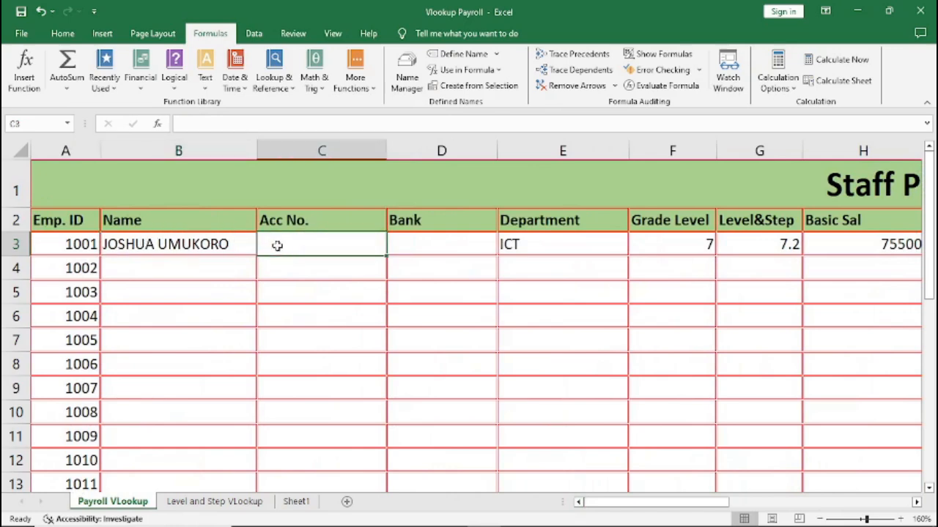
pyautogui.write('2450452')
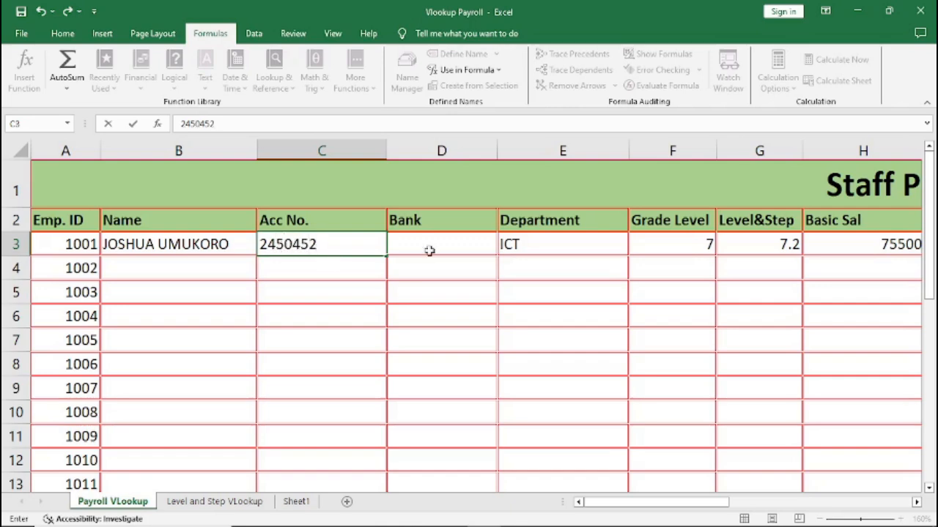
pyautogui.click(427, 246)
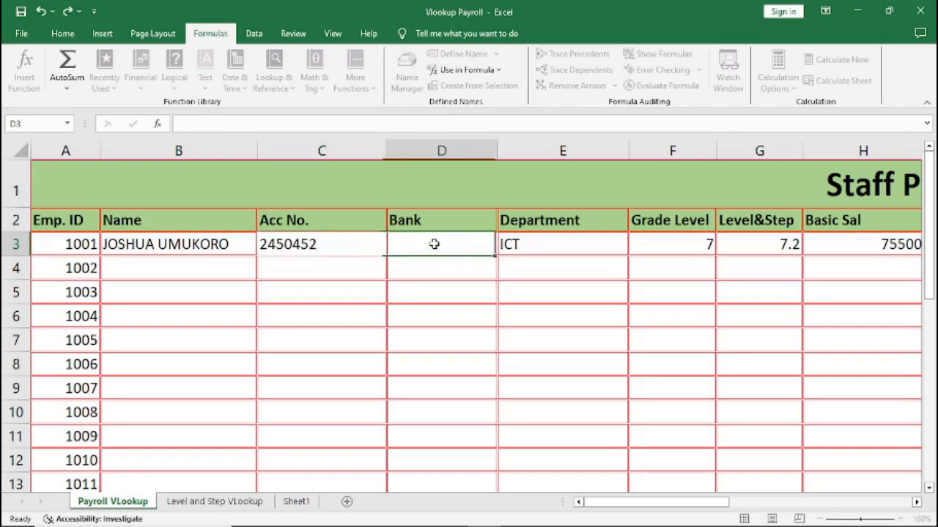
# Step: Change employee 1001's department in E3 from ICT to Account
pyautogui.click(576, 247)
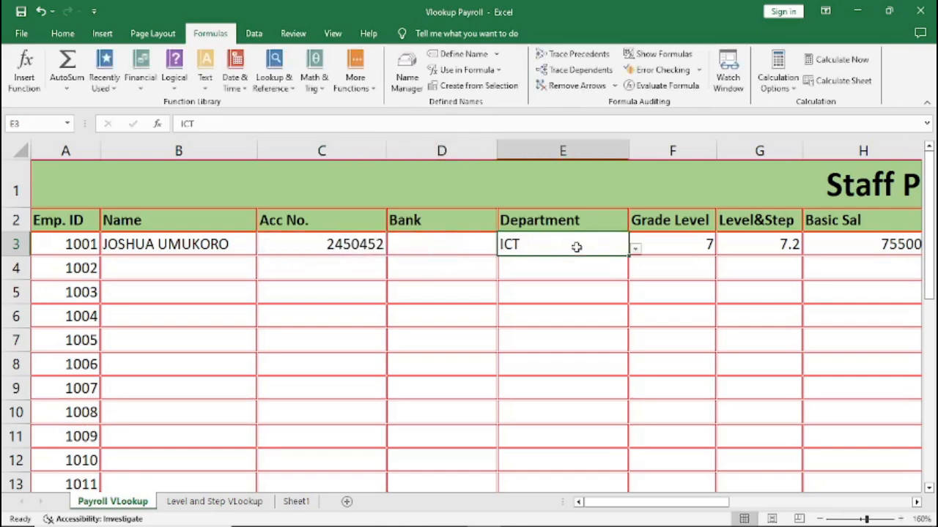
pyautogui.click(635, 250)
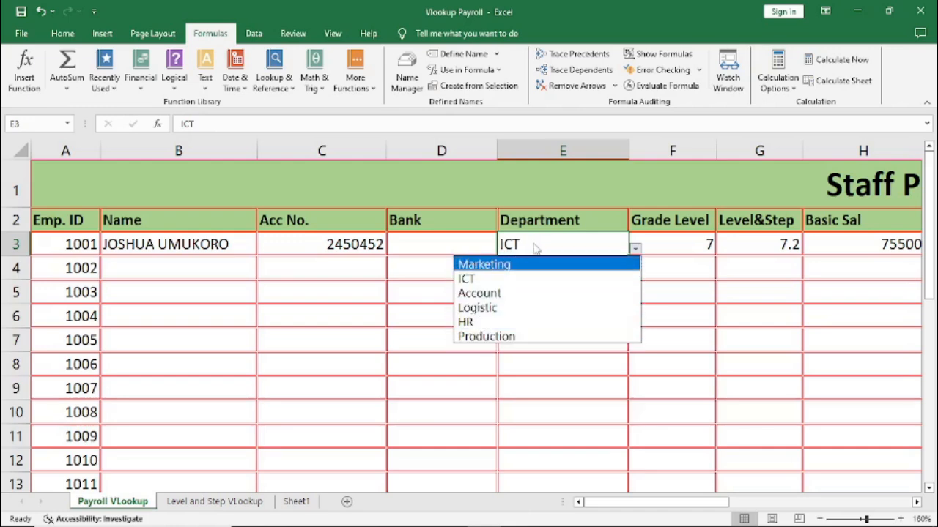
pyautogui.click(486, 294)
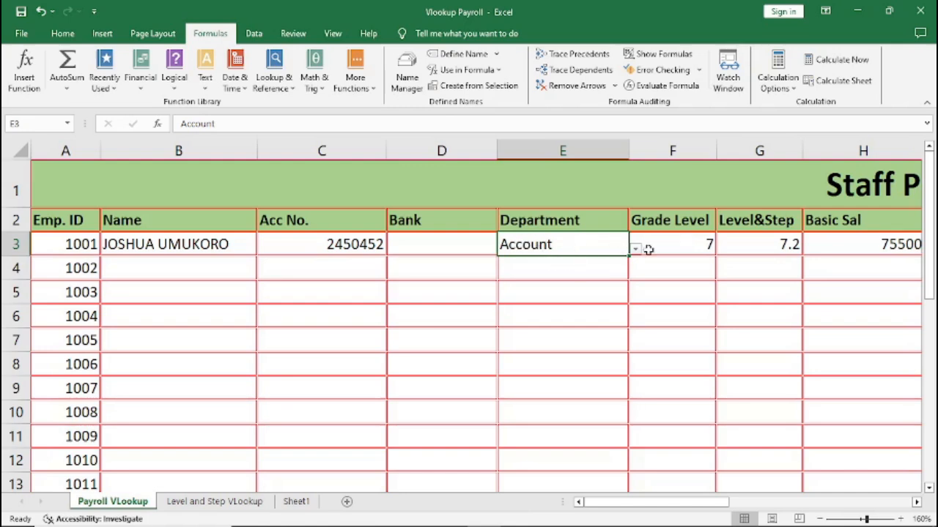
pyautogui.click(686, 249)
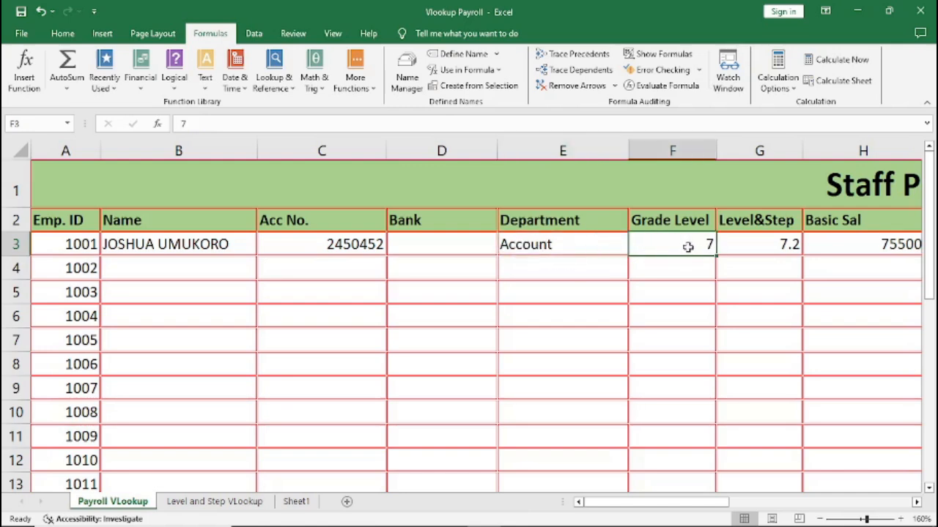
pyautogui.click(757, 245)
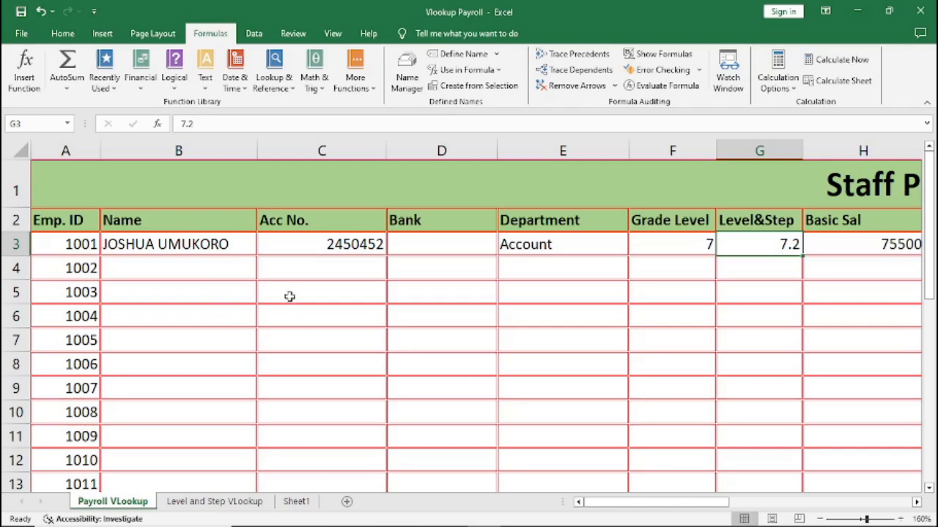
pyautogui.click(296, 503)
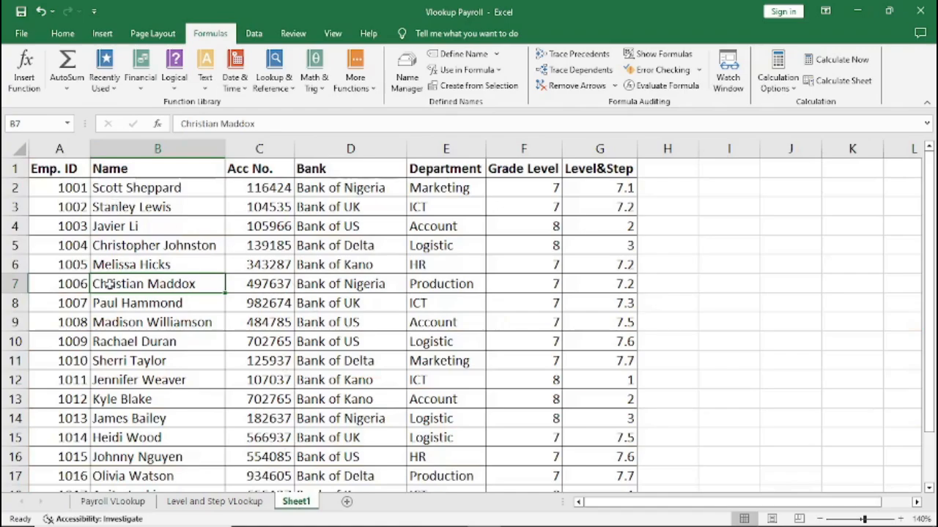
# Step: Copy Sheet1's employee records A2:G19 (IDs 1001–1018) and return to the Payroll VLookup sheet
pyautogui.scroll(-4, 107, 286)
pyautogui.scroll(4, 108, 286)
pyautogui.moveTo(63, 188); pyautogui.dragTo(610, 418)
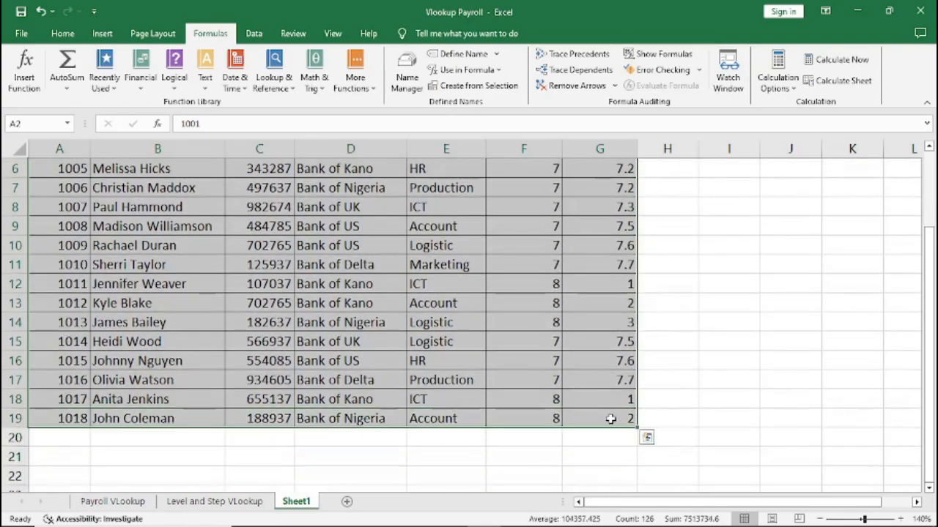
pyautogui.scroll(1, 352, 296)
pyautogui.scroll(1, 352, 296)
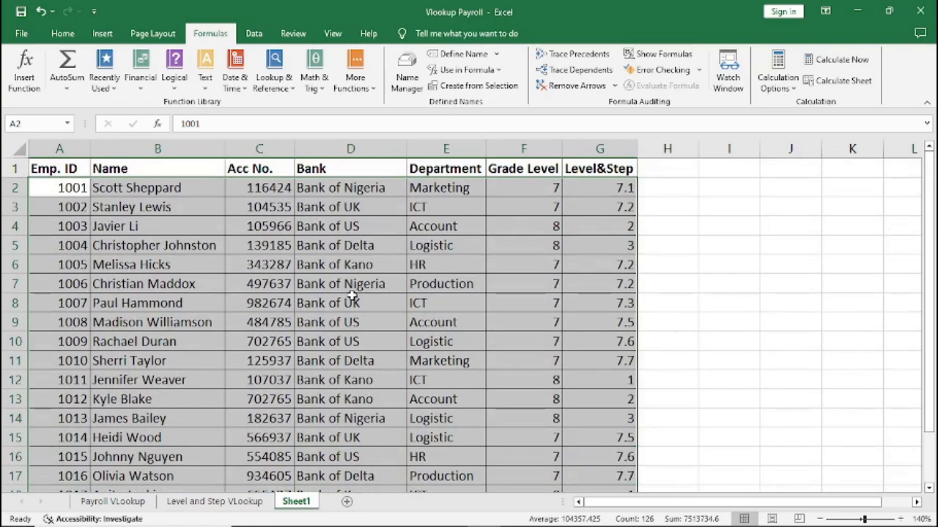
pyautogui.rightClick(352, 296)
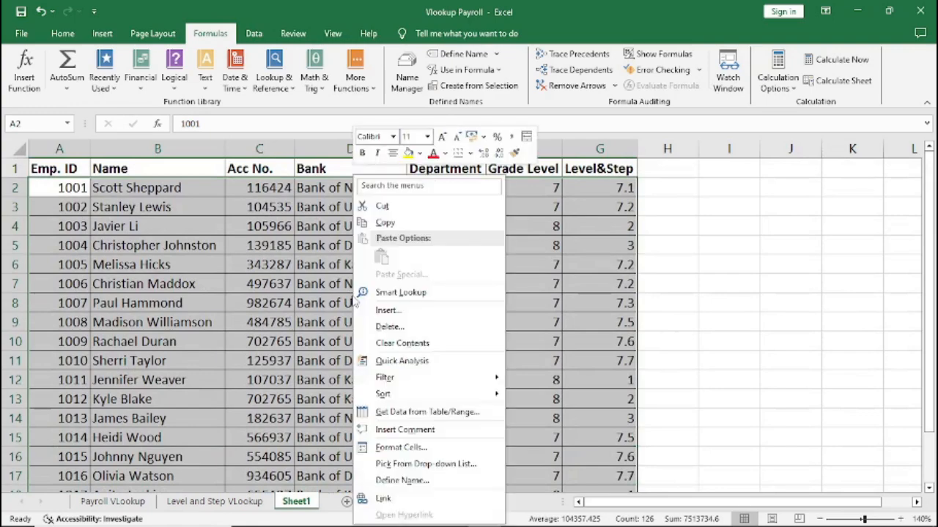
pyautogui.click(386, 223)
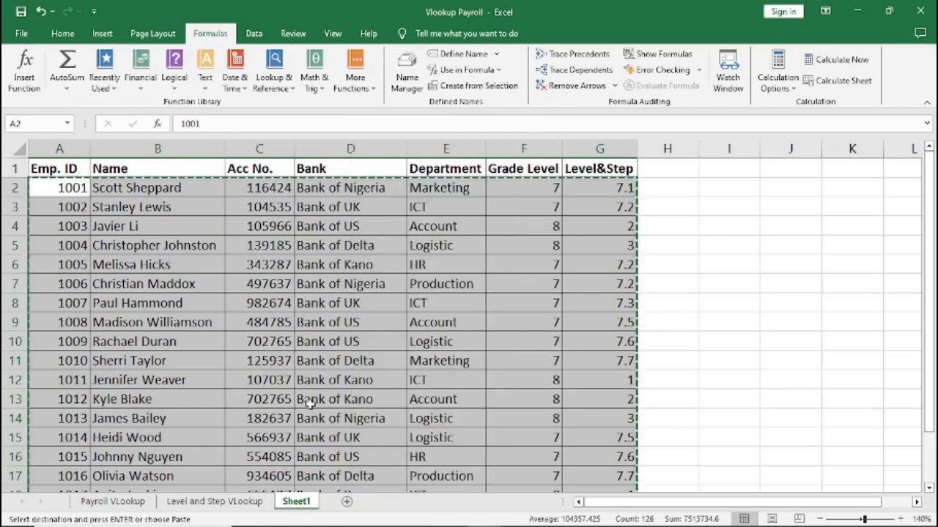
pyautogui.click(113, 502)
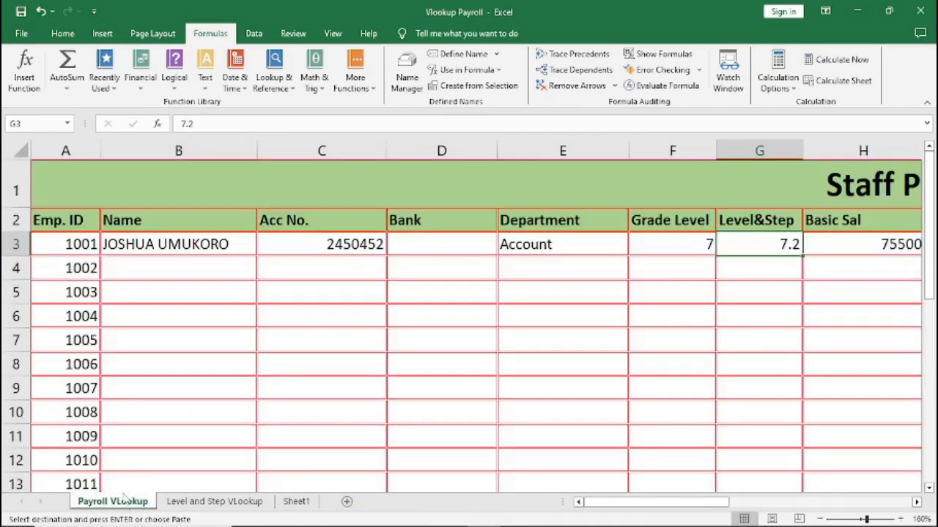
# Step: Paste the copied employee records as values starting at A4
pyautogui.click(72, 270)
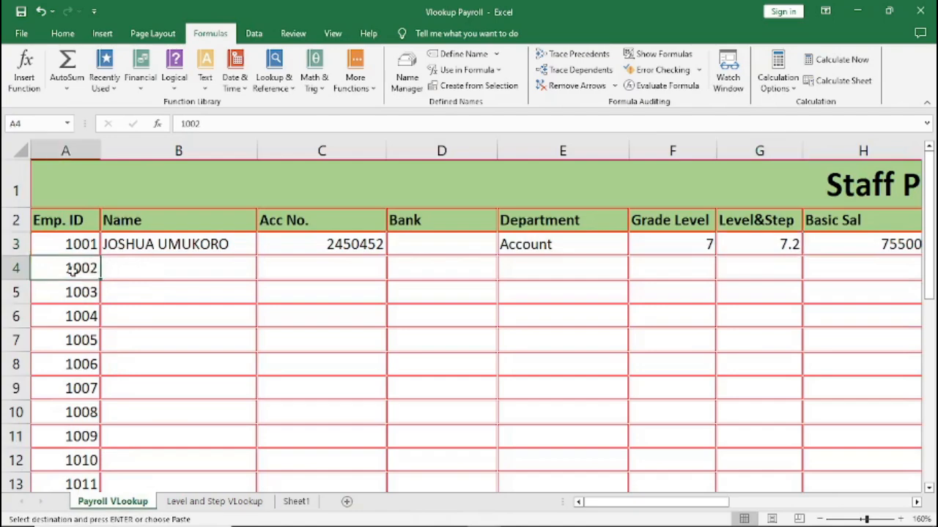
pyautogui.rightClick(71, 270)
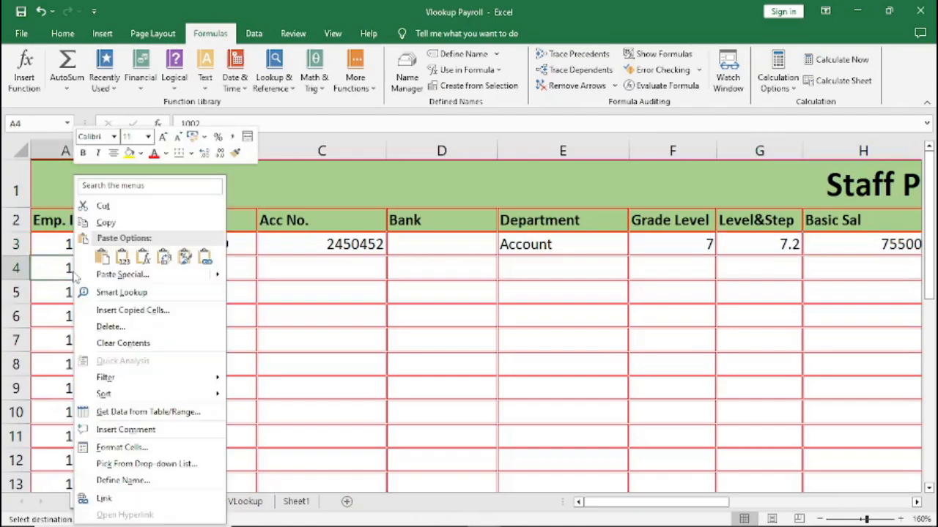
pyautogui.click(120, 272)
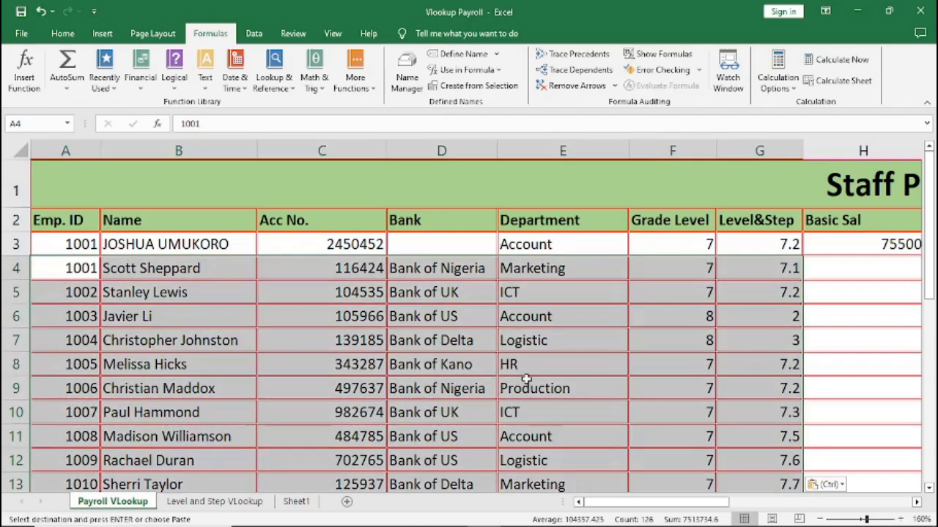
pyautogui.scroll(-4, 526, 379)
pyautogui.scroll(4, 526, 379)
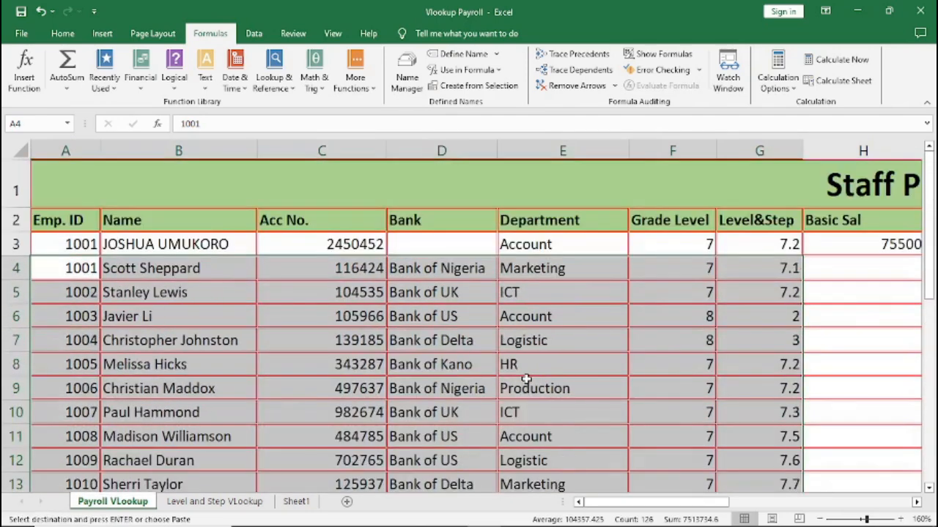
pyautogui.scroll(-3, 526, 379)
pyautogui.scroll(3, 526, 379)
# Step: Narrow the Comm. and Tax columns of the payroll table
pyautogui.click(917, 503)
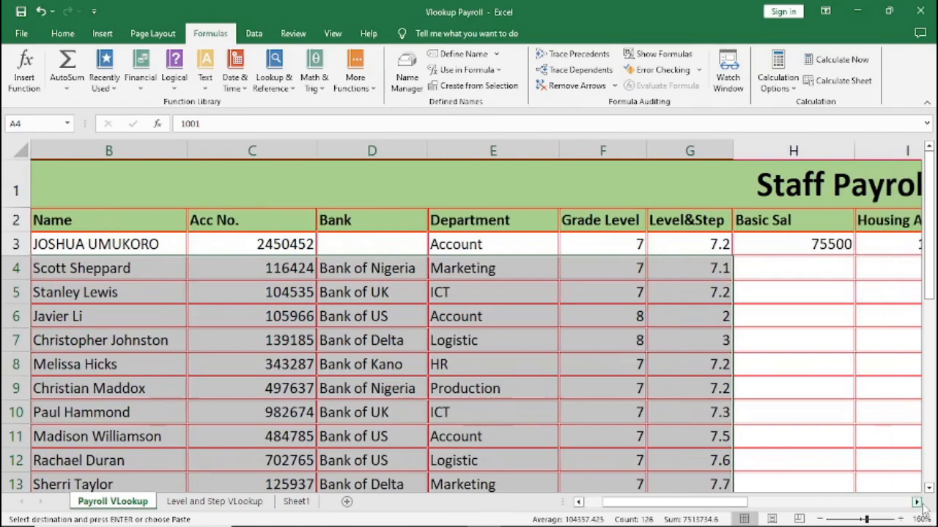
pyautogui.click(917, 503)
pyautogui.click(917, 504)
pyautogui.click(917, 504)
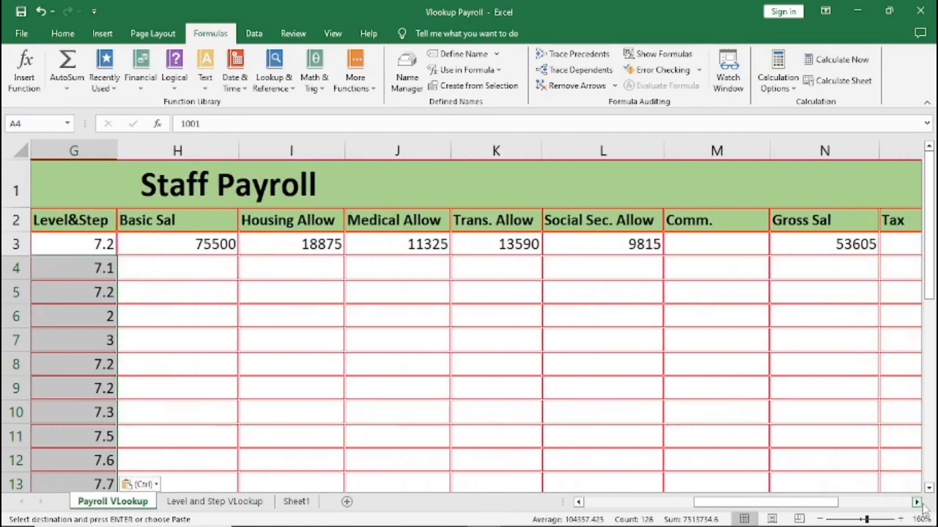
pyautogui.click(918, 504)
pyautogui.click(919, 504)
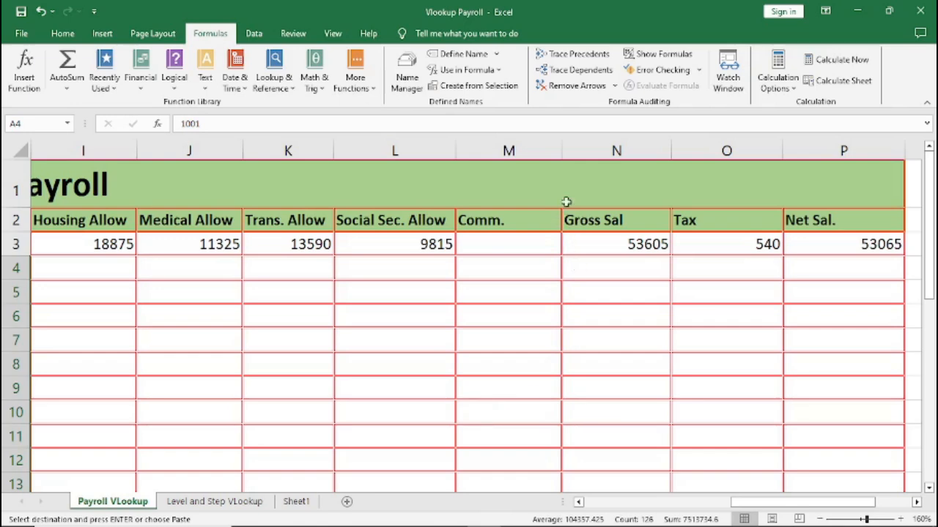
pyautogui.moveTo(564, 151); pyautogui.dragTo(529, 151)
pyautogui.moveTo(750, 151); pyautogui.dragTo(714, 151)
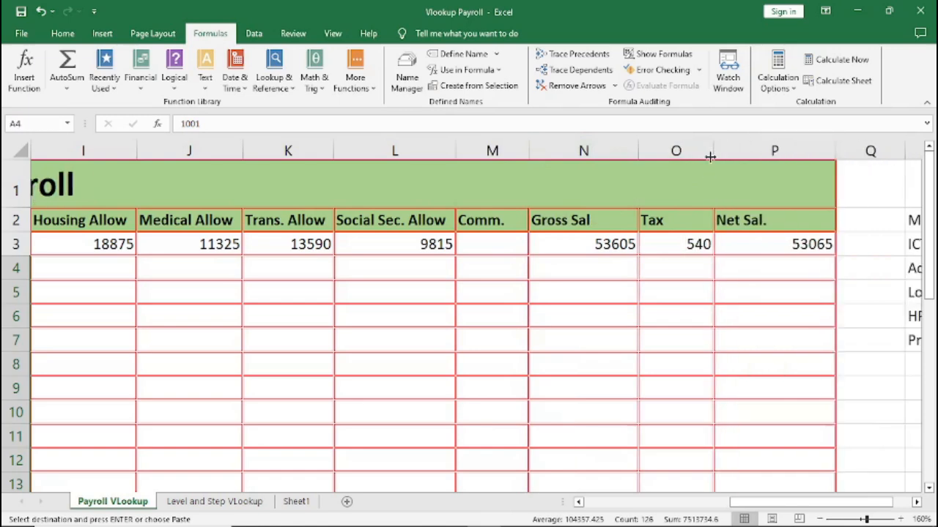
pyautogui.click(587, 506)
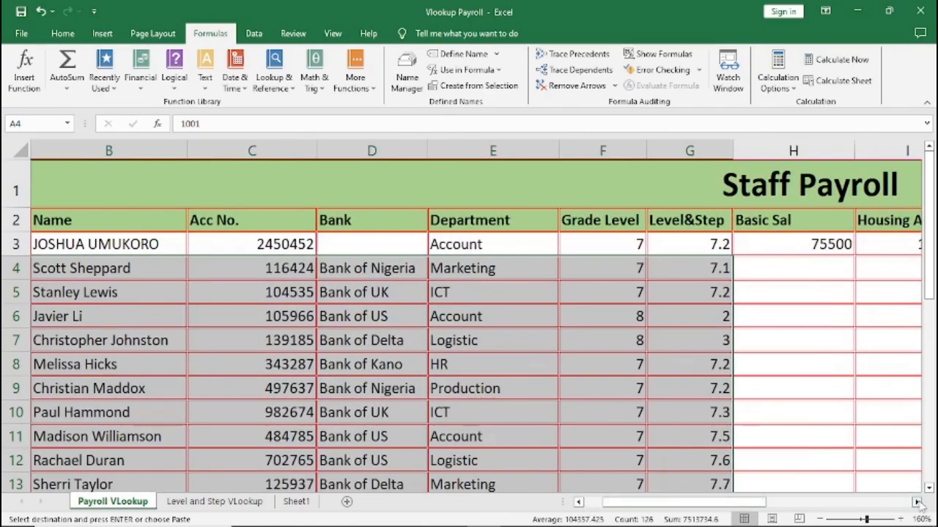
pyautogui.click(917, 502)
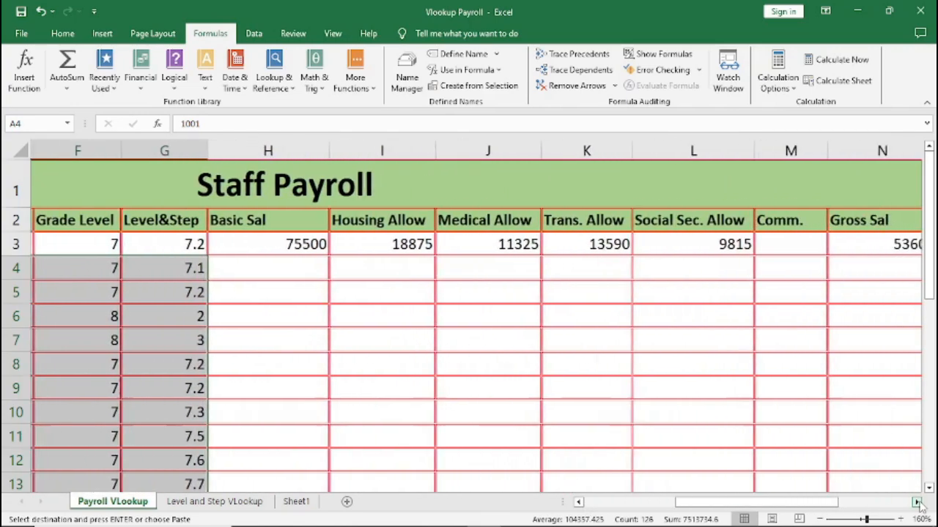
pyautogui.click(916, 503)
pyautogui.click(917, 502)
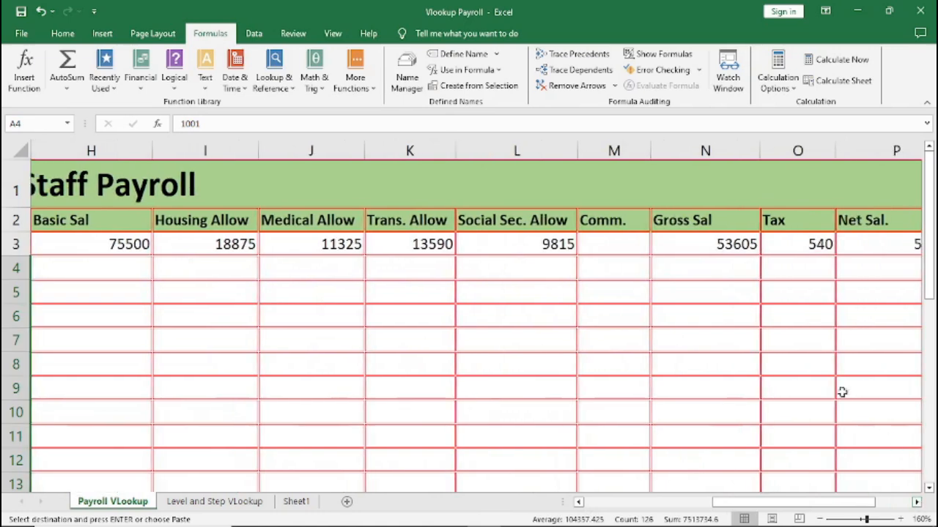
# Step: Fill the Basic Sal through Gross Sal formulas from row 3 down to row 27
pyautogui.moveTo(71, 242)
pyautogui.mouseDown()
pyautogui.moveTo(447, 224)
pyautogui.moveTo(579, 226)
pyautogui.moveTo(657, 249)
pyautogui.moveTo(716, 249)
pyautogui.moveTo(762, 267)
pyautogui.moveTo(762, 522)
pyautogui.moveTo(749, 400)
pyautogui.moveTo(745, 452)
pyautogui.moveTo(733, 439)
pyautogui.mouseUp()
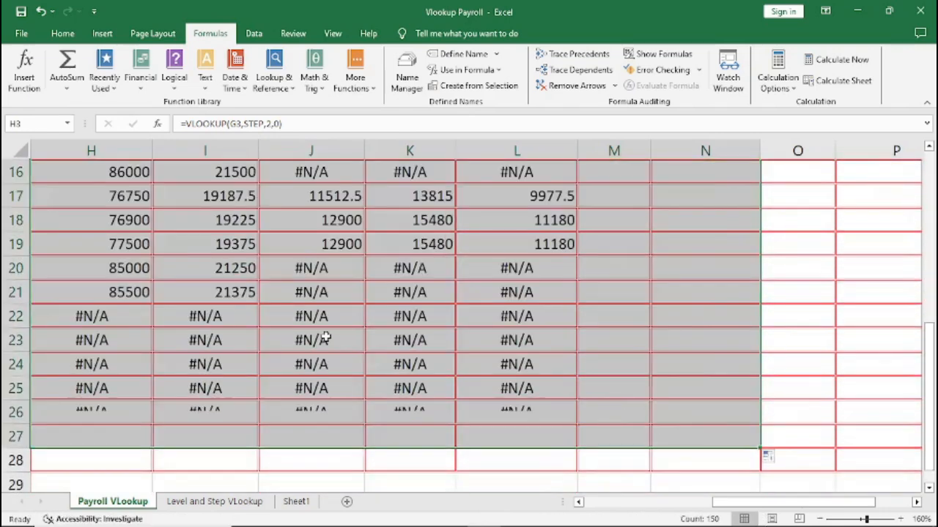
pyautogui.scroll(5, 325, 338)
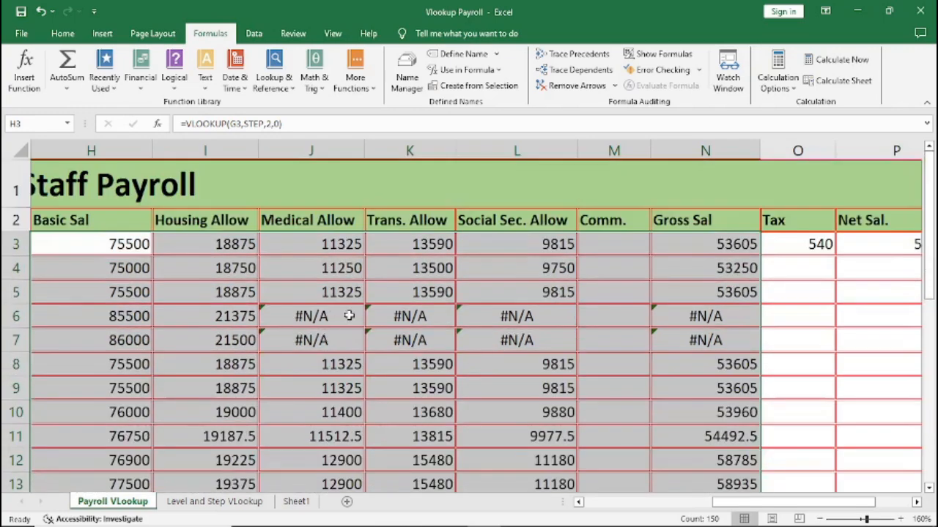
pyautogui.scroll(-4, 349, 316)
pyautogui.scroll(1, 381, 349)
pyautogui.scroll(2, 380, 350)
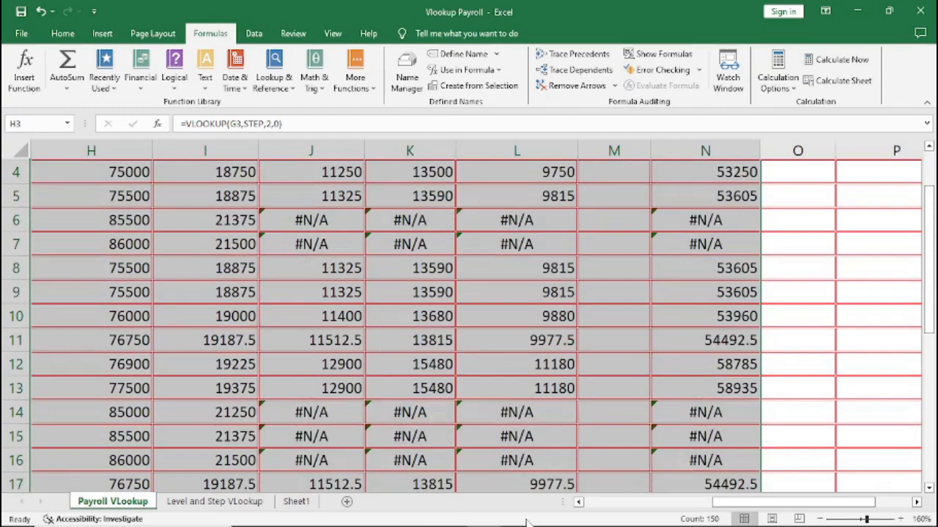
# Step: Inspect the medical allowance lookups returning #N/A in J6 and J7
pyautogui.click(577, 502)
pyautogui.click(577, 503)
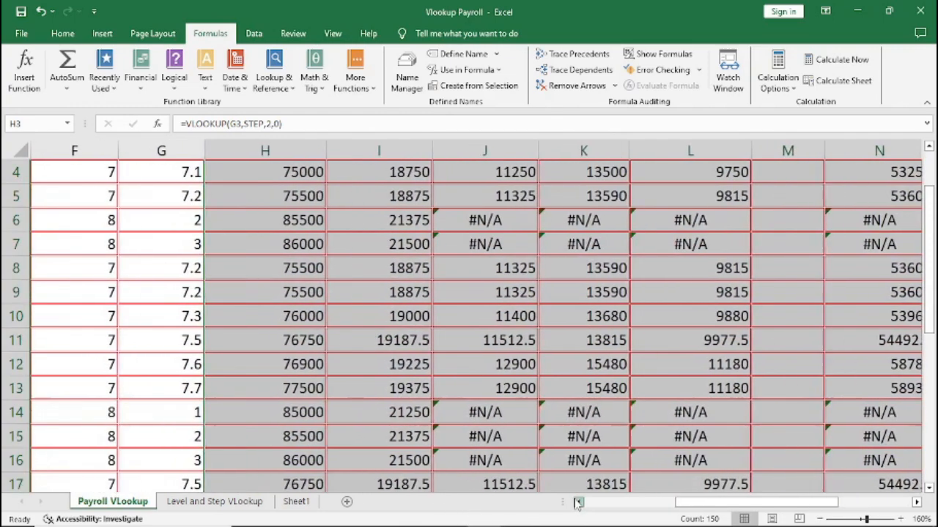
pyautogui.click(577, 502)
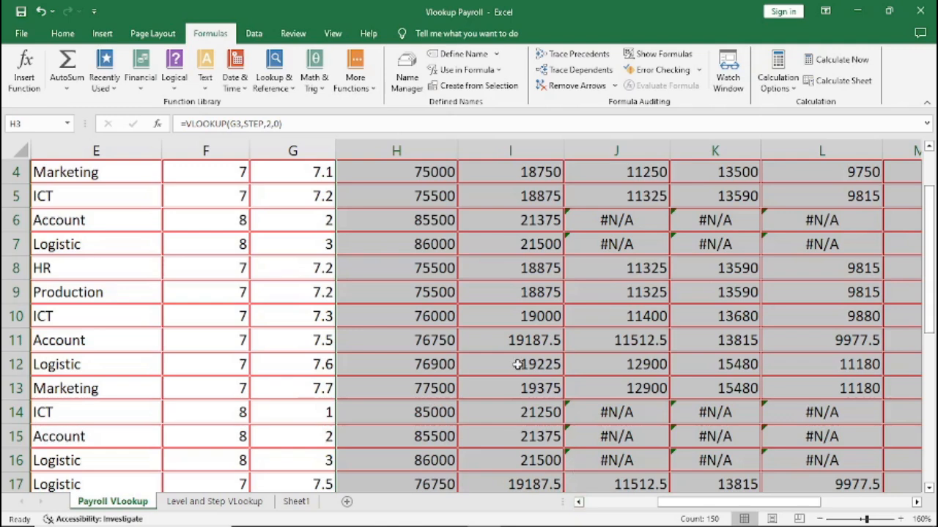
pyautogui.click(622, 220)
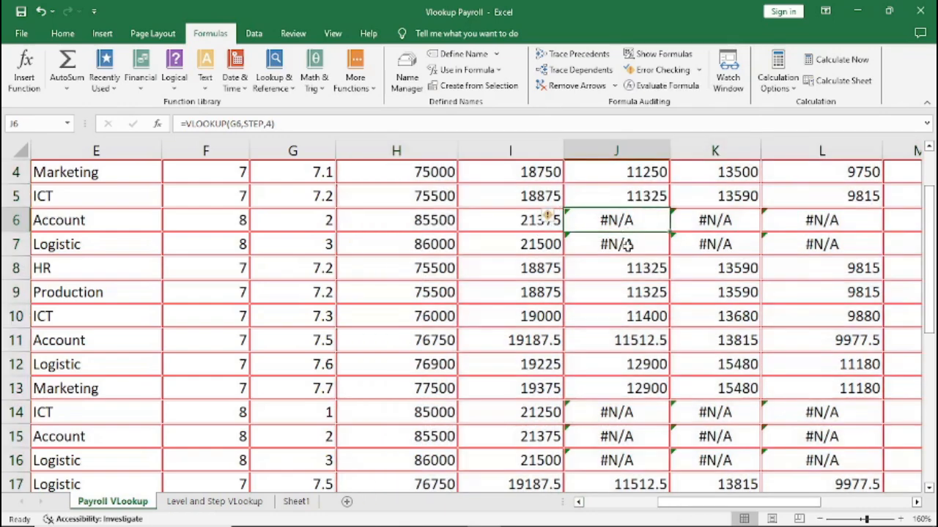
pyautogui.click(626, 245)
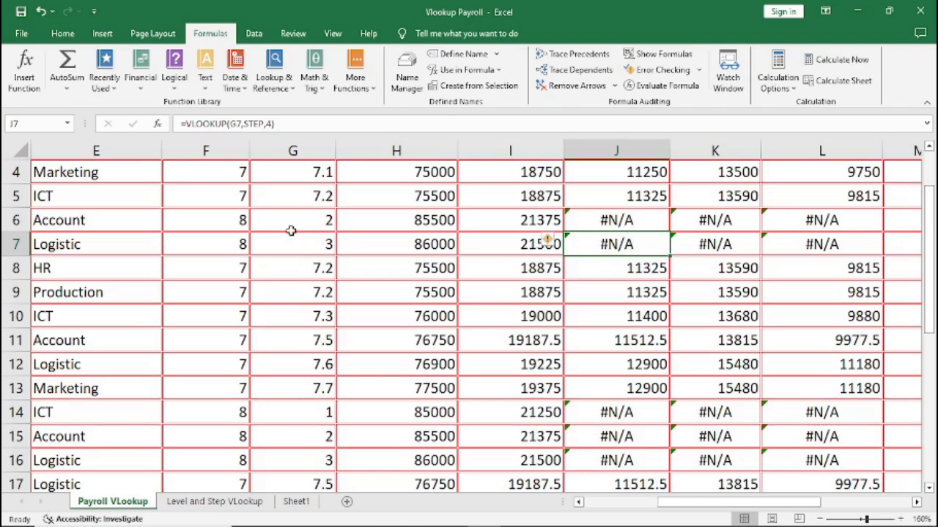
# Step: Copy the 7.2 Level&Step value from G5 down into G6 and G7
pyautogui.click(313, 198)
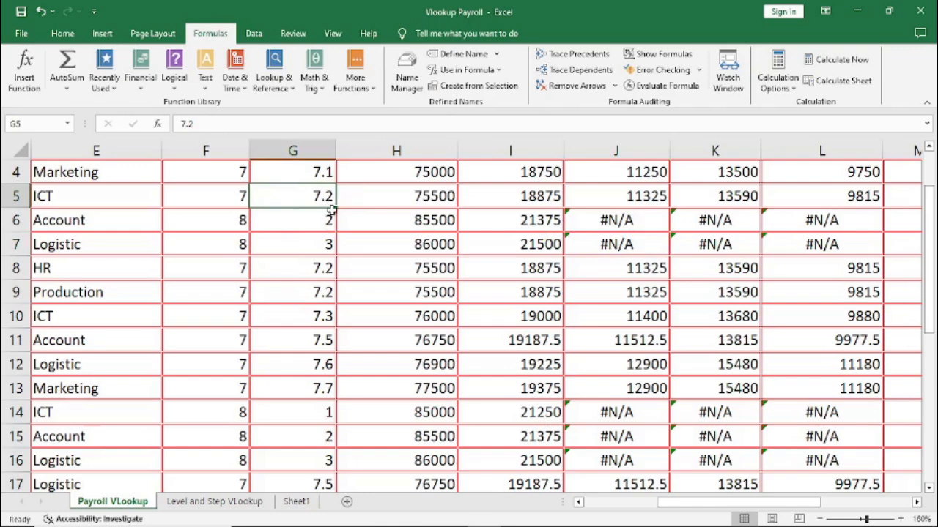
pyautogui.moveTo(334, 209); pyautogui.dragTo(335, 255)
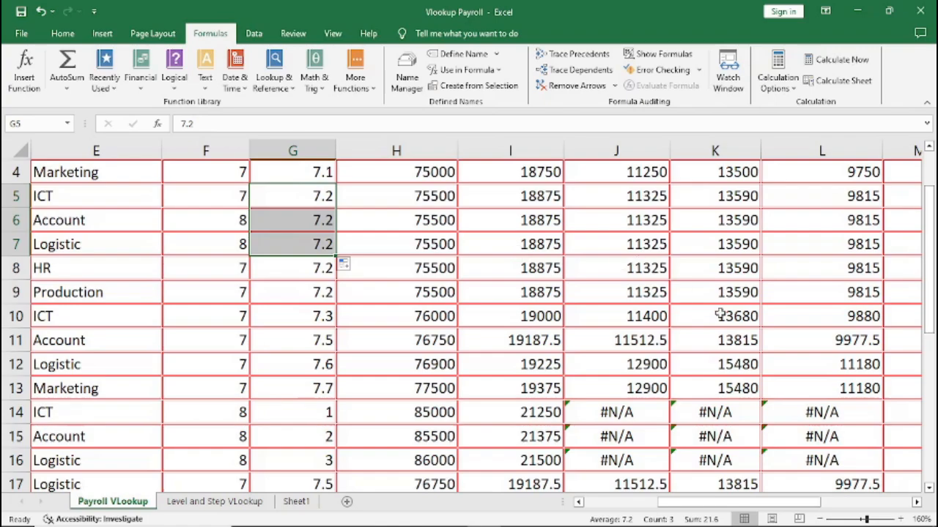
pyautogui.scroll(1, 721, 315)
pyautogui.scroll(-5, 721, 315)
pyautogui.scroll(3, 721, 315)
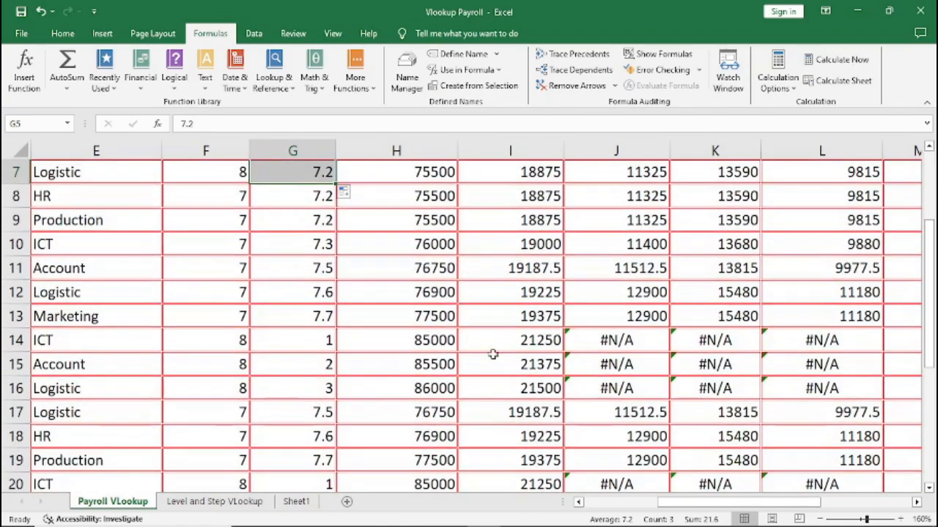
# Step: Copy the 7.3 and 7.5 values from G10:G11 into G14:G15
pyautogui.click(317, 242)
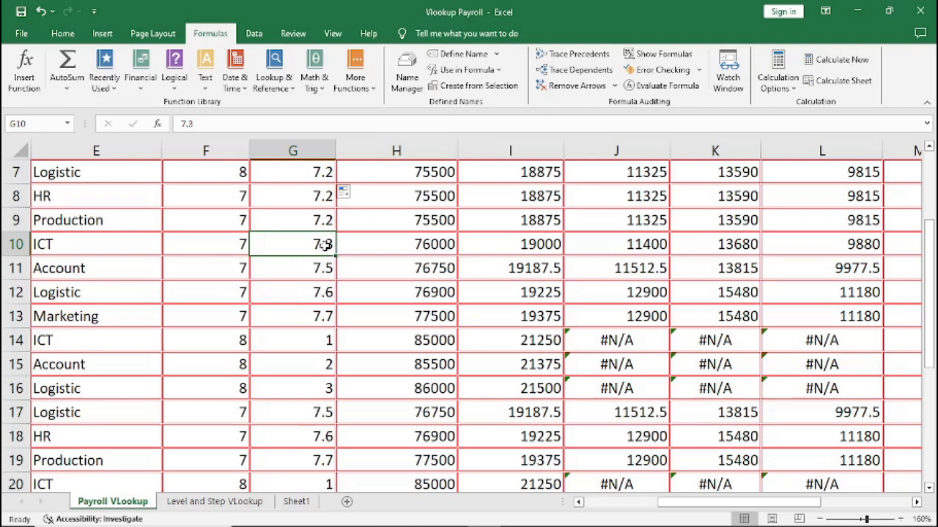
pyautogui.keyDown('shift'); pyautogui.click(325, 265); pyautogui.keyUp('shift')
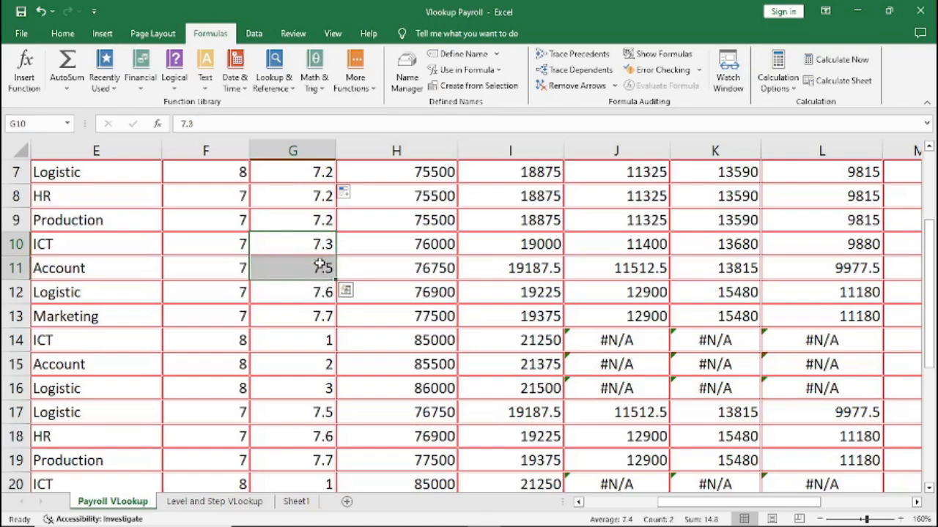
pyautogui.rightClick(323, 268)
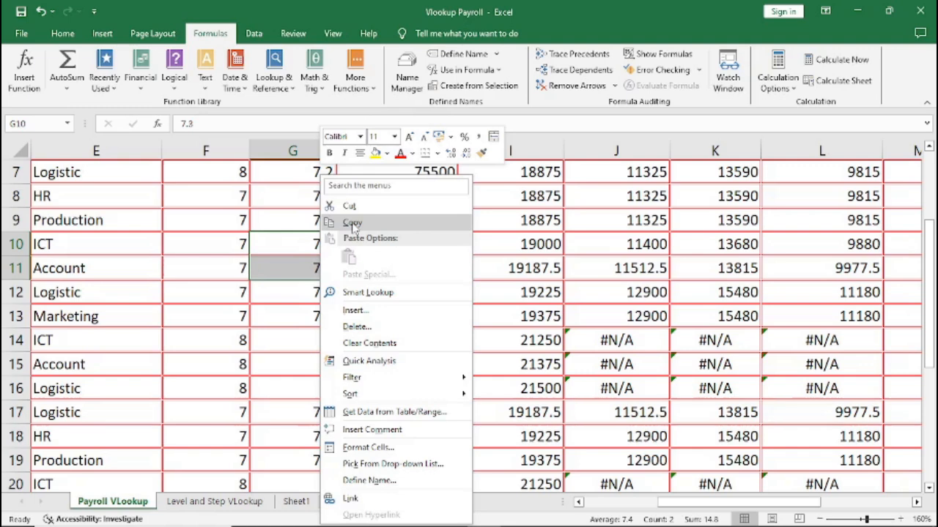
pyautogui.click(352, 223)
pyautogui.moveTo(314, 342); pyautogui.dragTo(321, 392)
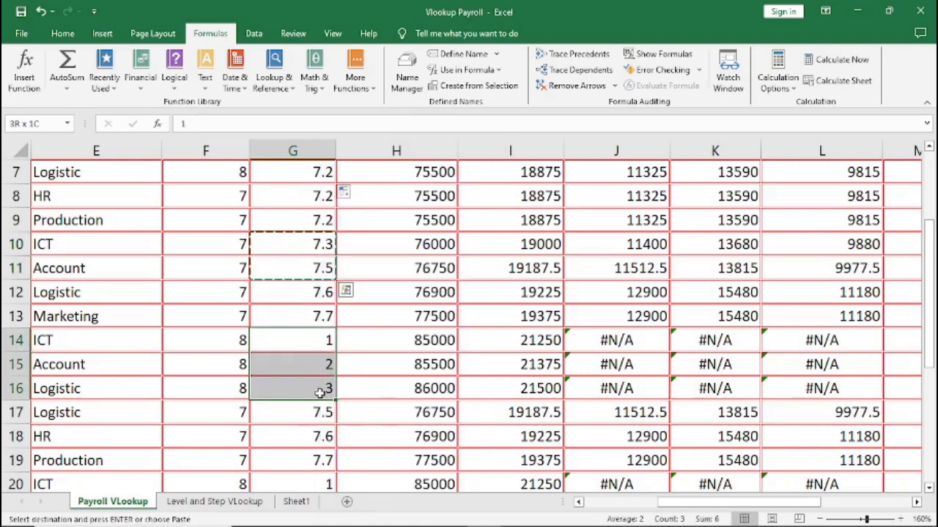
pyautogui.rightClick(322, 391)
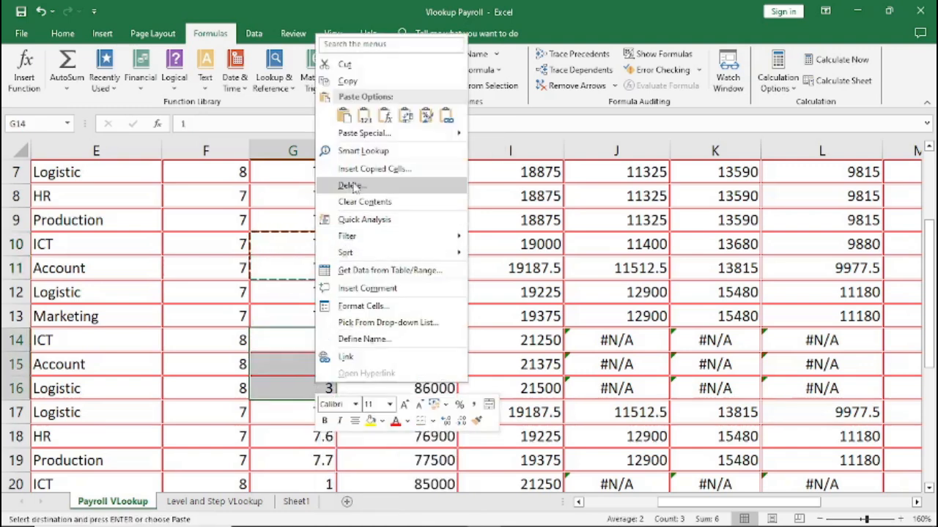
pyautogui.click(364, 115)
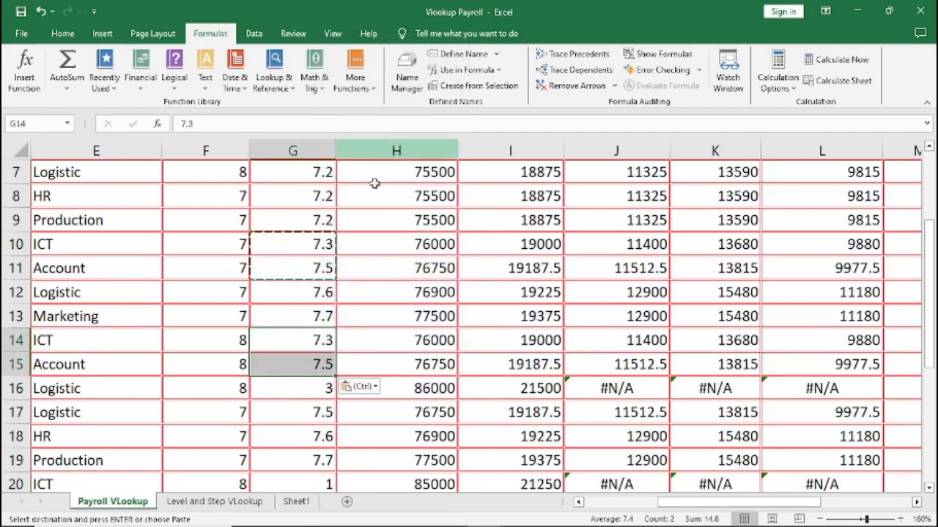
# Step: Fill 7.5 from G15 down into G16 so its lookups resolve
pyautogui.click(326, 366)
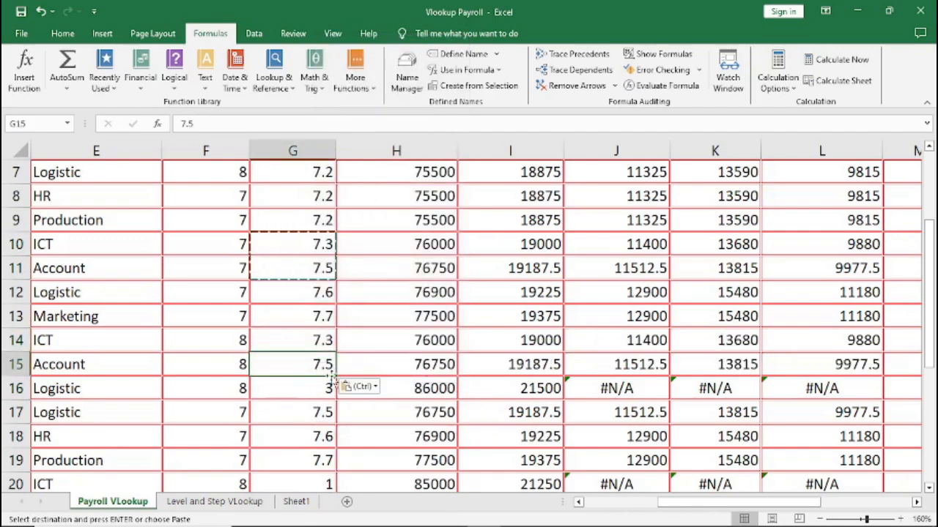
pyautogui.moveTo(331, 375); pyautogui.dragTo(338, 410)
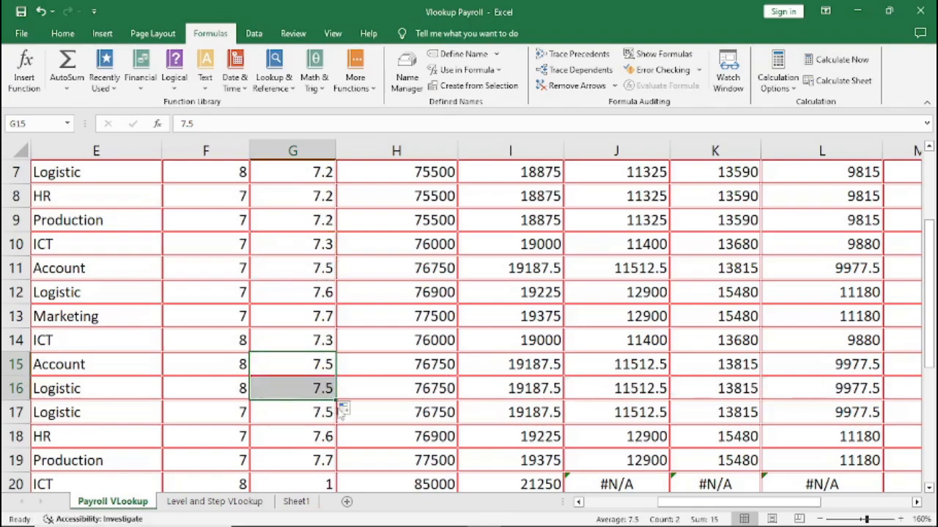
pyautogui.scroll(-3, 488, 337)
pyautogui.scroll(4, 491, 337)
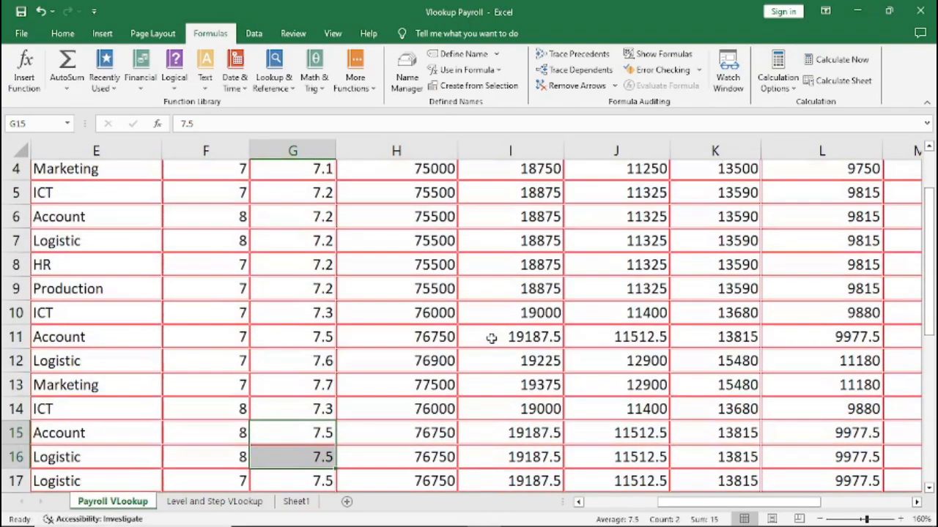
pyautogui.scroll(1, 491, 338)
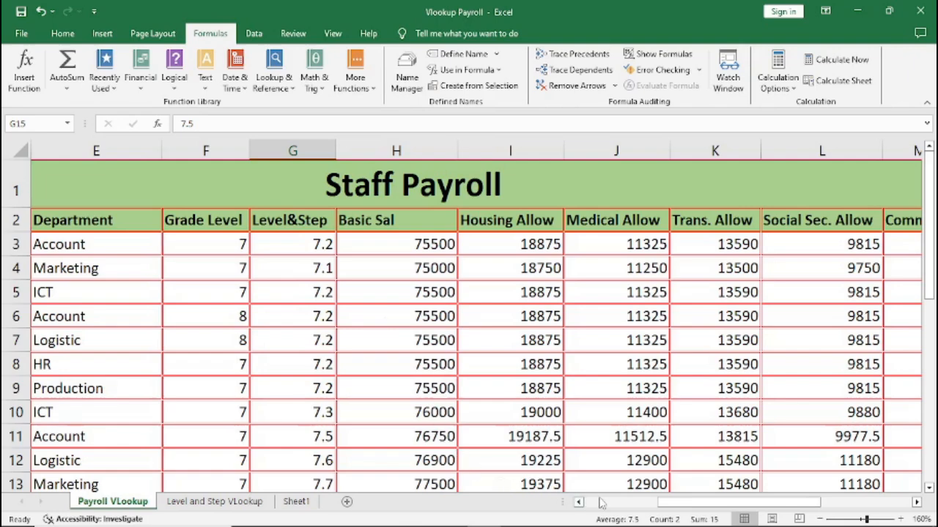
pyautogui.moveTo(673, 509); pyautogui.dragTo(599, 509)
pyautogui.scroll(-4, 529, 371)
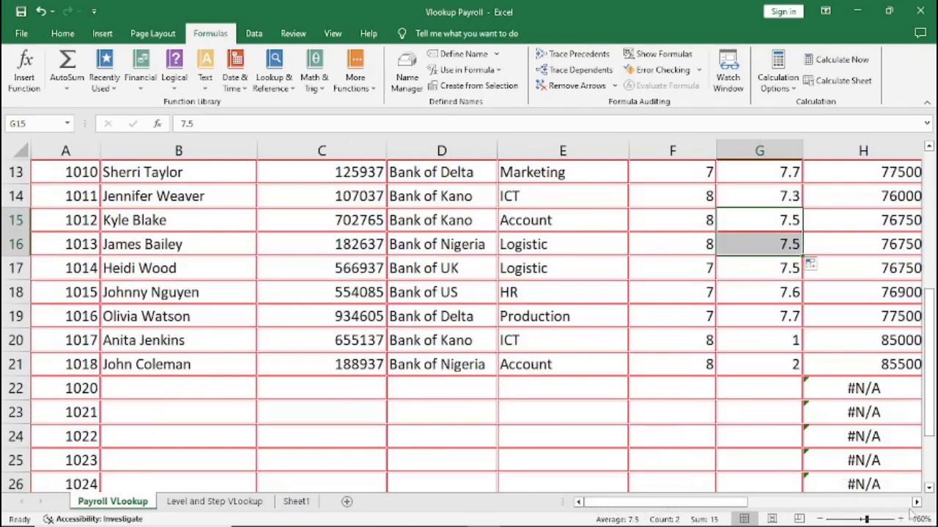
pyautogui.click(915, 502)
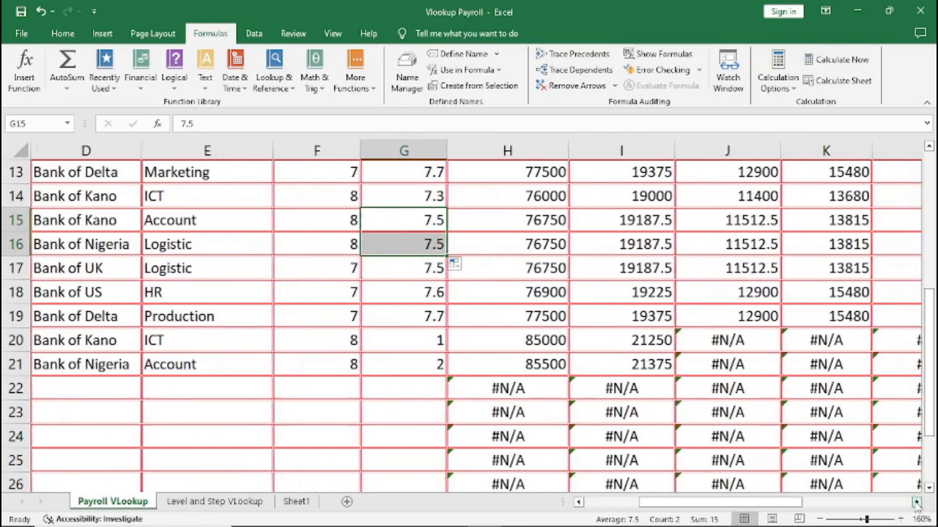
pyautogui.click(725, 341)
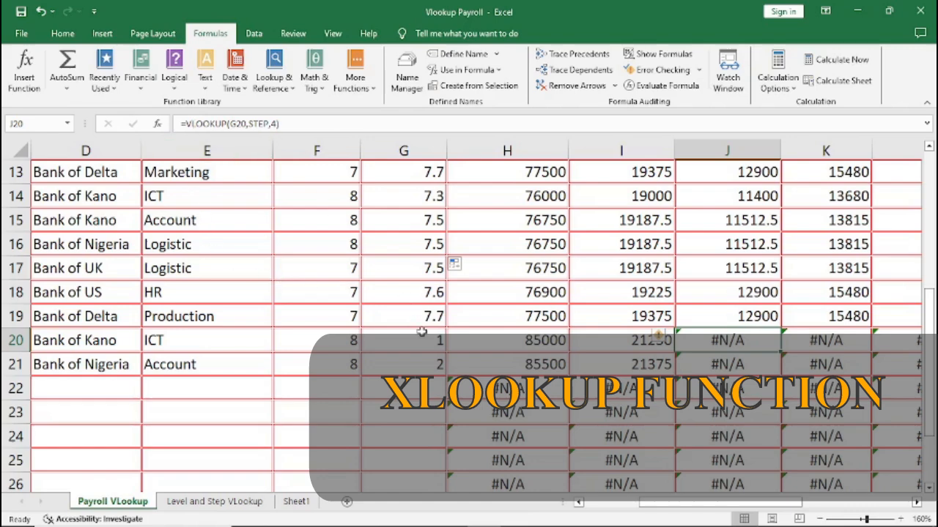
pyautogui.scroll(4, 395, 303)
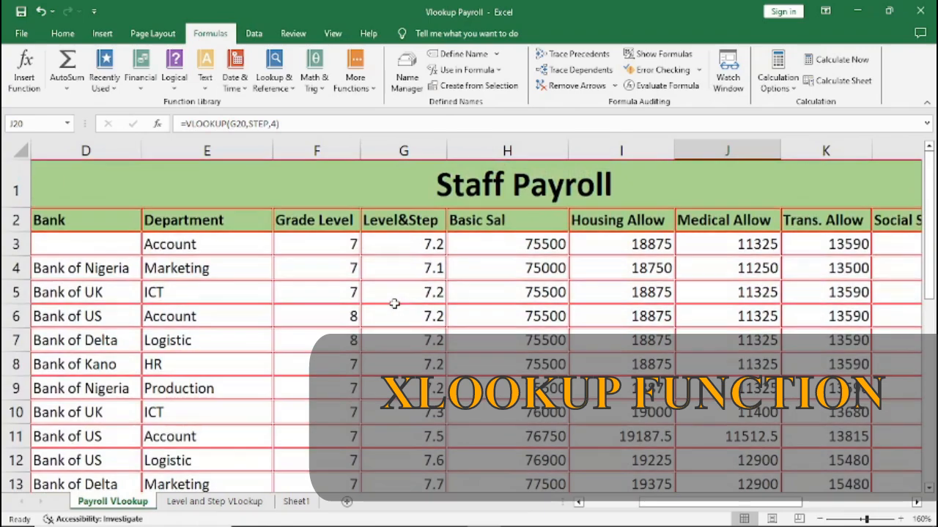
pyautogui.scroll(-2, 394, 303)
pyautogui.scroll(2, 395, 302)
# Step: Copy the Net Sal. formula in P3 down to P13, giving 53250 to 58935 where no tax applies
pyautogui.click(915, 502)
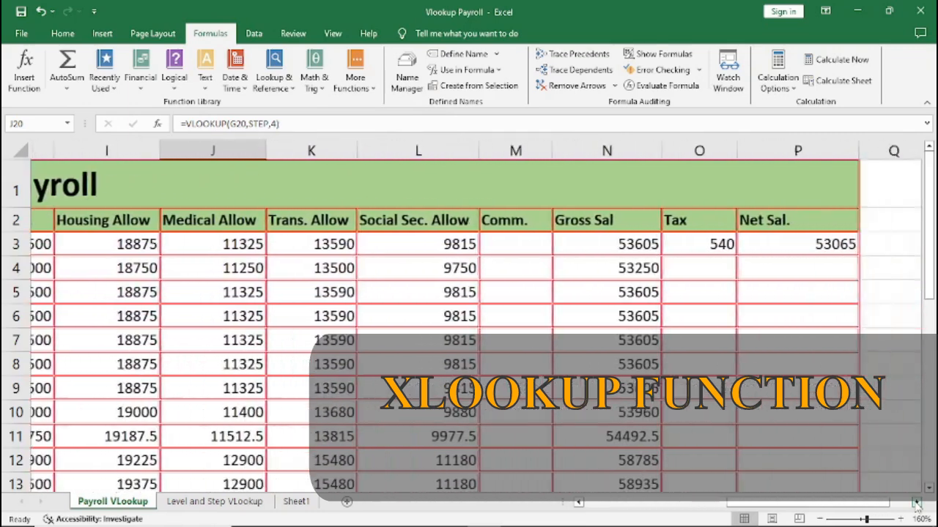
pyautogui.click(915, 502)
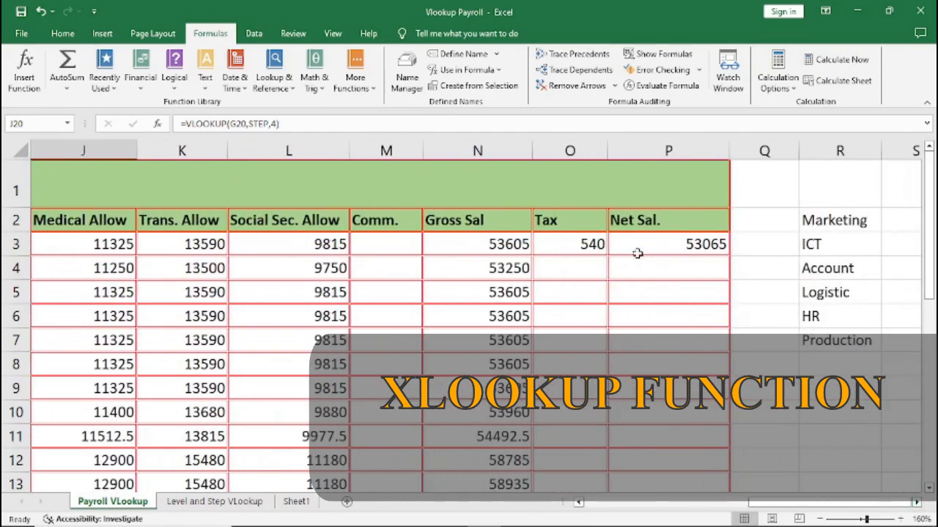
pyautogui.click(674, 245)
pyautogui.moveTo(729, 256); pyautogui.dragTo(749, 492)
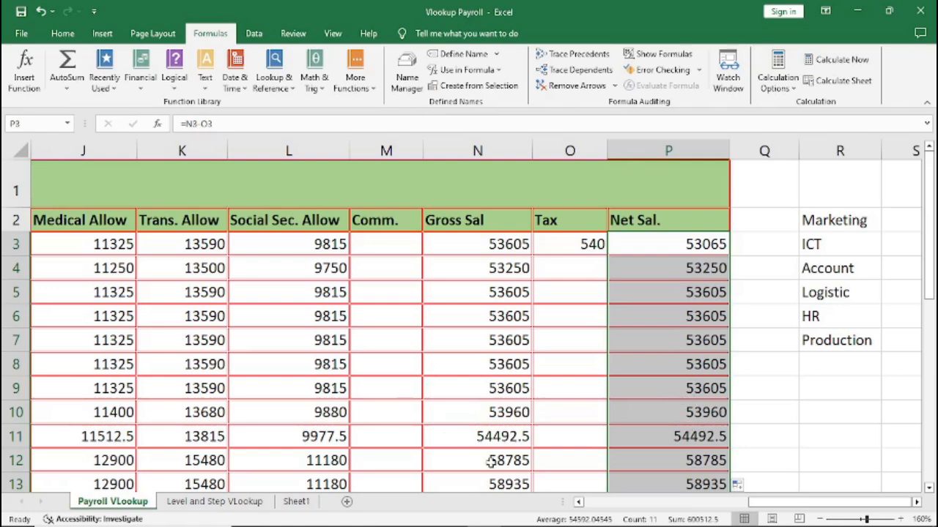
pyautogui.moveTo(749, 503); pyautogui.dragTo(483, 501)
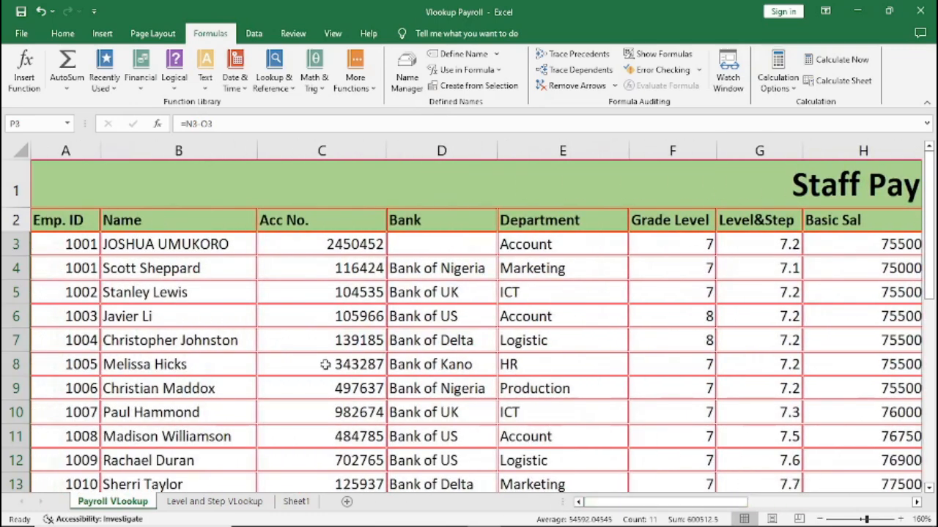
pyautogui.moveTo(74, 250); pyautogui.dragTo(607, 523)
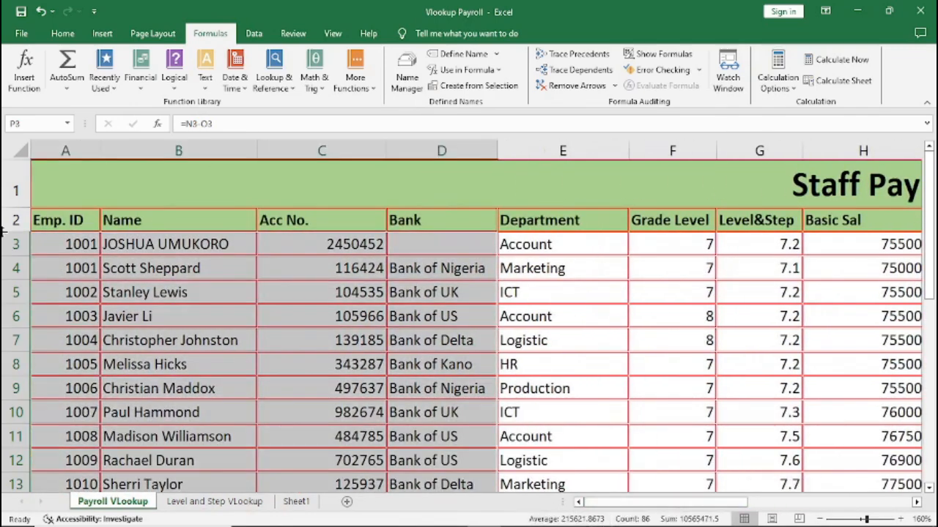
pyautogui.click(69, 150)
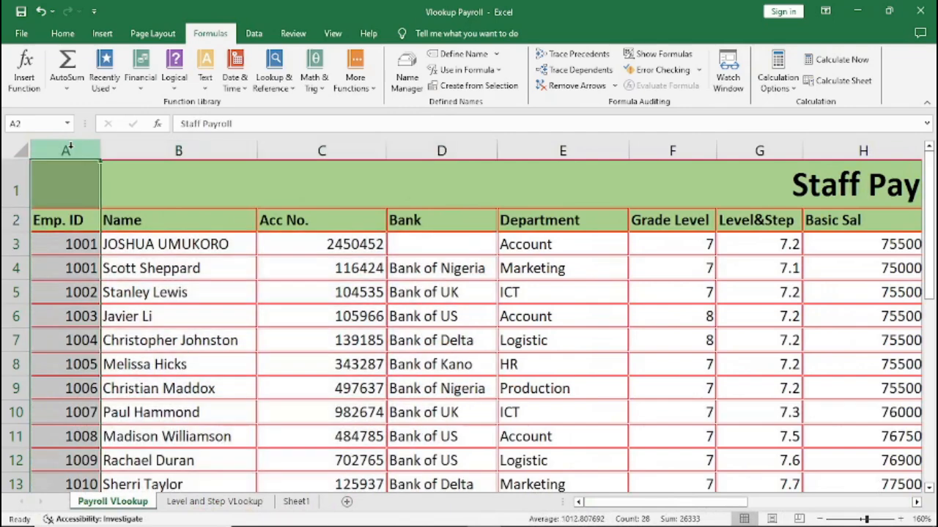
pyautogui.moveTo(68, 149); pyautogui.dragTo(448, 151)
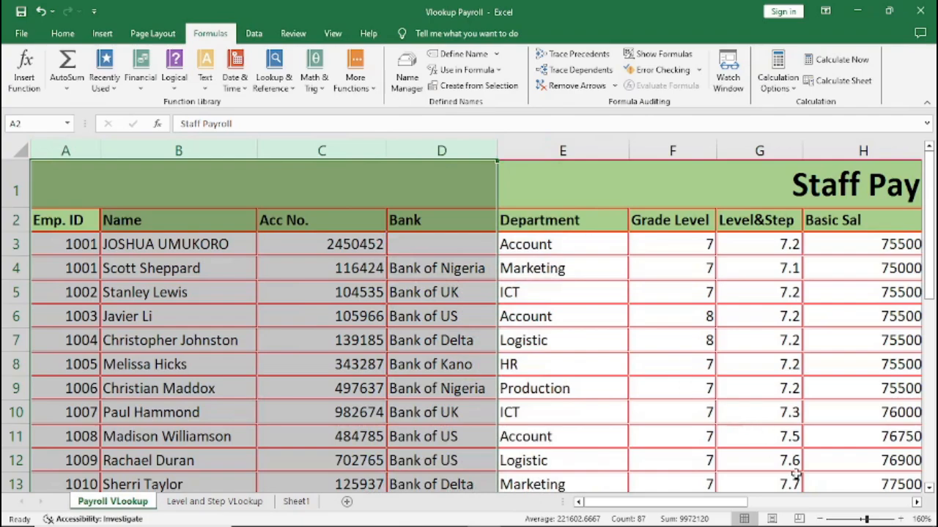
pyautogui.moveTo(917, 504); pyautogui.dragTo(916, 505)
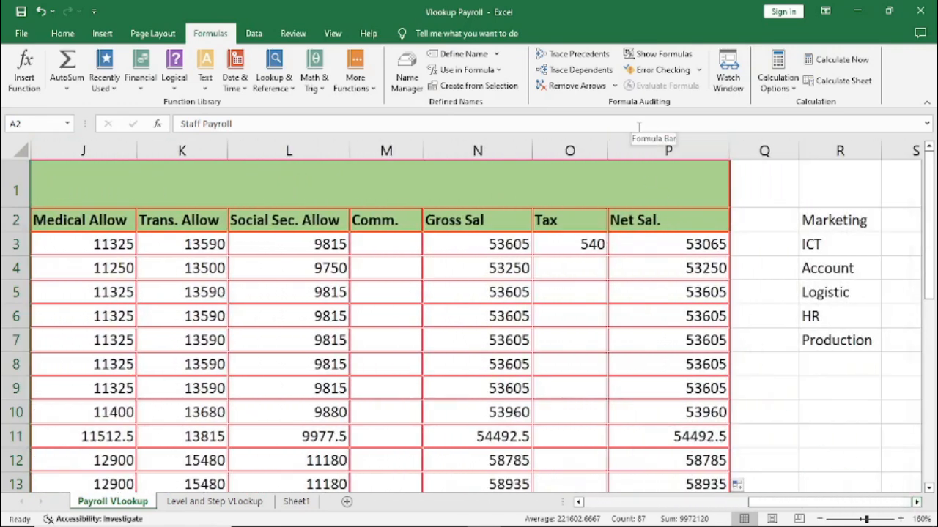
pyautogui.click(650, 151)
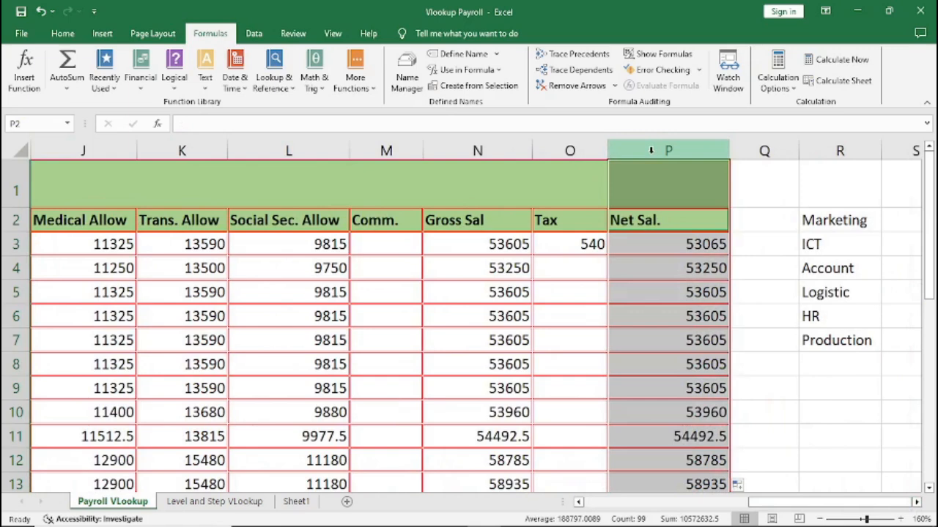
pyautogui.rightClick(650, 150)
pyautogui.click(682, 202)
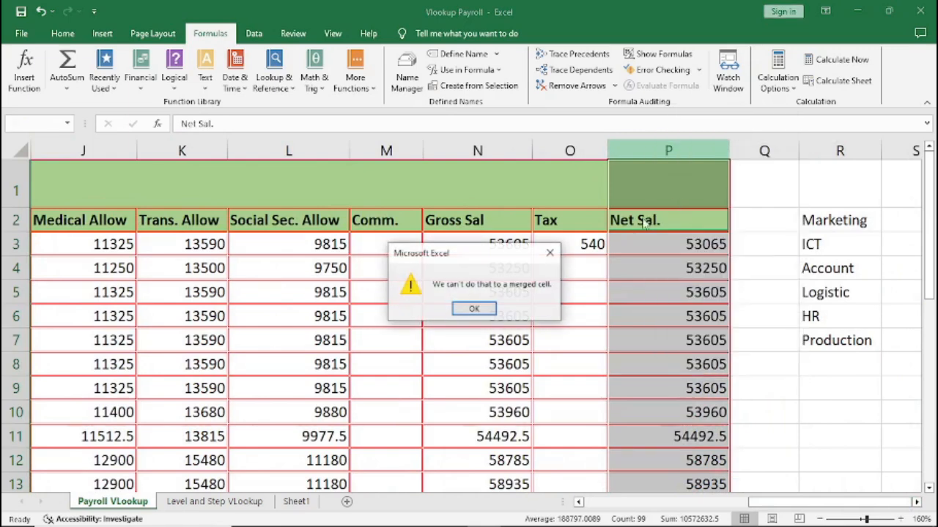
pyautogui.click(484, 308)
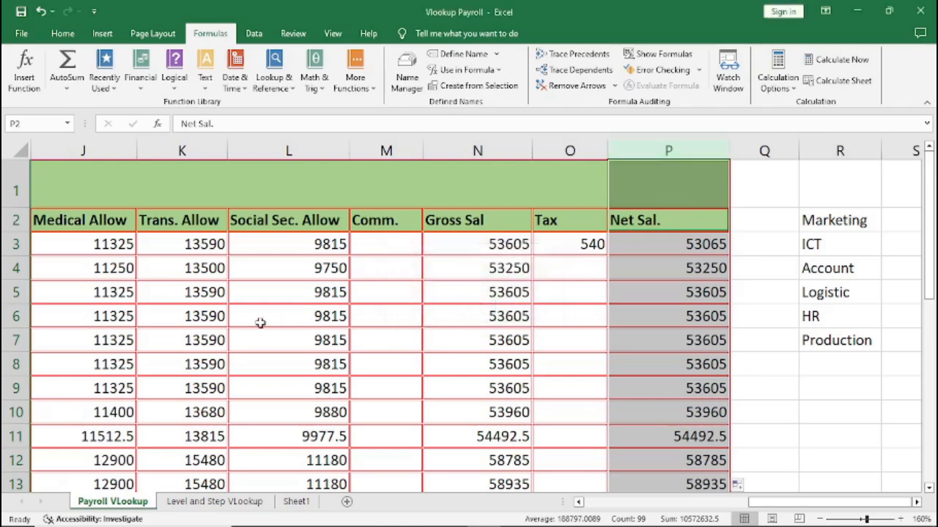
pyautogui.scroll(-1, 236, 335)
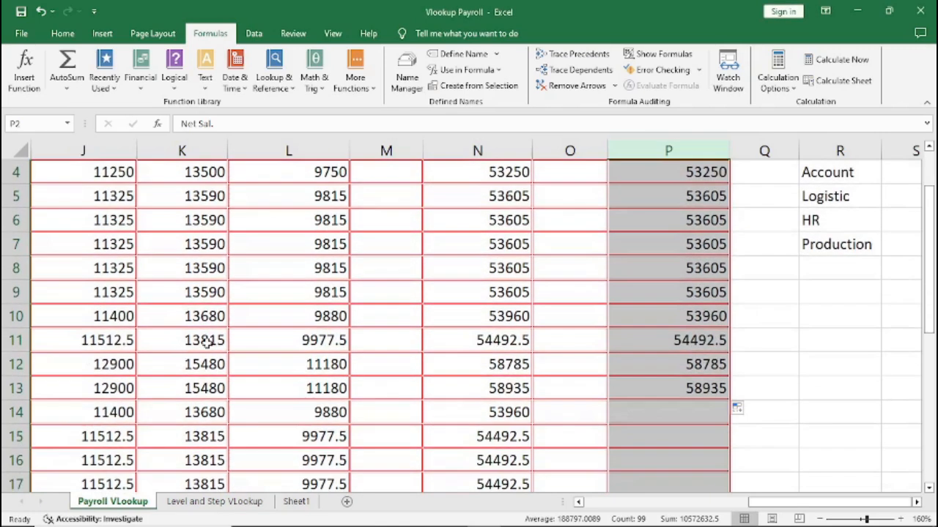
pyautogui.scroll(1, 207, 342)
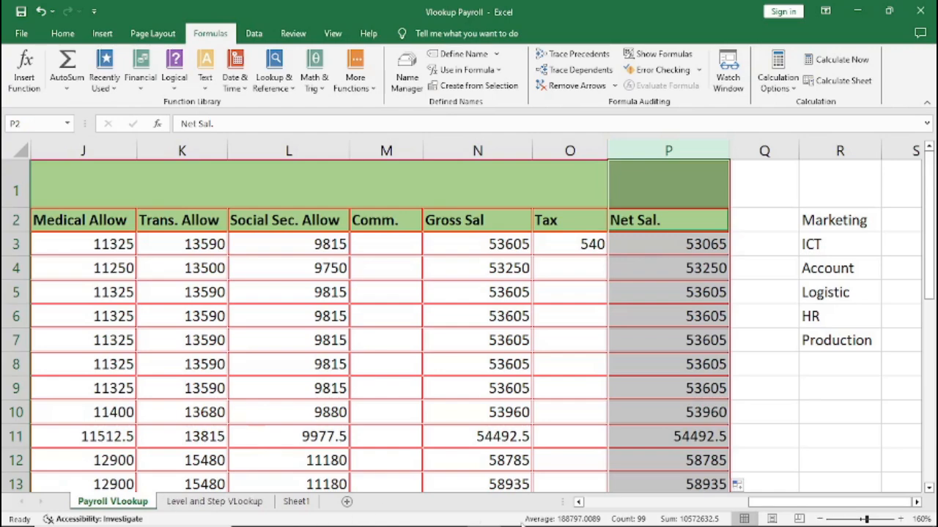
pyautogui.moveTo(762, 504); pyautogui.dragTo(594, 526)
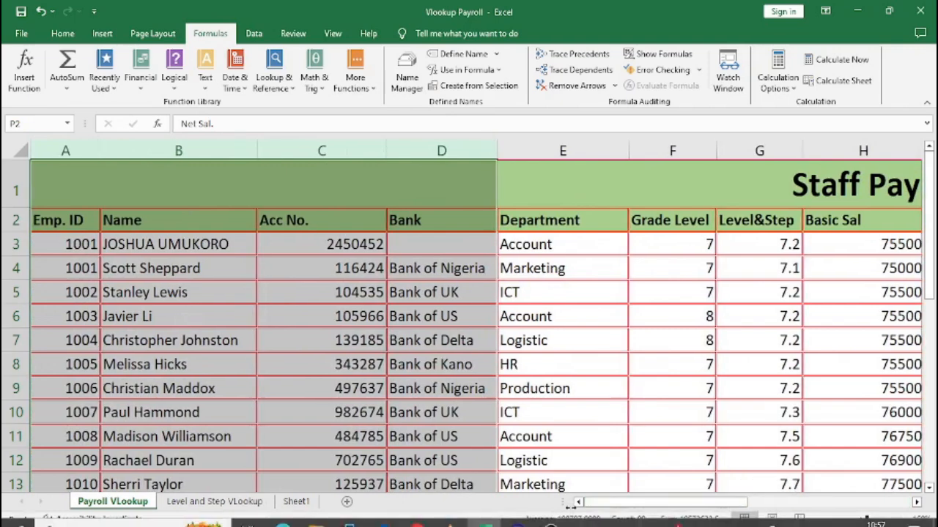
pyautogui.click(379, 326)
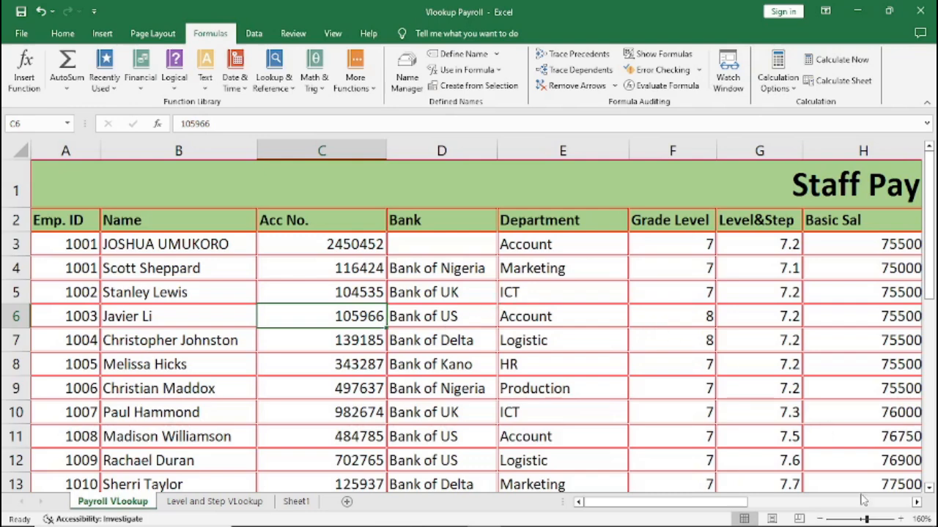
pyautogui.click(916, 504)
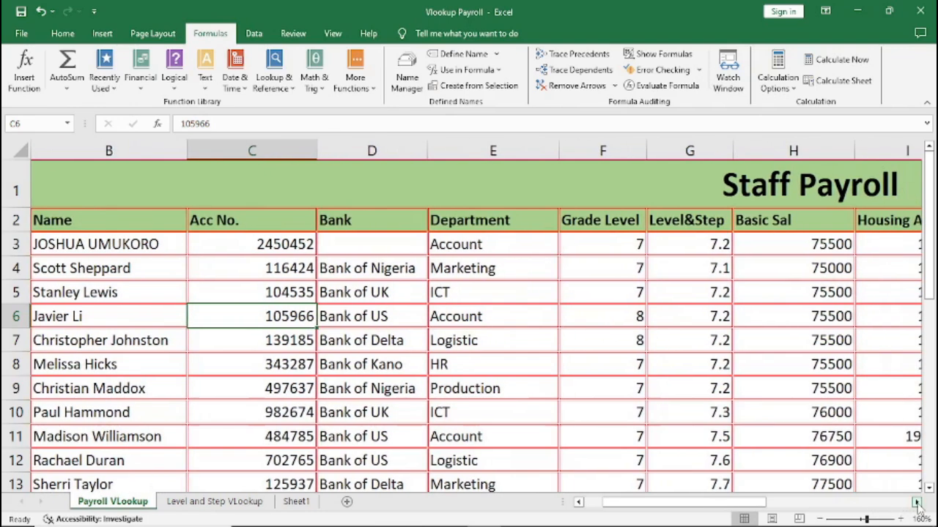
pyautogui.click(917, 504)
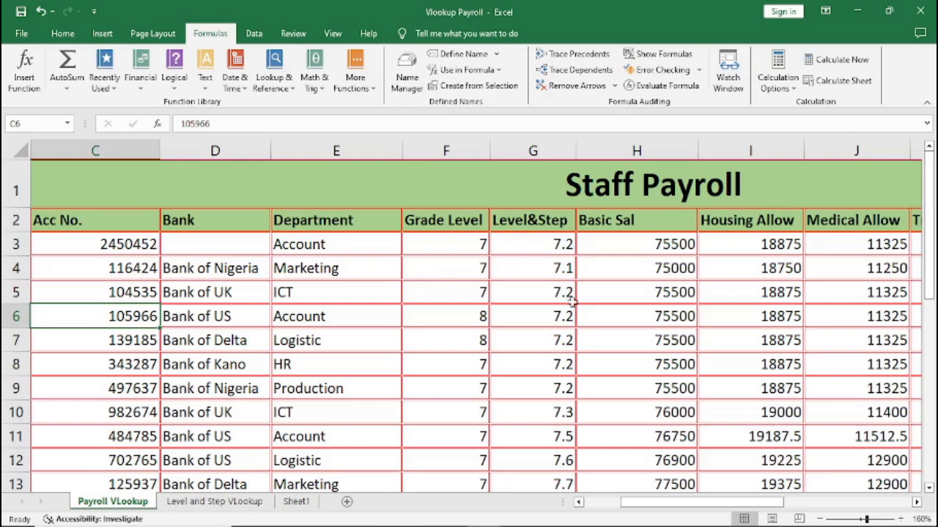
pyautogui.click(623, 243)
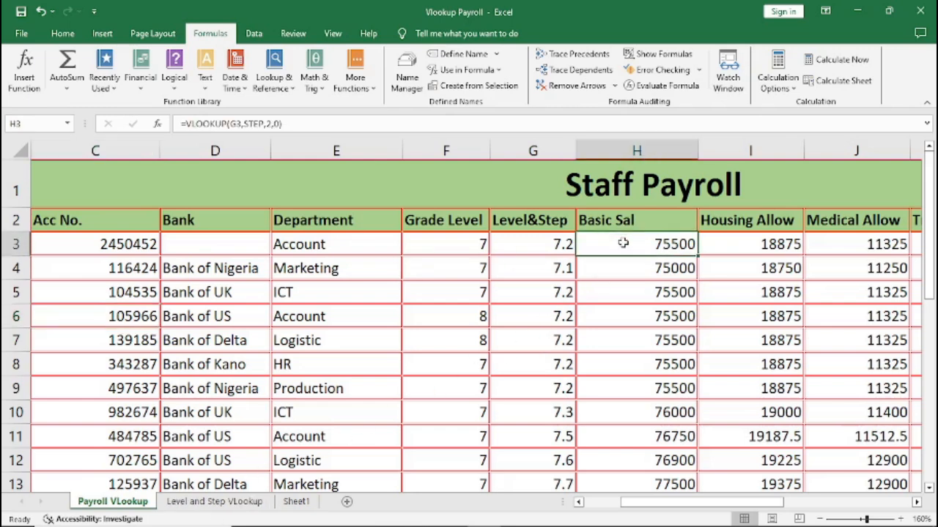
pyautogui.click(216, 502)
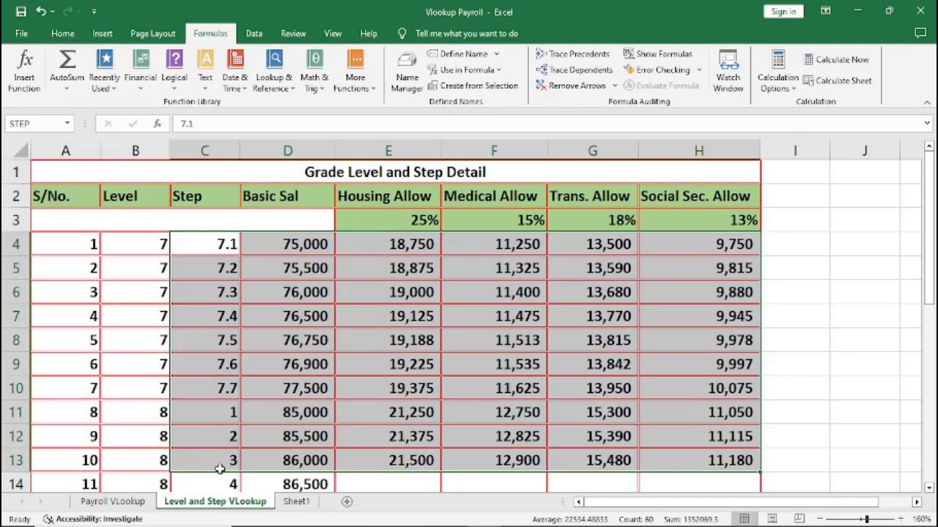
pyautogui.click(128, 505)
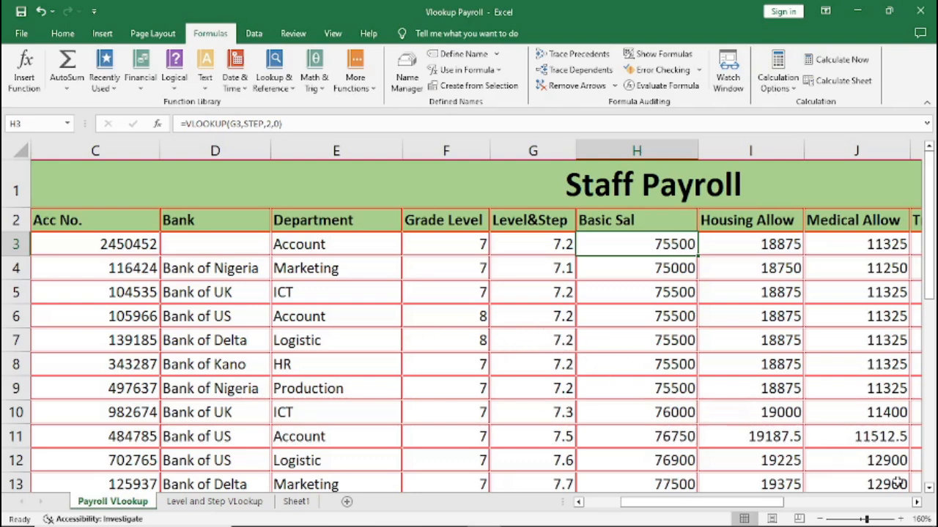
pyautogui.click(916, 503)
pyautogui.click(916, 502)
pyautogui.click(916, 502)
pyautogui.click(916, 502)
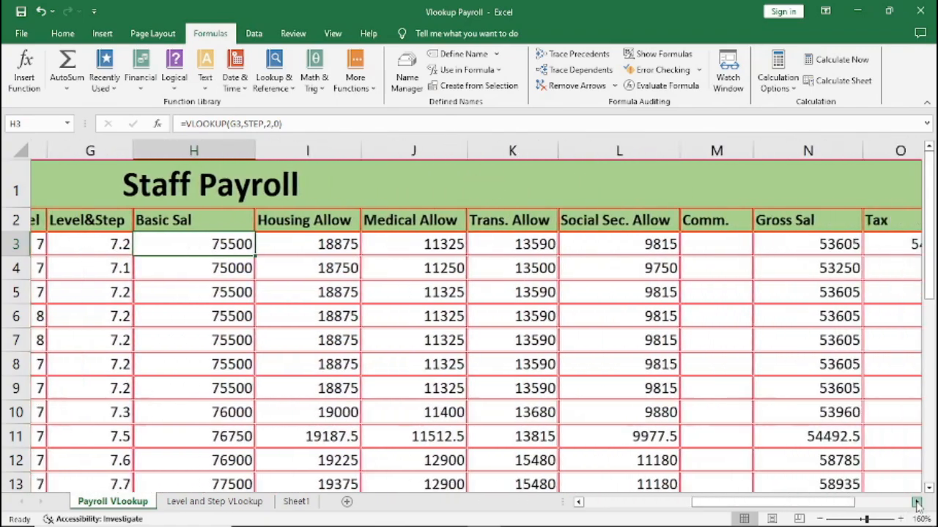